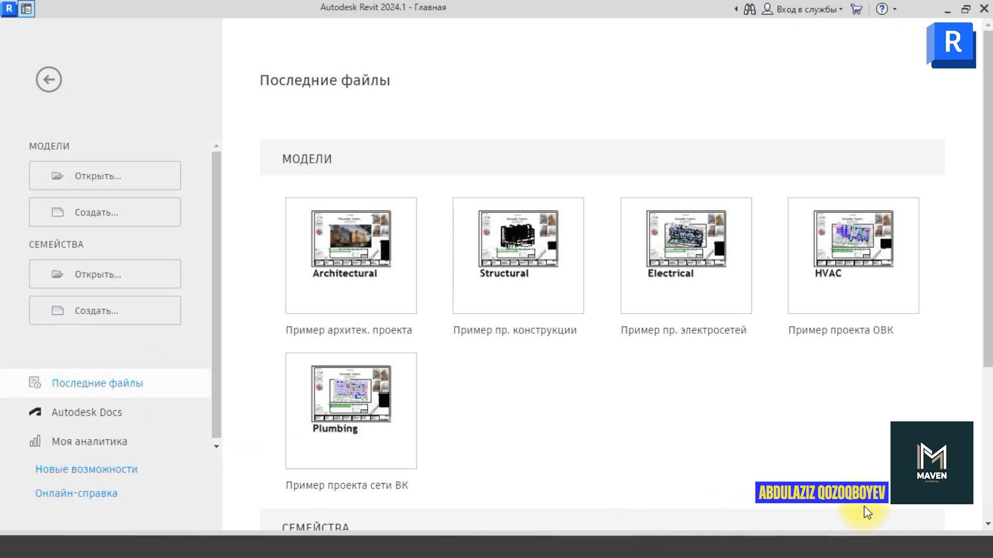
- Examine the built-in template files offered for a new model project
drag(840, 445, 835, 443)
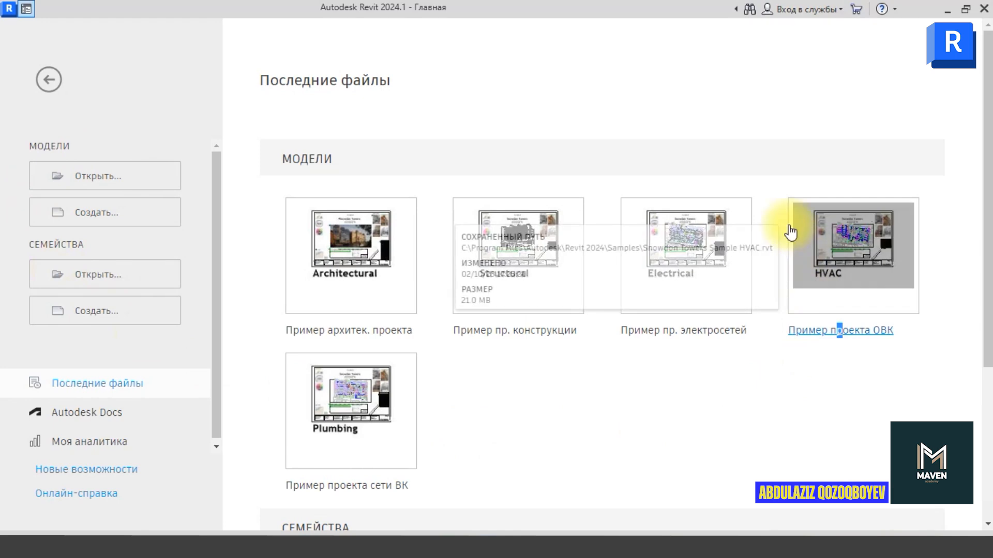
click(98, 219)
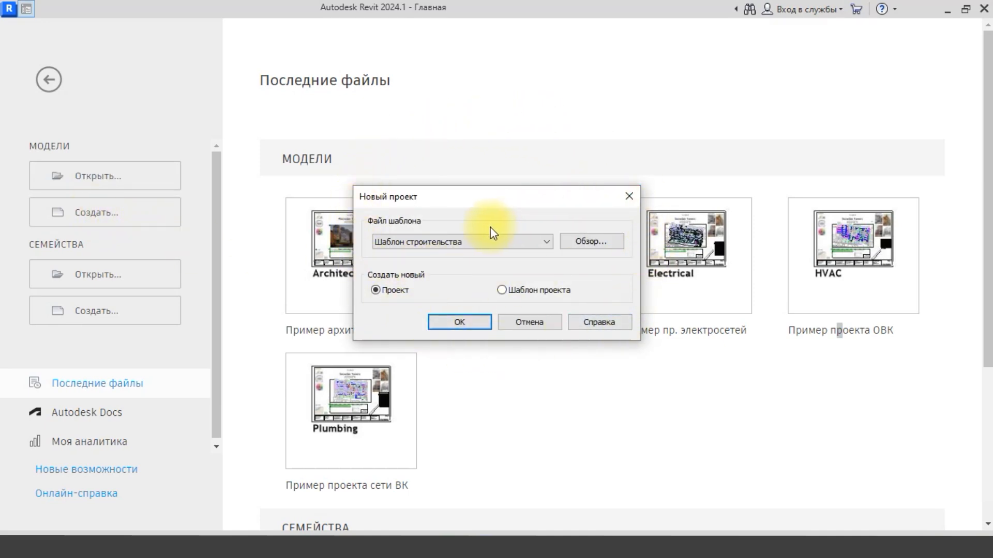
click(429, 247)
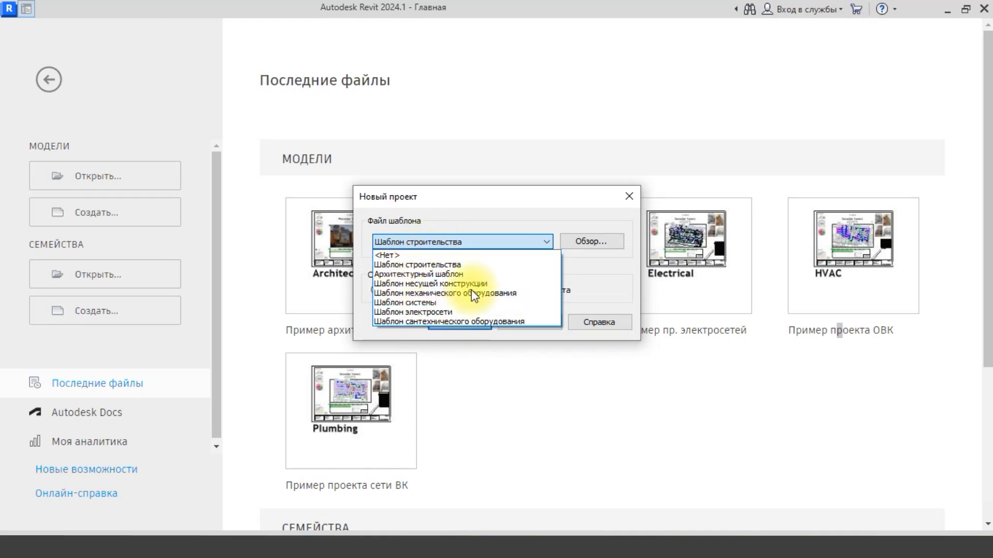
click(495, 213)
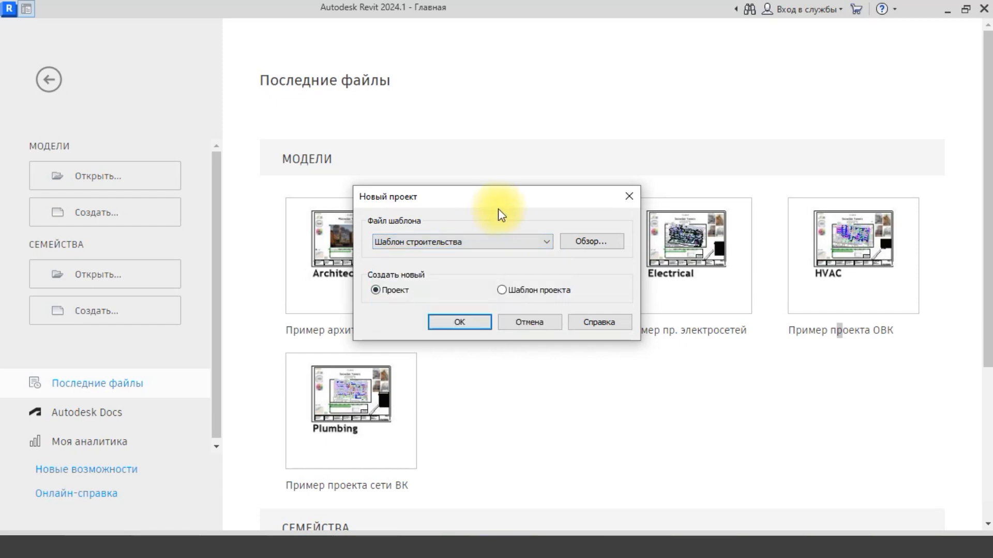
key(Escape)
- Check the ADSK_RU project template file on the Windows desktop, refresh the desktop and return to Revit
click(944, 11)
click(79, 318)
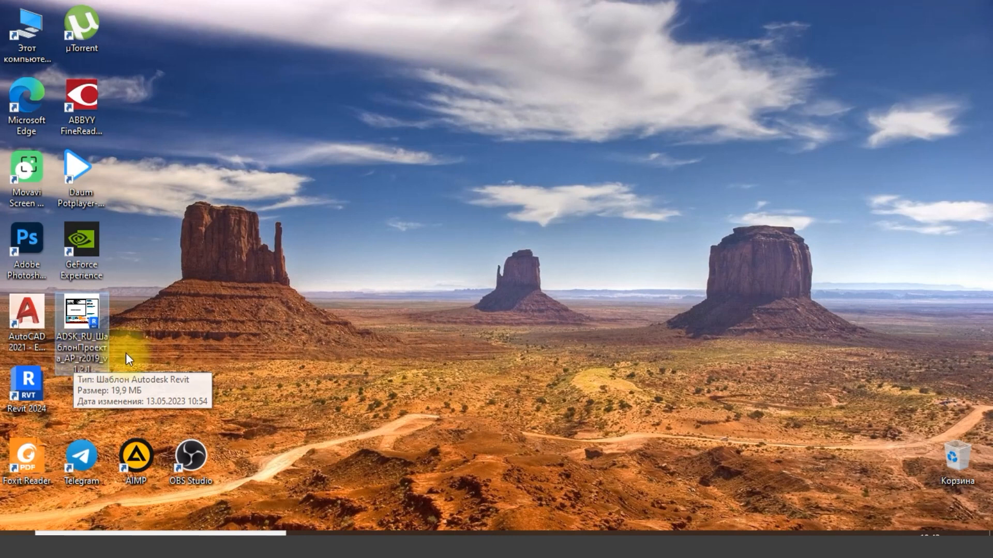
right_click(249, 241)
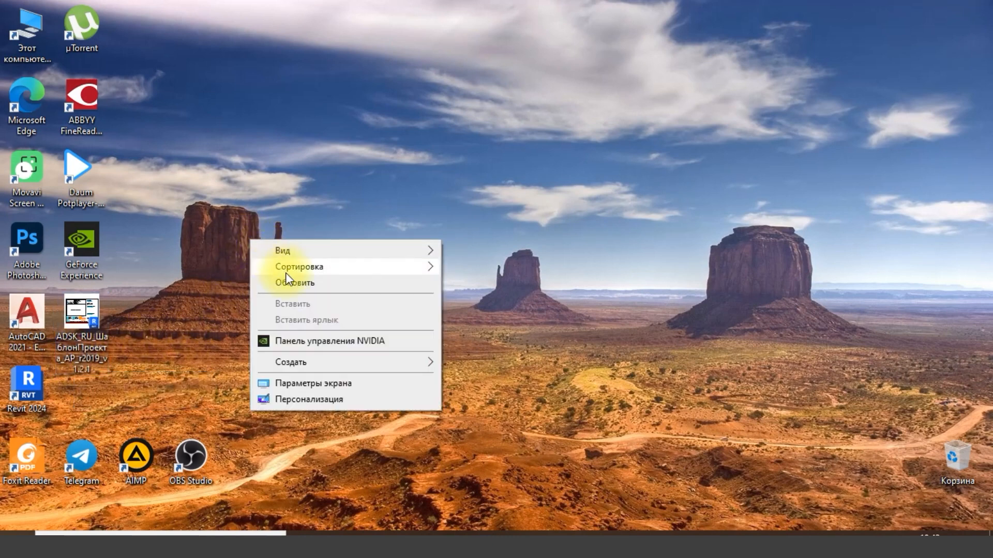
click(288, 281)
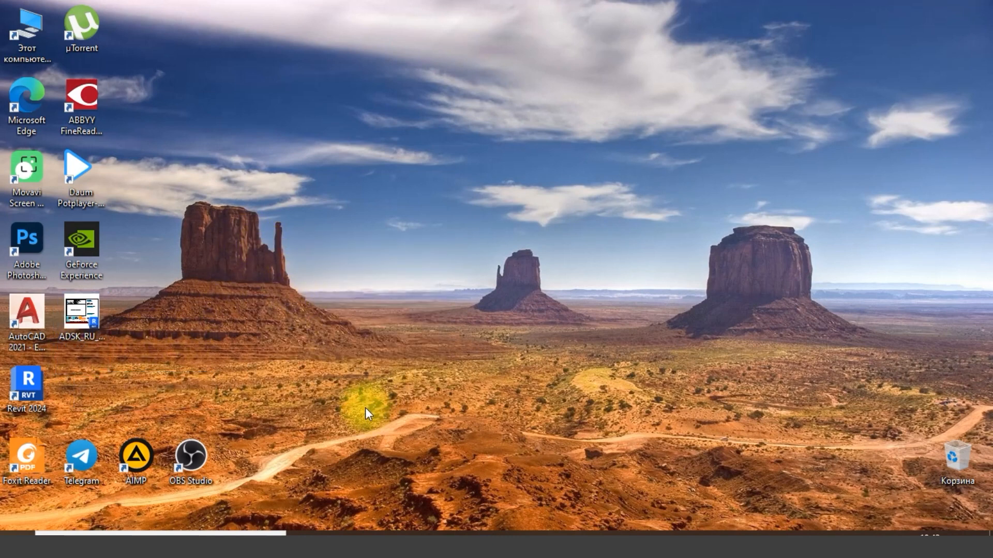
click(483, 543)
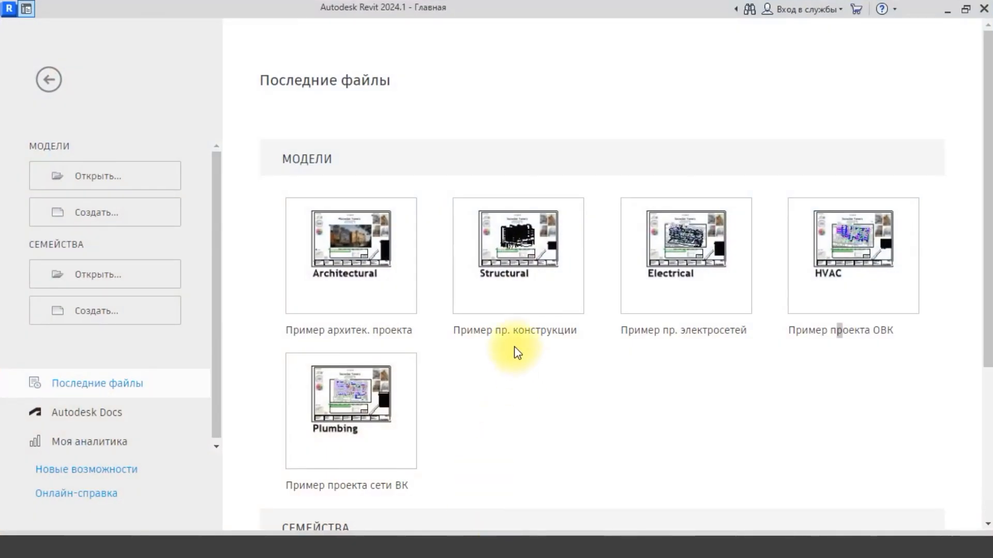
- Browse the desktop from the new project setup and preview the template ADSK_RU_ШаблонПроекта_AP_r2019_v1.2.1.rte
click(91, 212)
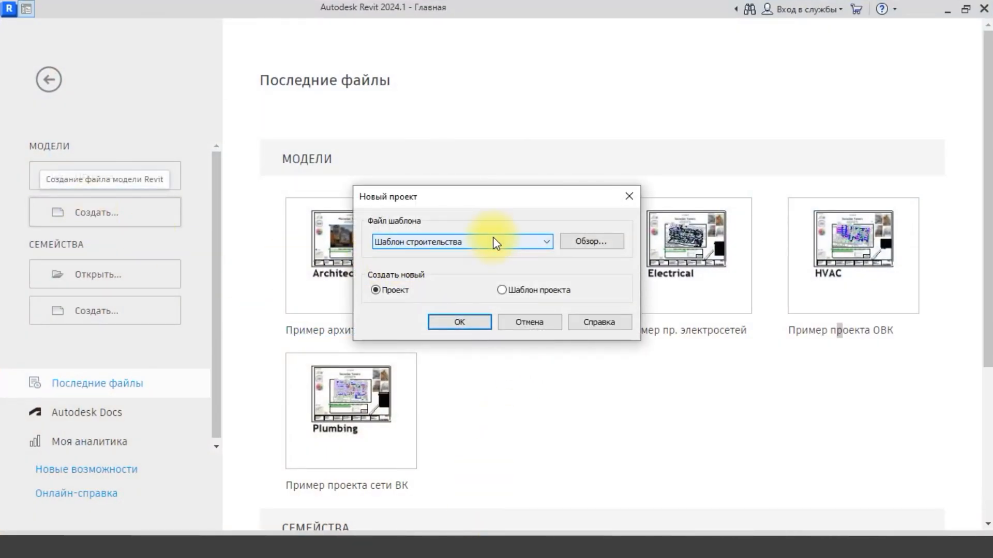
click(580, 242)
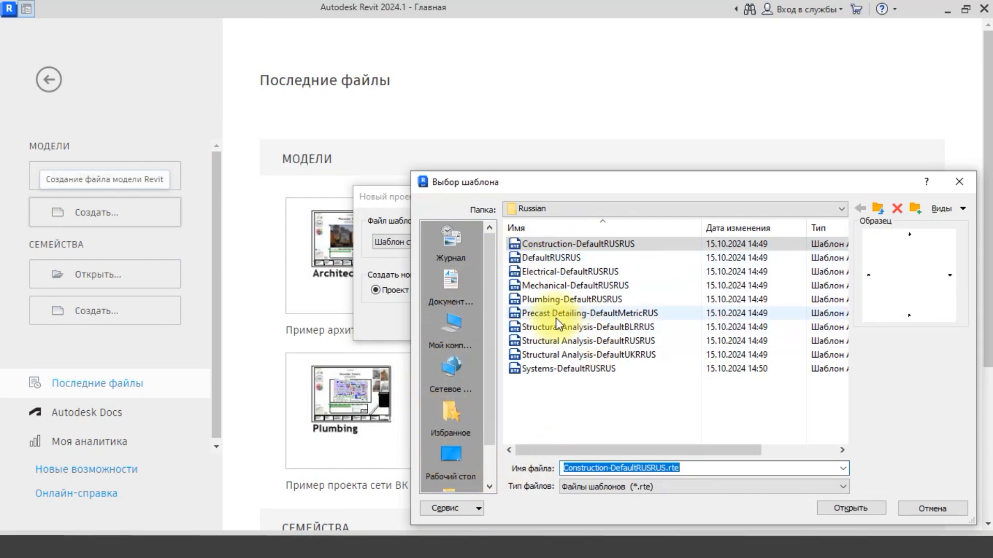
click(457, 454)
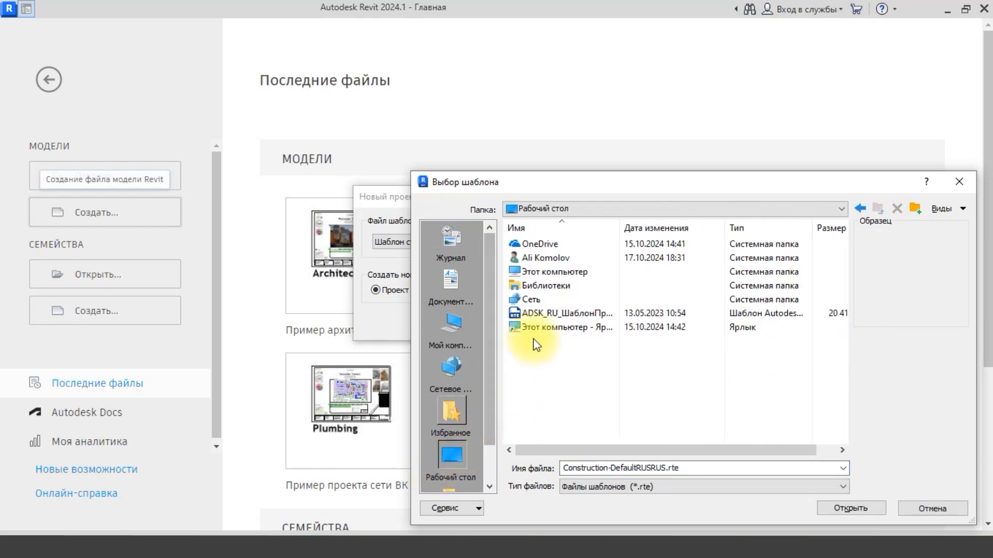
click(542, 314)
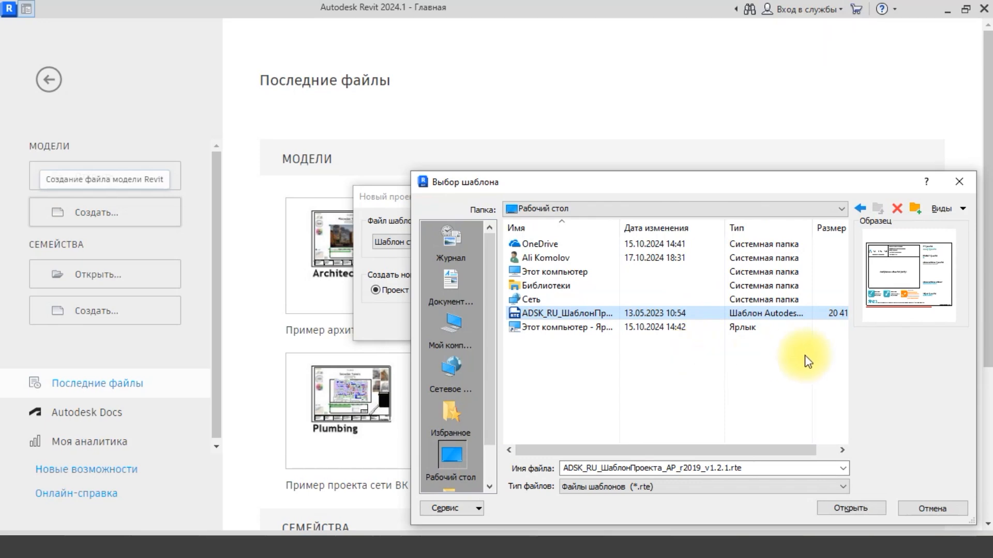
drag(716, 189, 574, 102)
key(Escape)
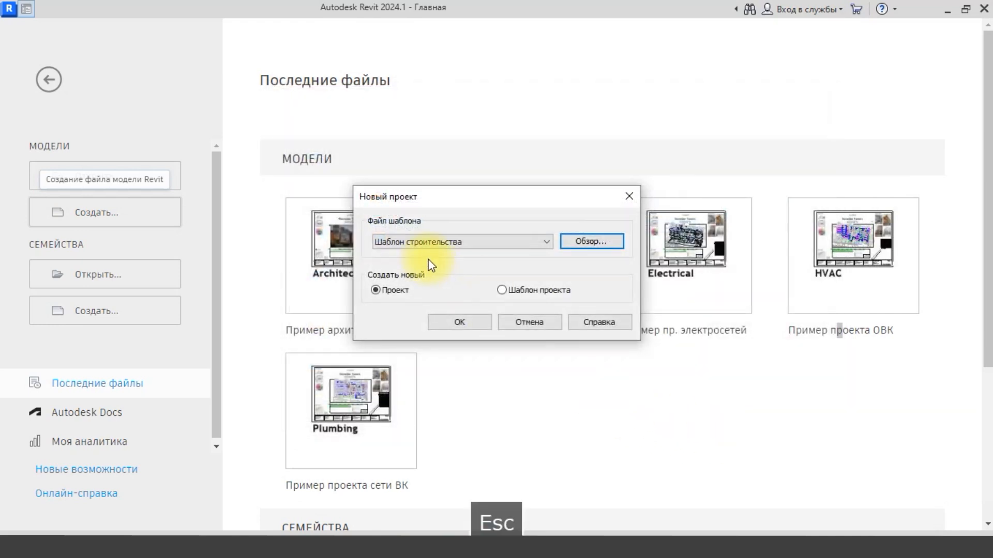
- Check again which template files the new project setup lists by default
click(421, 243)
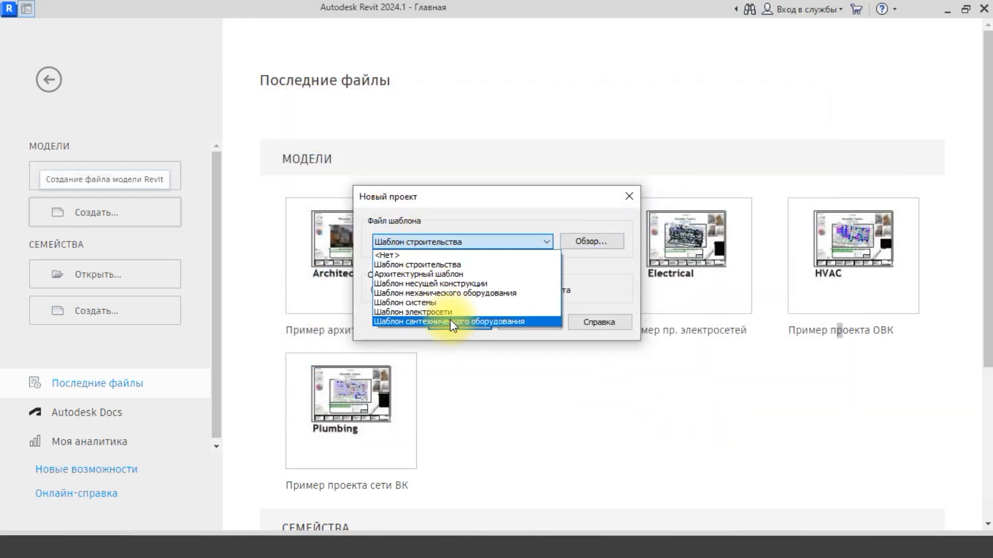
key(Escape)
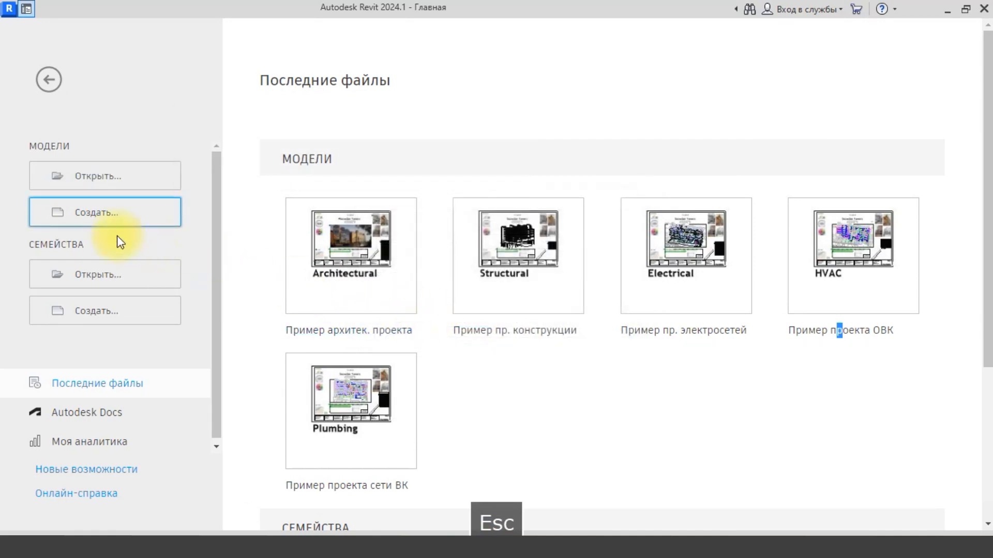
click(92, 215)
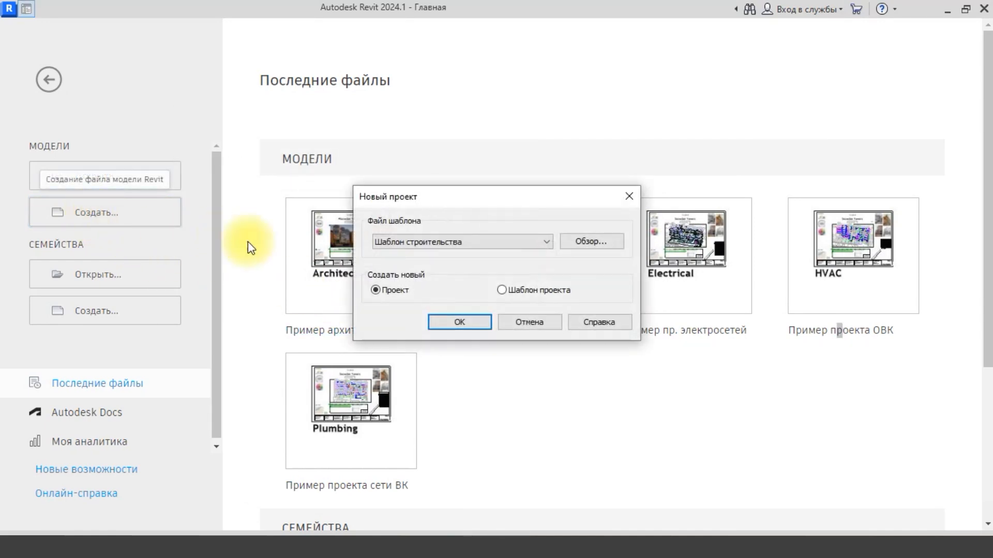
click(437, 243)
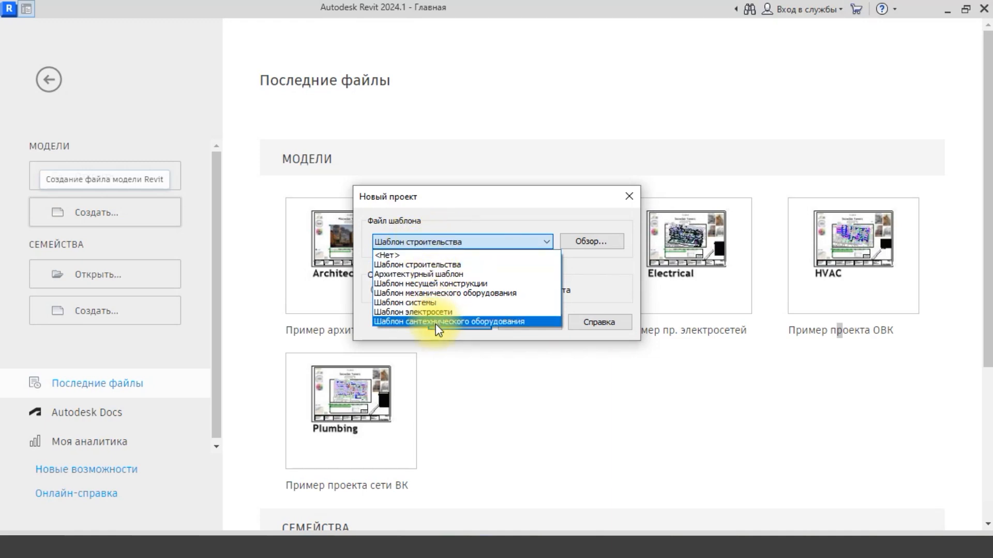
key(Escape)
- Dismiss the new project setup and leave the home screen for the main modelling workspace
click(49, 77)
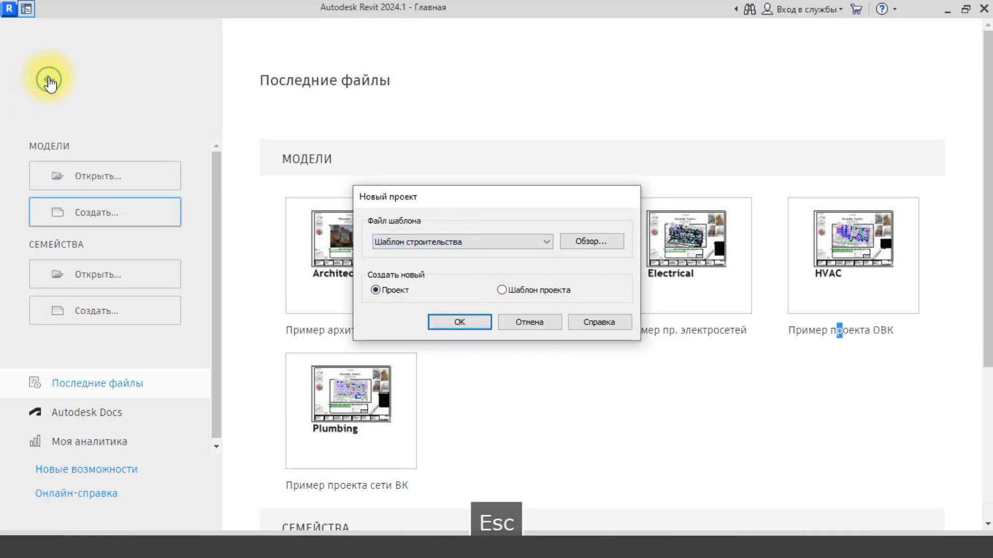
key(Escape)
click(48, 78)
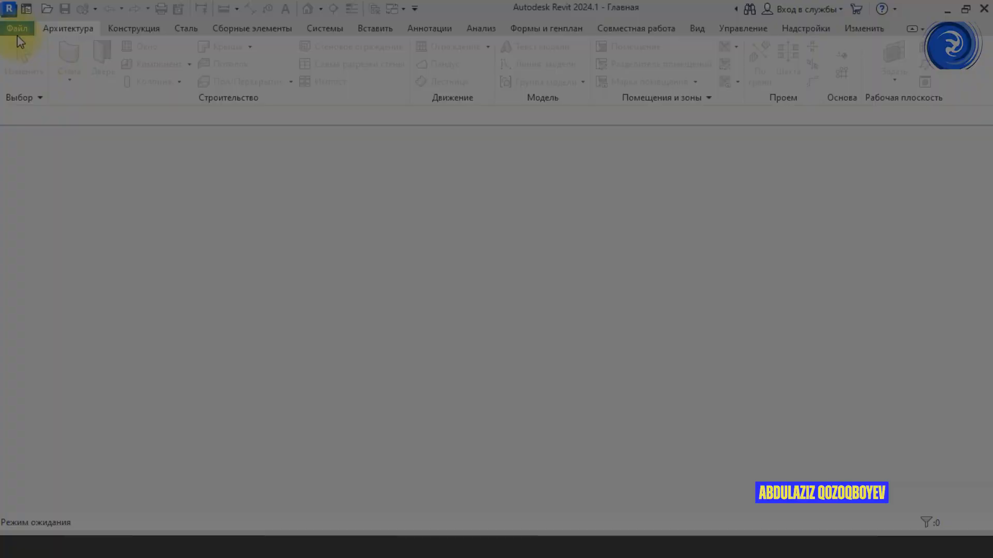
- Add the desktop file ADSK_RU_ШаблонПроекта_AP_r2019_v1.2.1.rte to the project template list in the program's file options
click(17, 30)
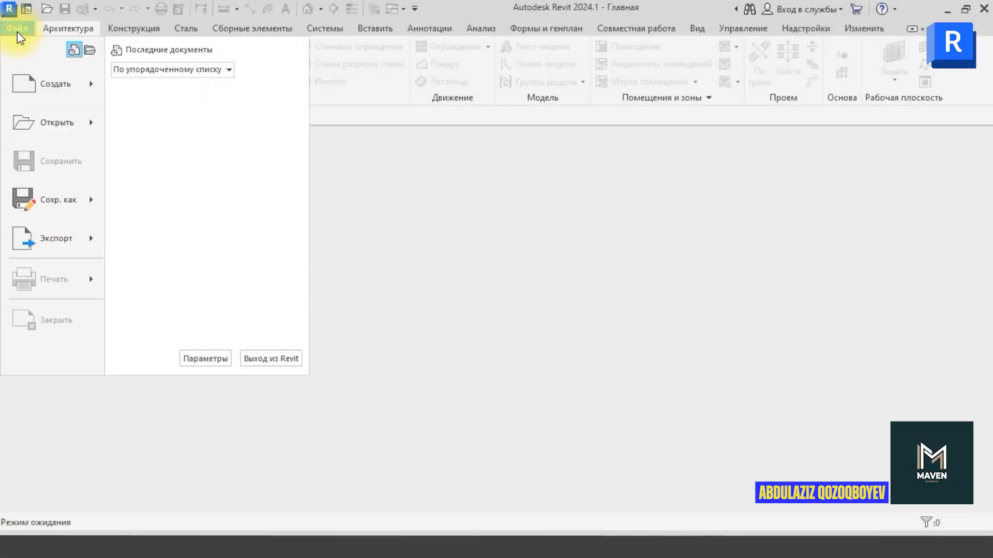
click(206, 359)
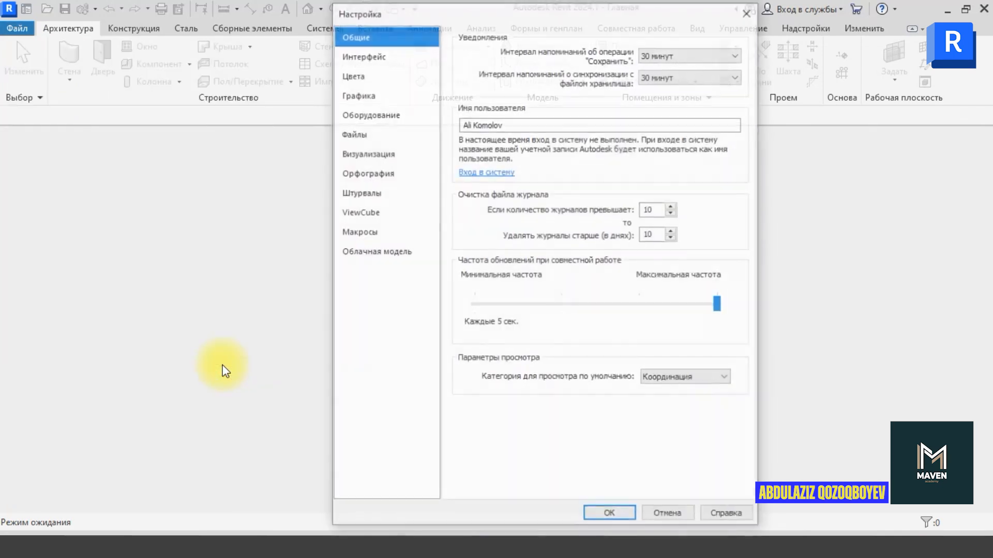
click(347, 135)
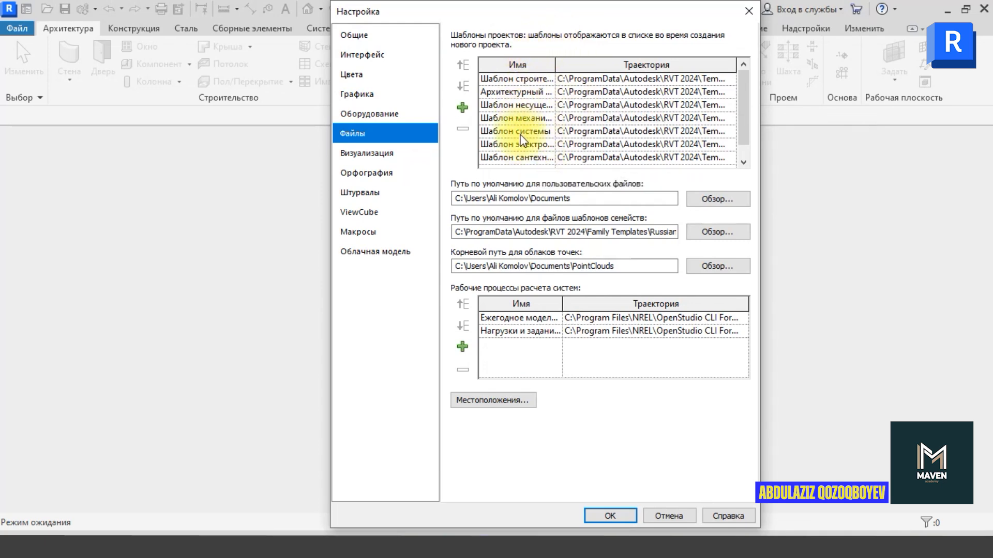
click(463, 108)
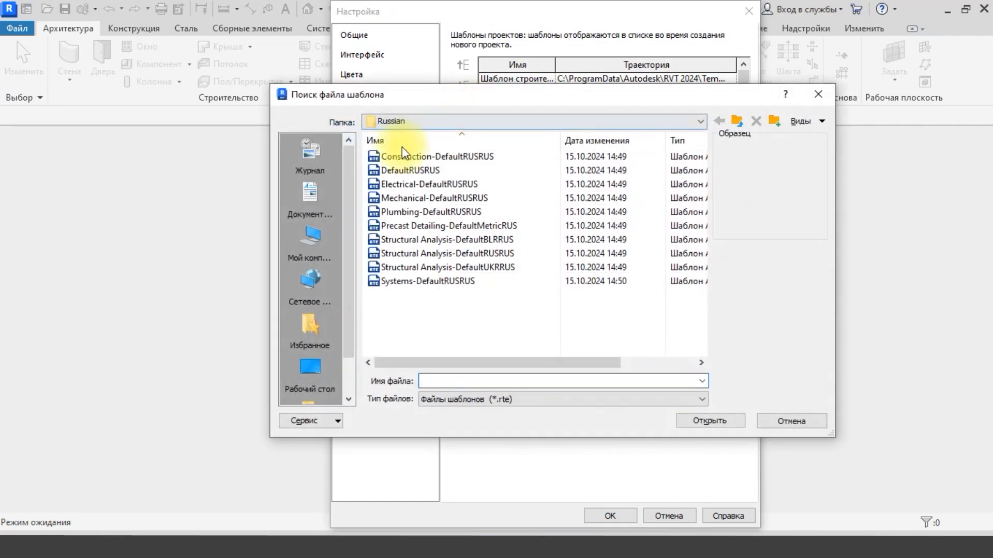
click(301, 377)
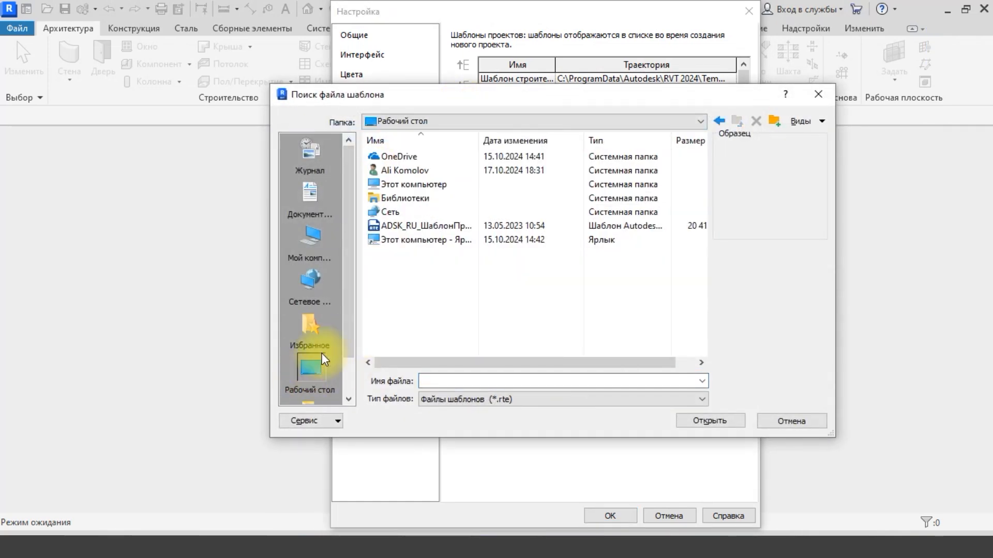
click(415, 227)
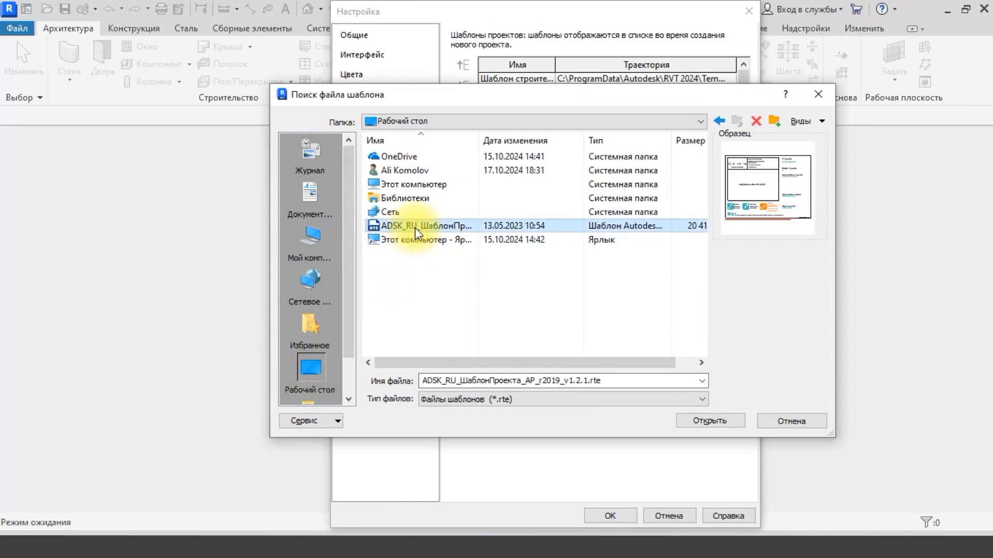
click(696, 420)
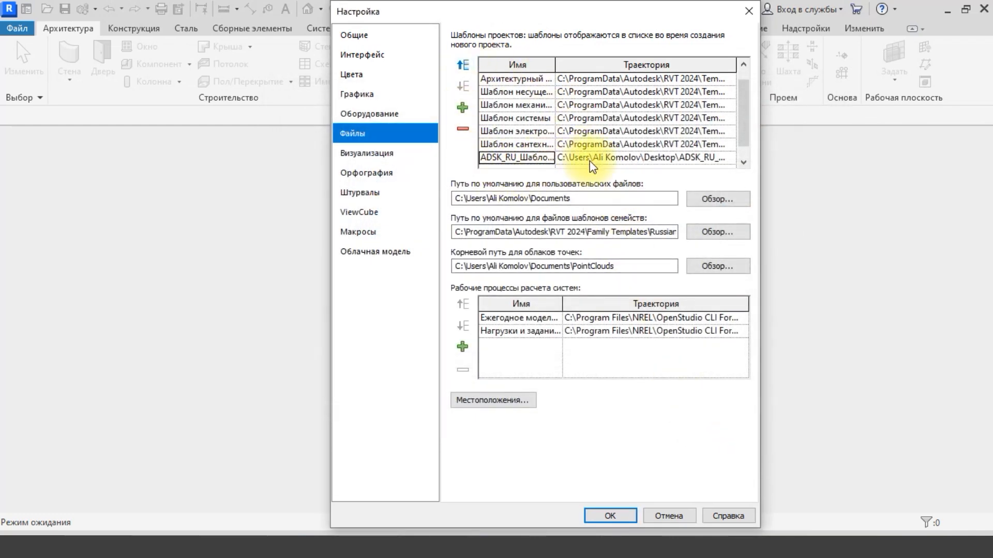
double_click(536, 144)
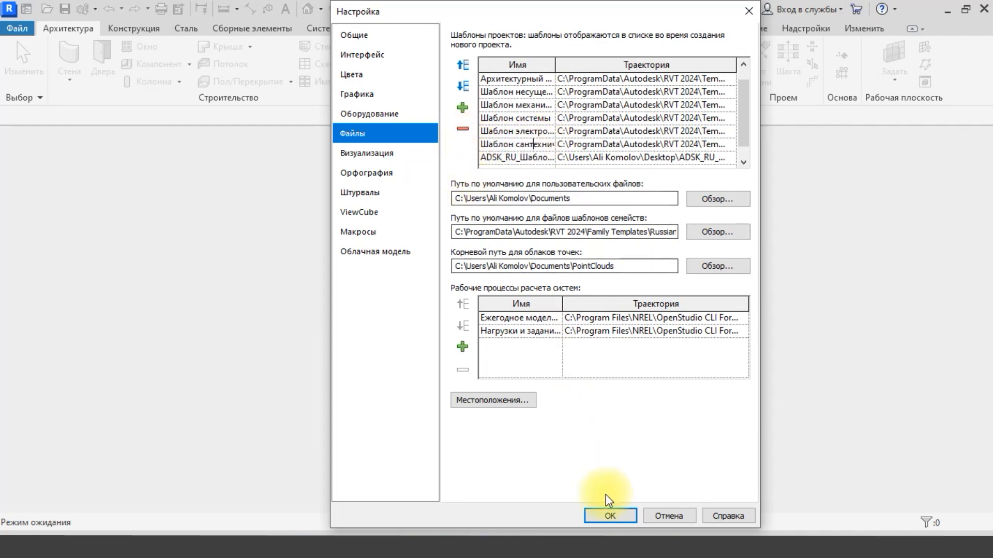
click(608, 517)
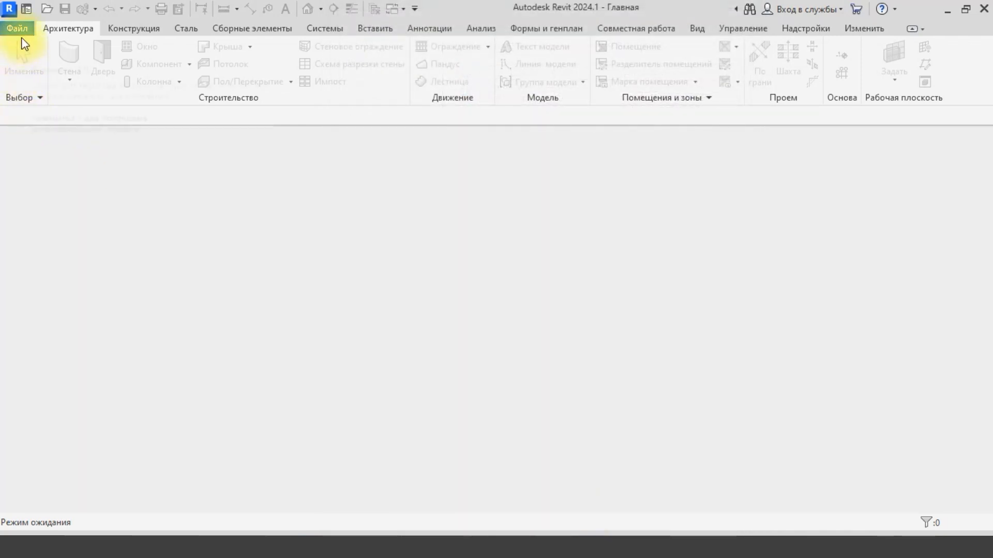
- Create a new project based on the template ADSK_RU_ШаблонПроекта_AP_r2019_v1.2.1
click(18, 30)
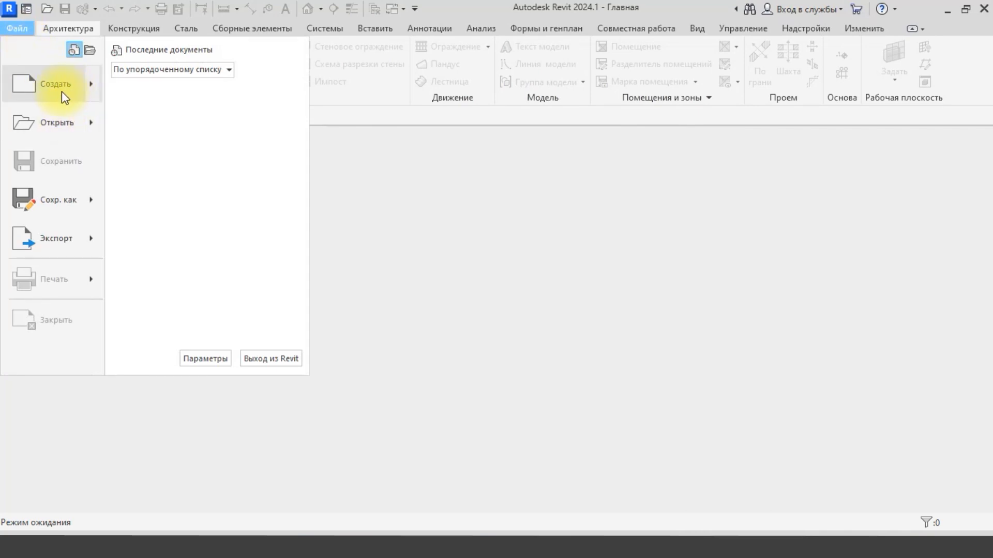
mouse_move(63, 95)
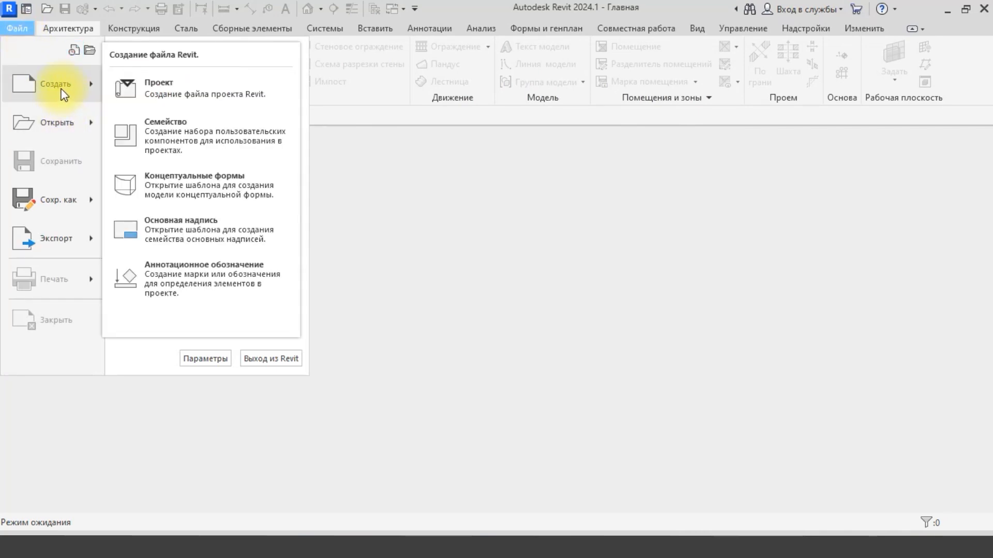
click(189, 88)
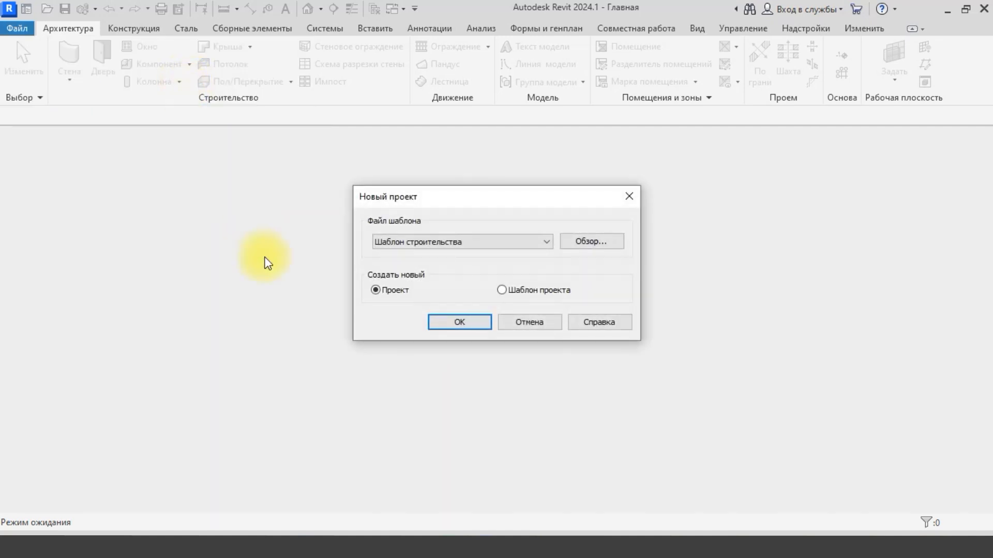
click(433, 242)
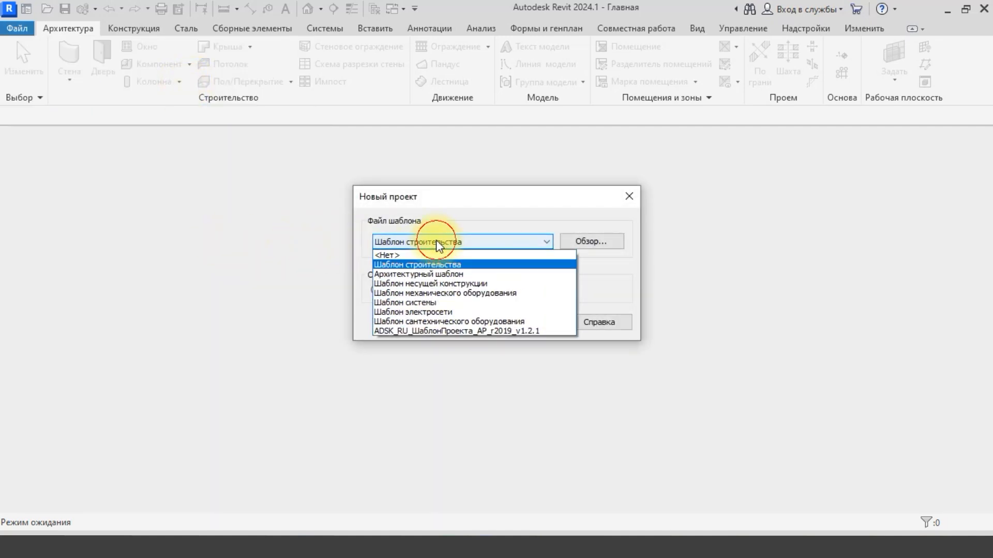
click(454, 334)
click(457, 321)
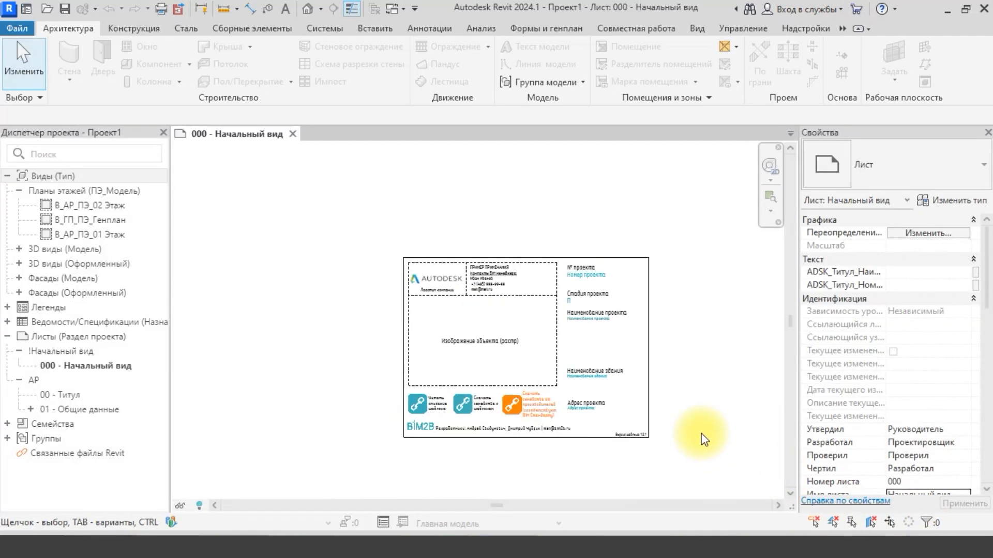
scroll(698, 438, up, 1)
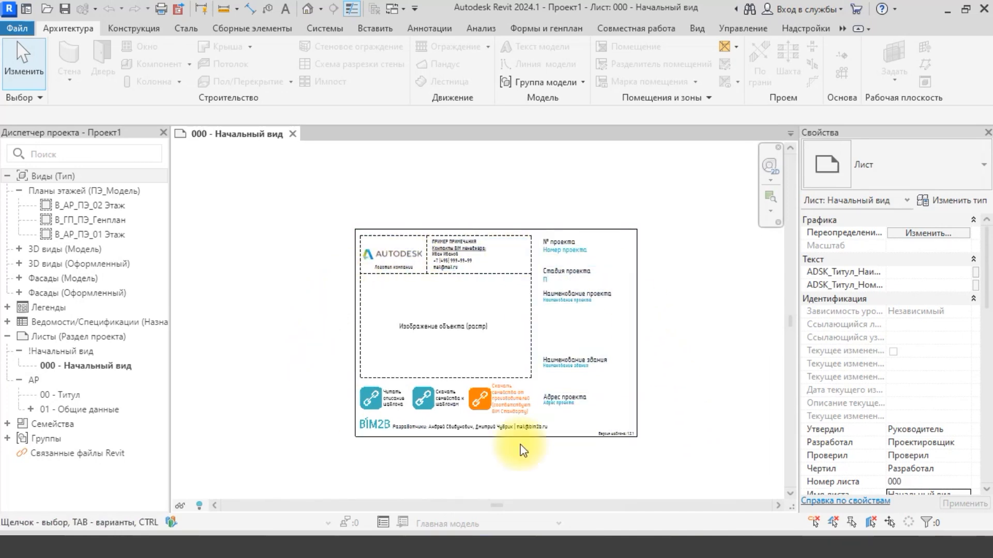
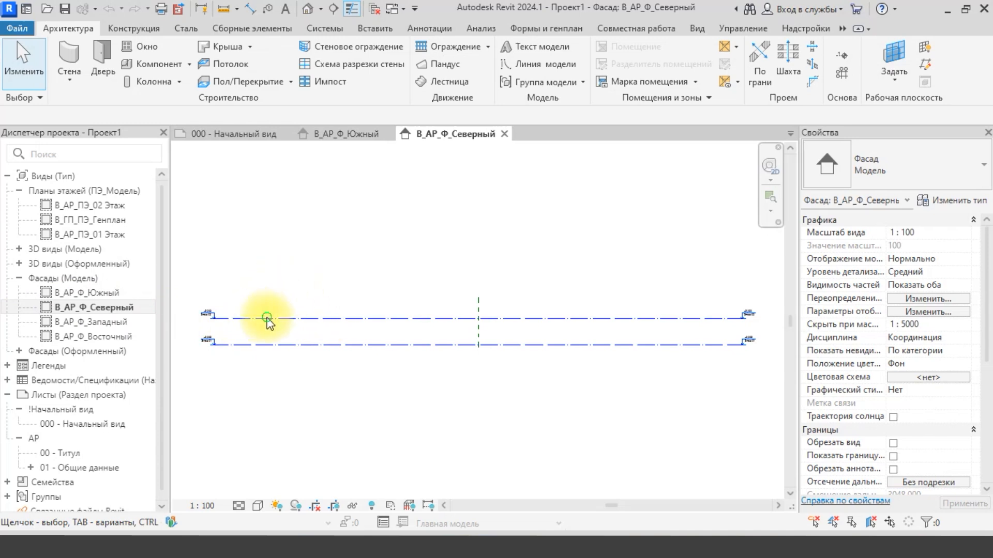
- Return to the В_АР_Ф_Южный elevation and close the В_АР_Ф_Северный view
middle_drag(265, 319, 324, 311)
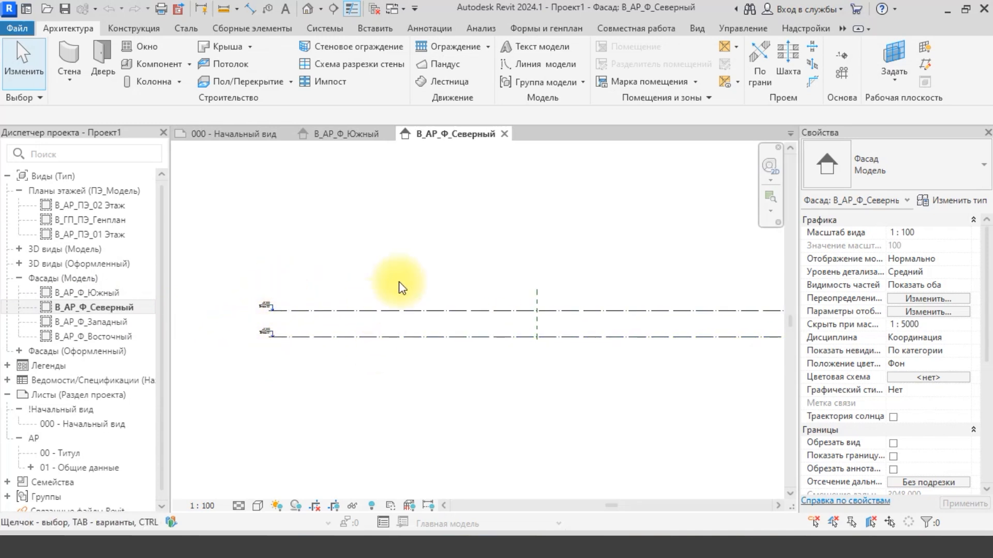
click(345, 134)
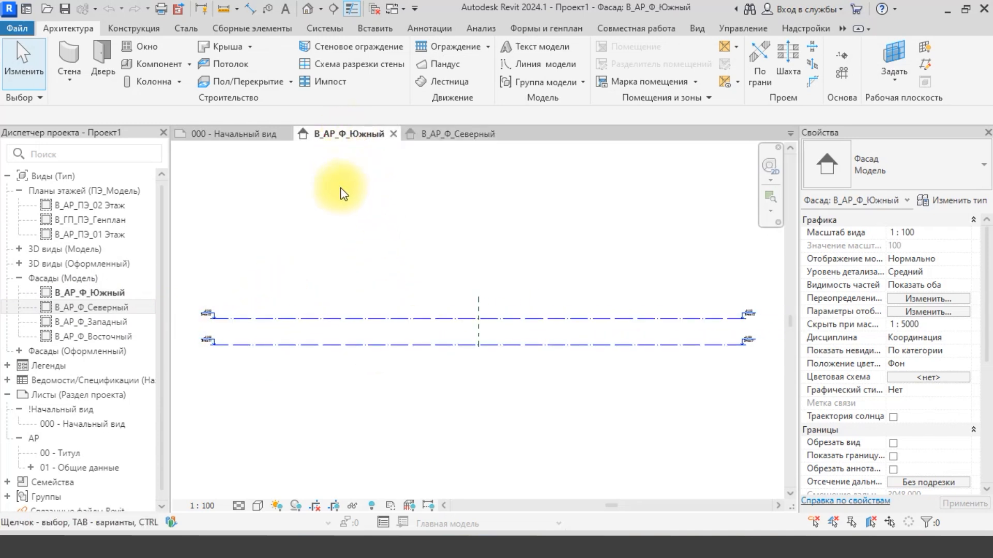
click(504, 134)
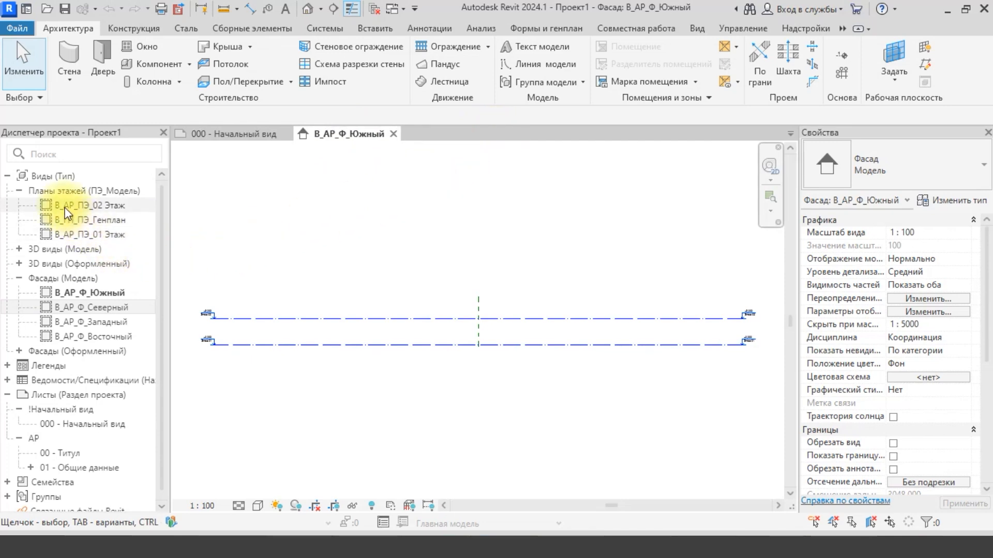
- Open the В_АР_ПЭ_01 Этаж floor plan and examine the elevation markers placed around the crossing reference planes
double_click(81, 235)
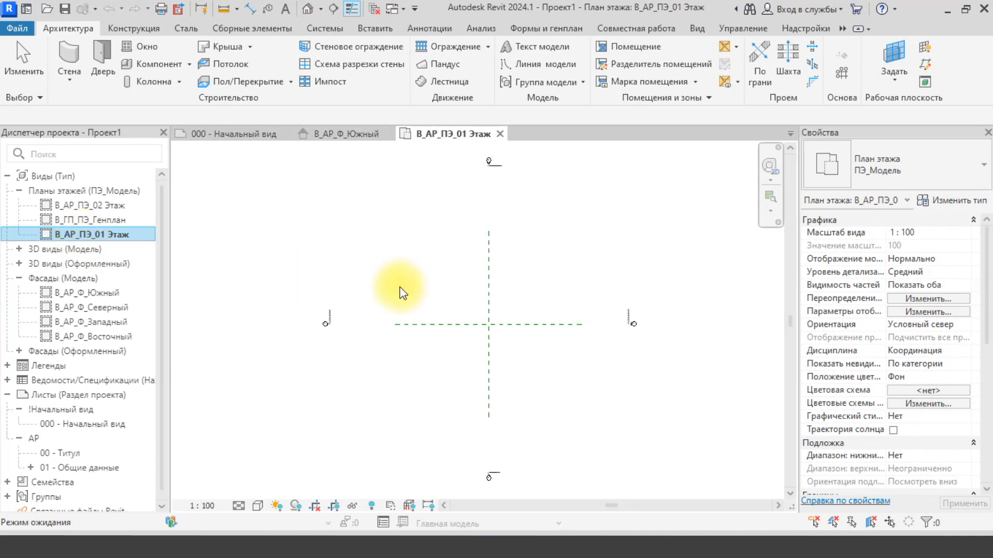
scroll(403, 299, down, 3)
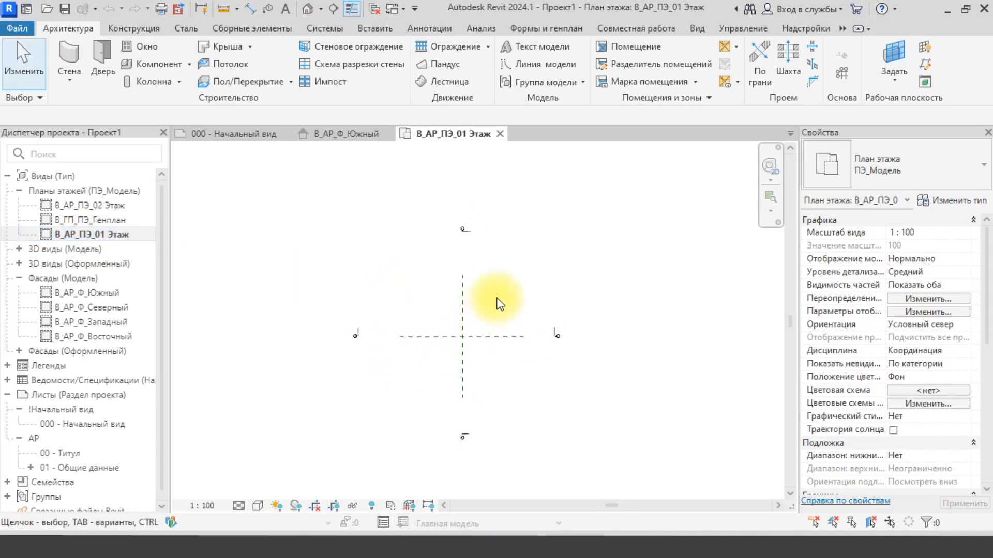
scroll(450, 325, up, 2)
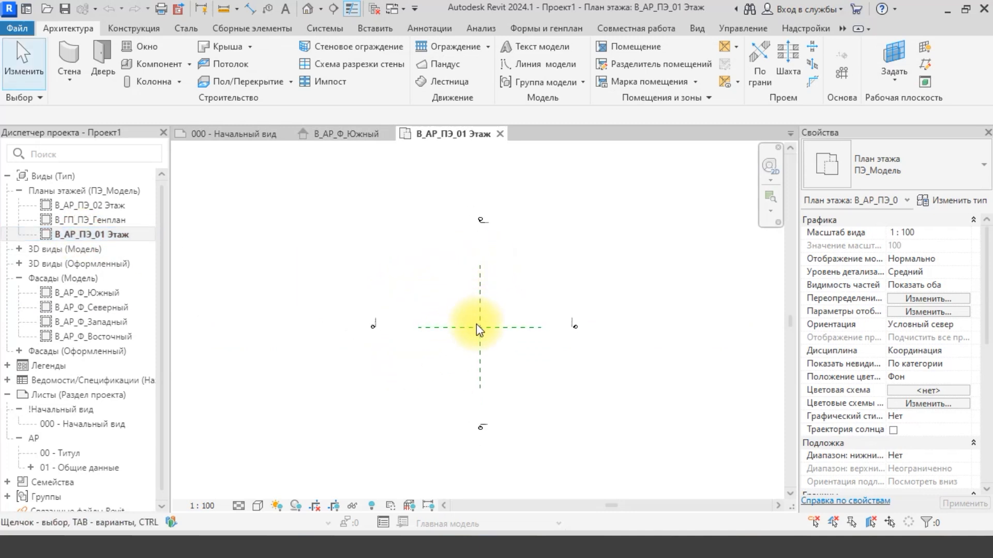
middle_drag(512, 279, 514, 330)
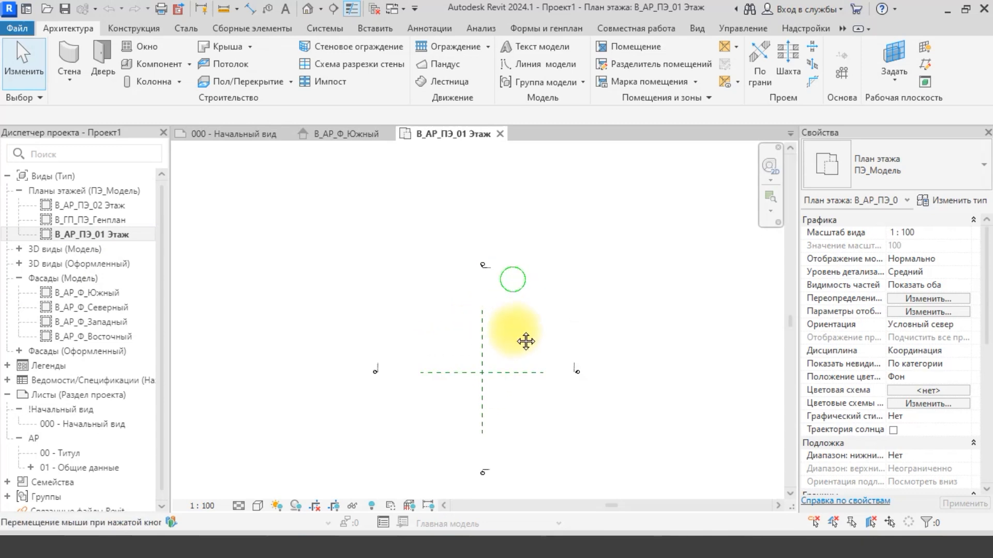
scroll(514, 331, up, 1)
middle_drag(495, 271, 485, 191)
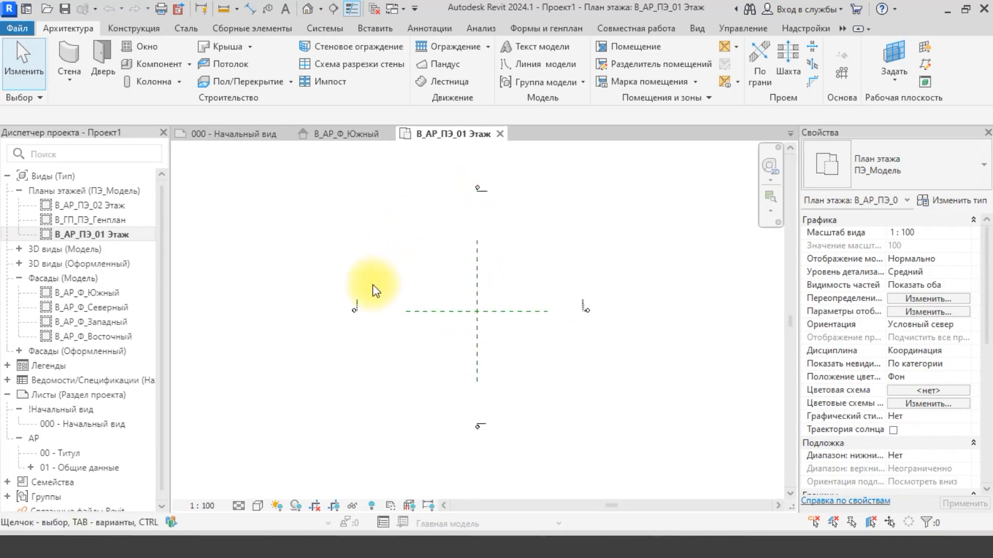
scroll(359, 309, up, 2)
middle_drag(499, 418, 483, 320)
scroll(523, 388, up, 9)
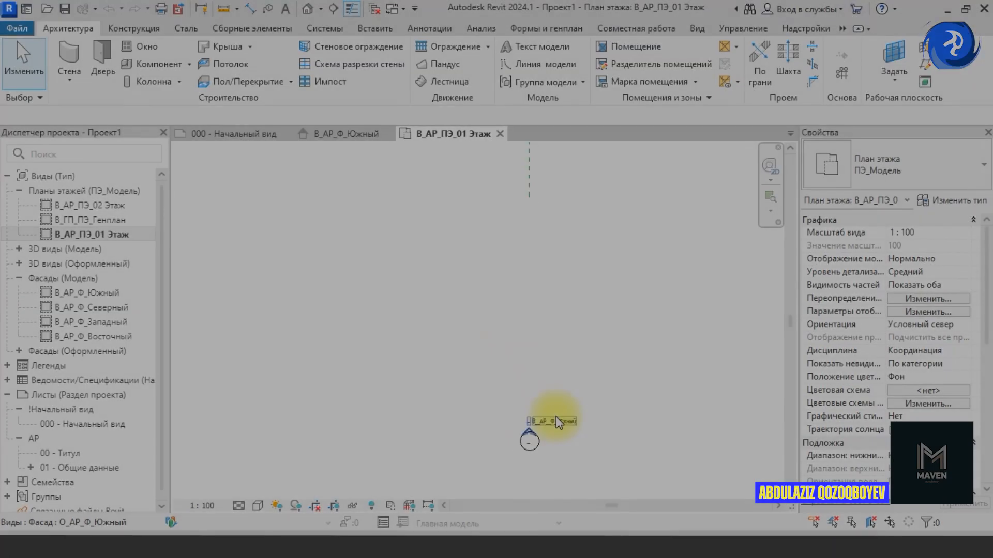
scroll(559, 428, down, 6)
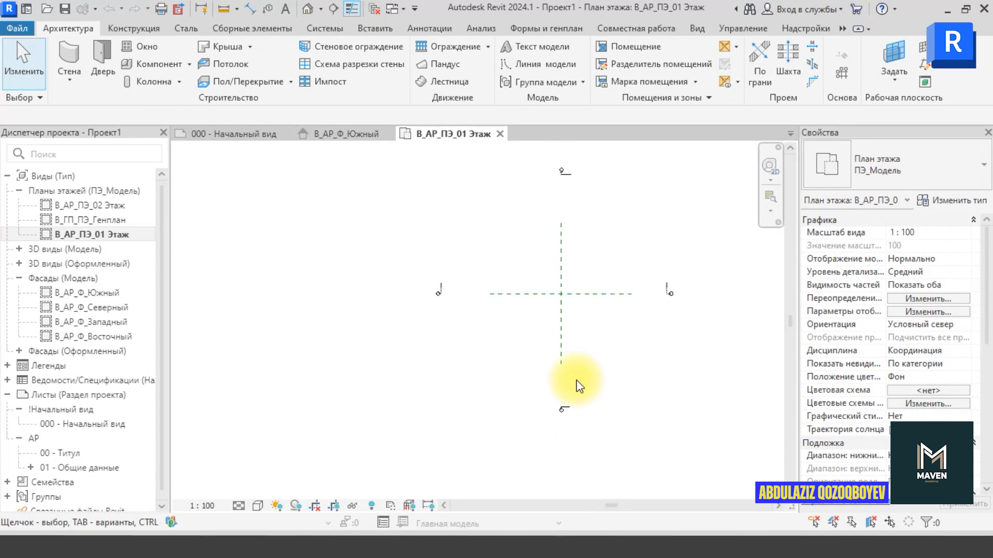
scroll(579, 385, down, 2)
middle_drag(557, 332, 523, 344)
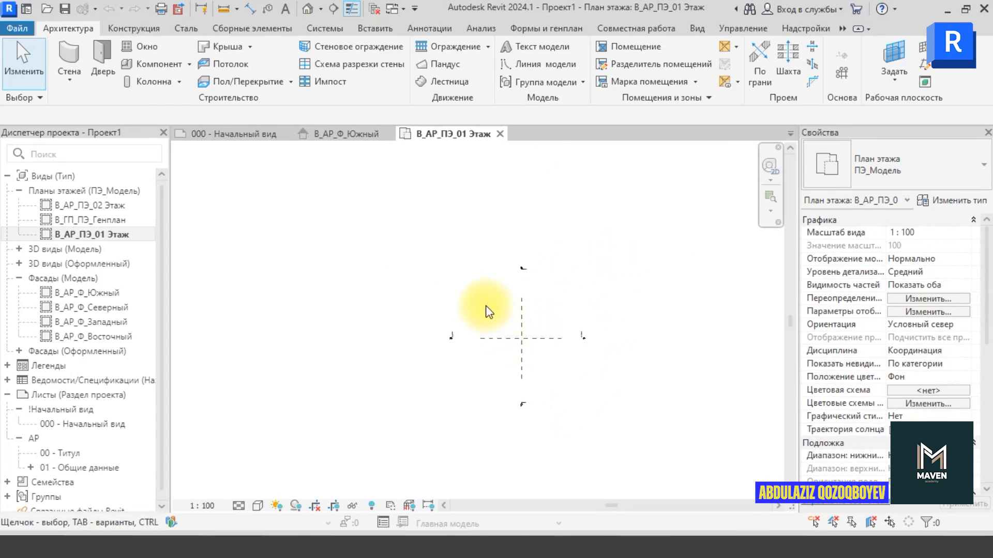
- Go back to the В_АР_Ф_Южный elevation and examine the level marks of Этаж 01 and Этаж 02
key(Escape)
click(357, 135)
middle_drag(405, 243, 584, 339)
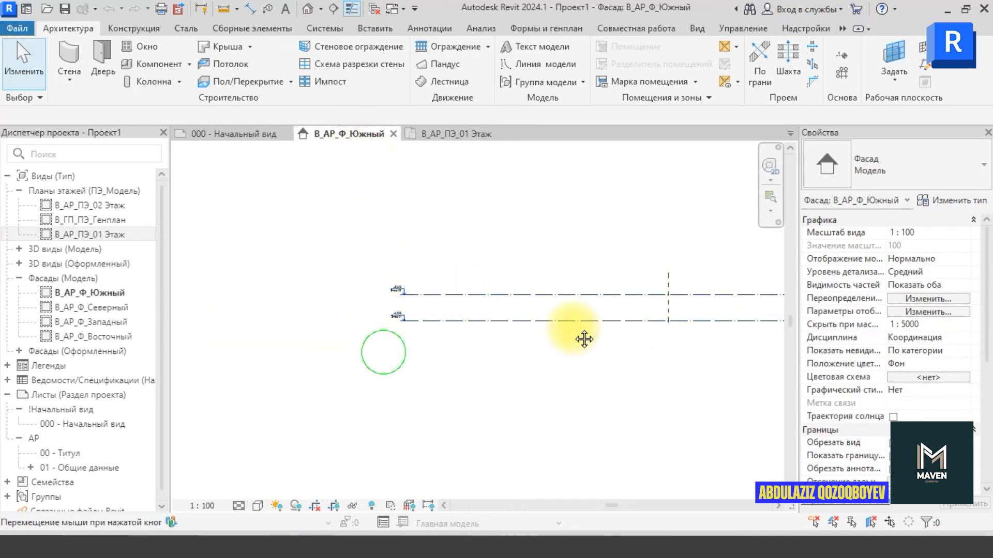
scroll(432, 332, up, 8)
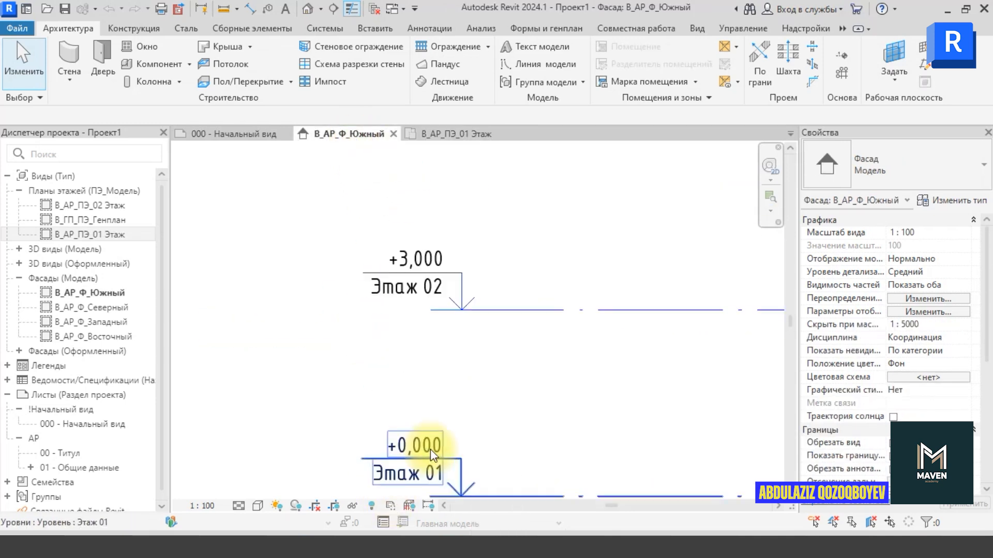
scroll(433, 452, up, 1)
middle_drag(506, 441, 482, 308)
middle_drag(457, 340, 432, 476)
scroll(408, 382, down, 1)
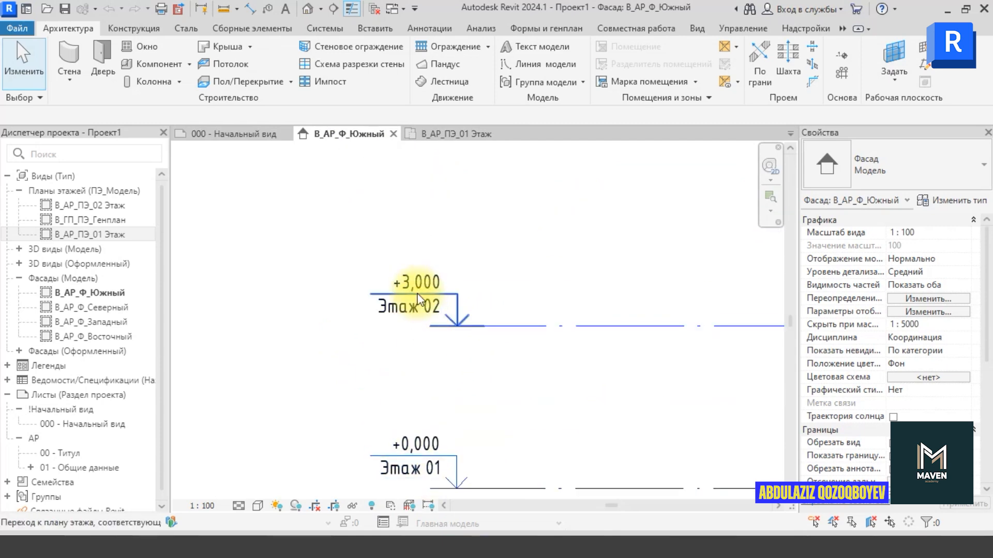
scroll(418, 299, down, 3)
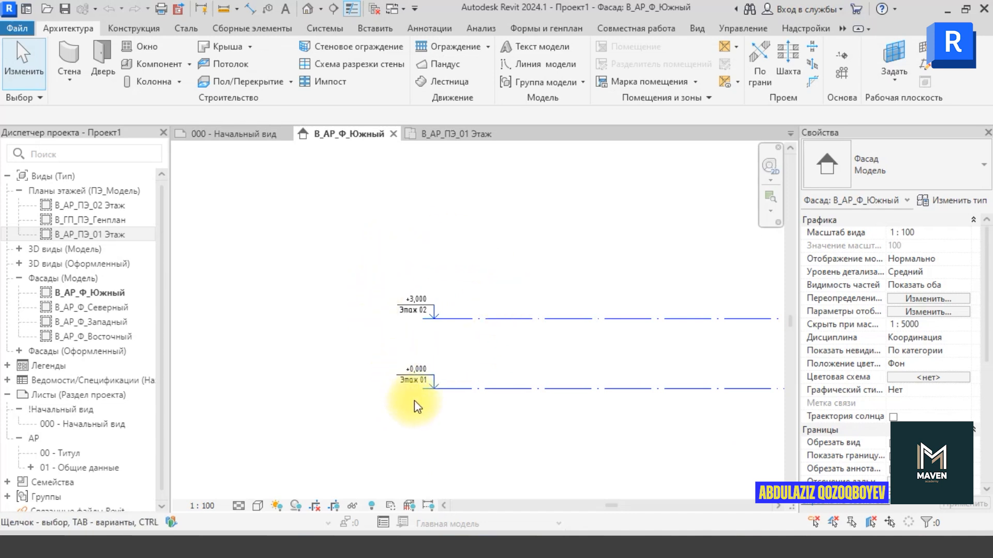
middle_drag(414, 401, 411, 377)
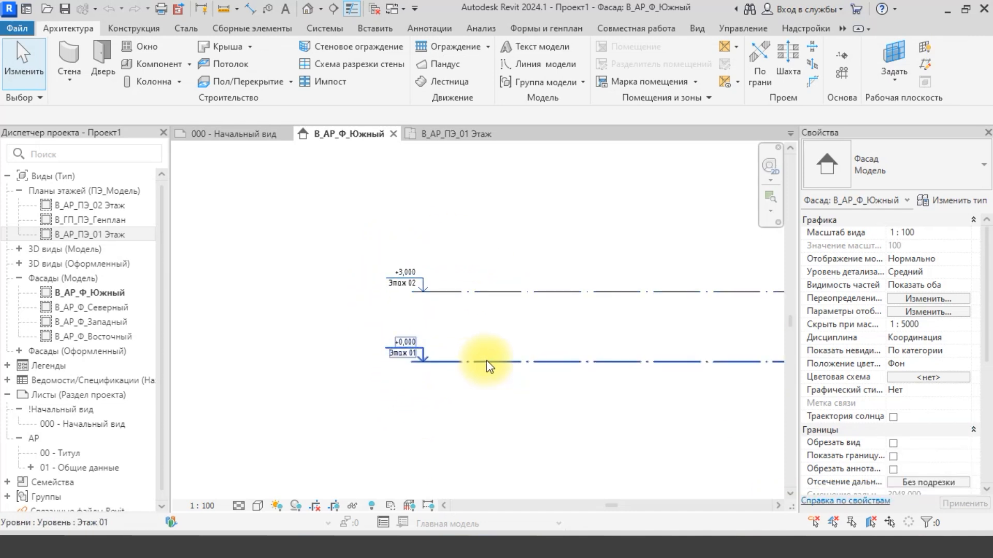
scroll(480, 383, down, 1)
middle_drag(482, 399, 441, 375)
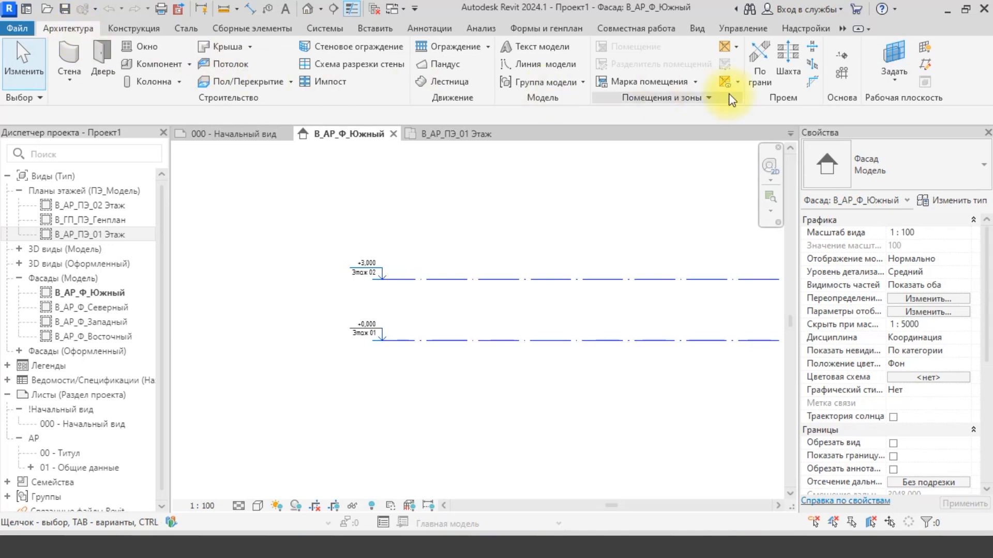
click(841, 76)
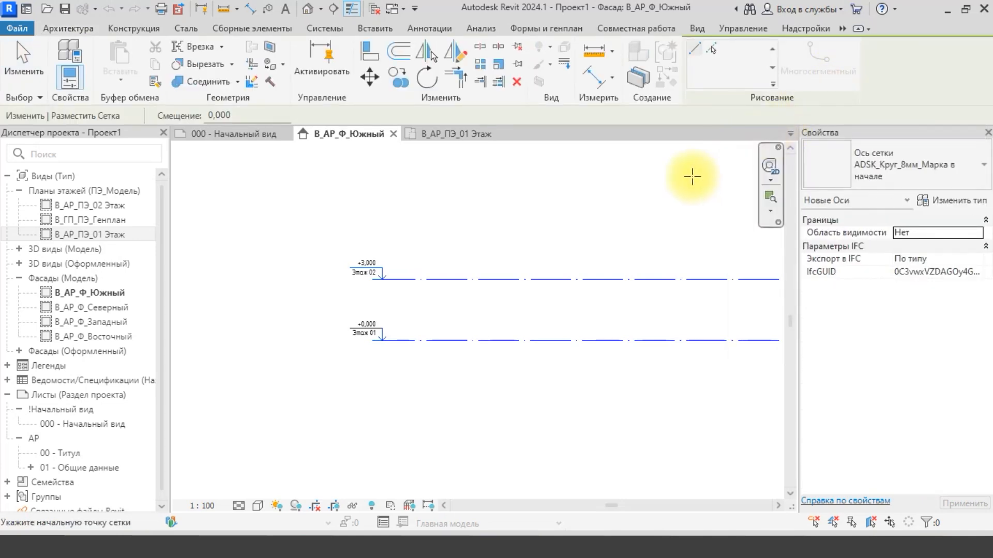
key(Escape)
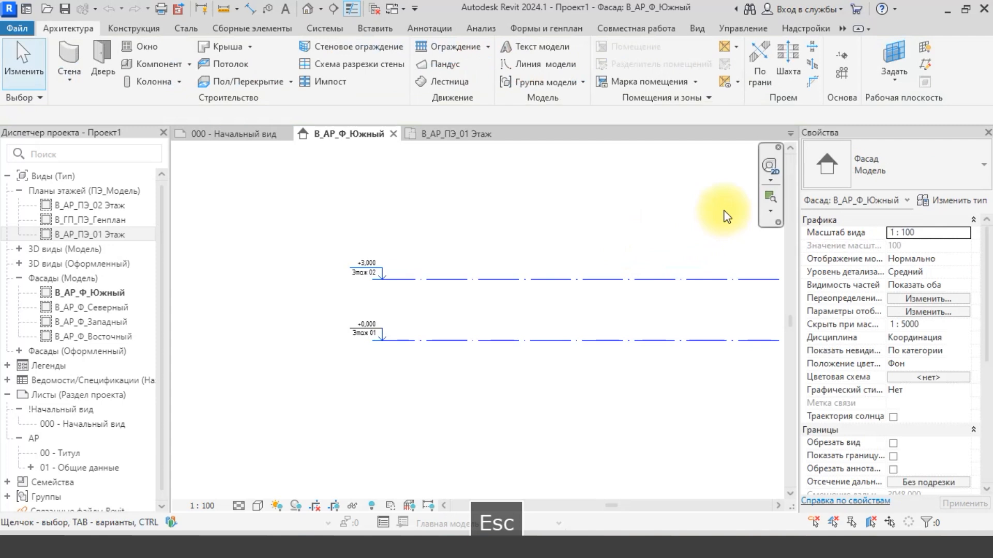
click(838, 56)
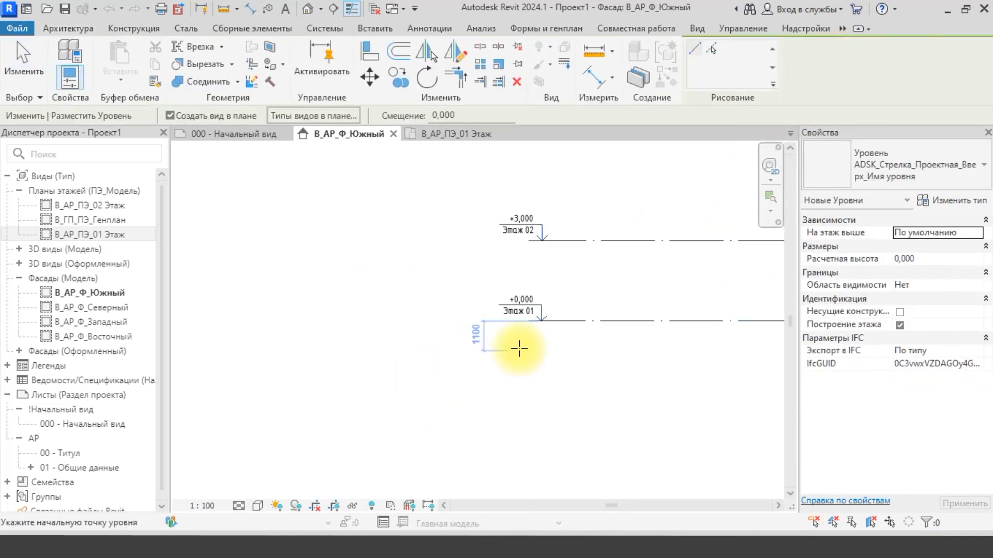
scroll(517, 348, up, 5)
scroll(440, 429, down, 2)
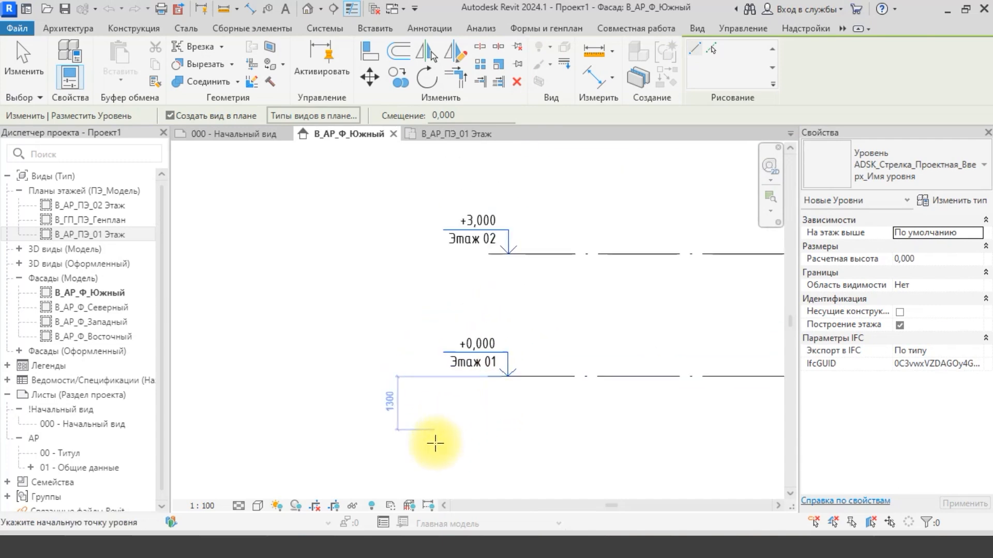
middle_drag(437, 445, 483, 355)
click(388, 349)
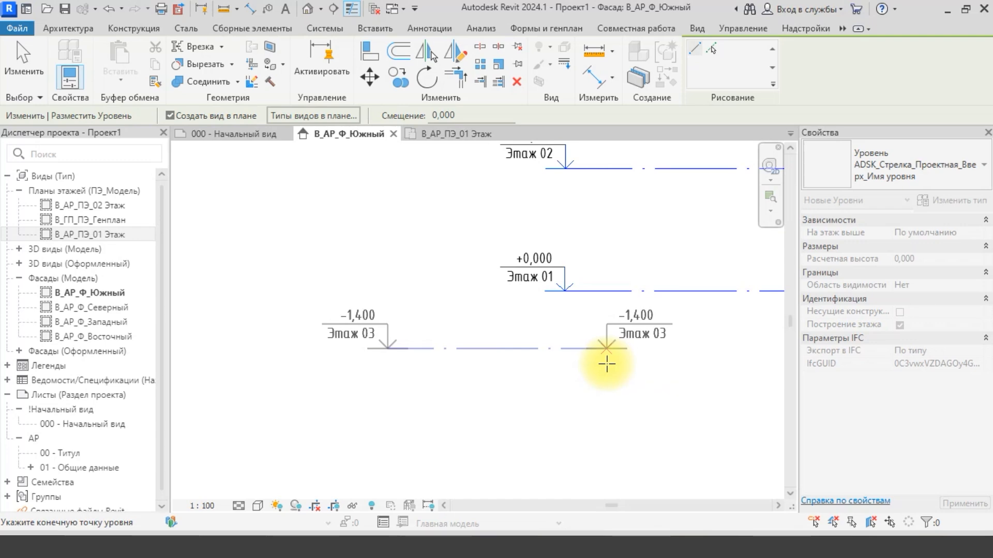
scroll(607, 364, down, 2)
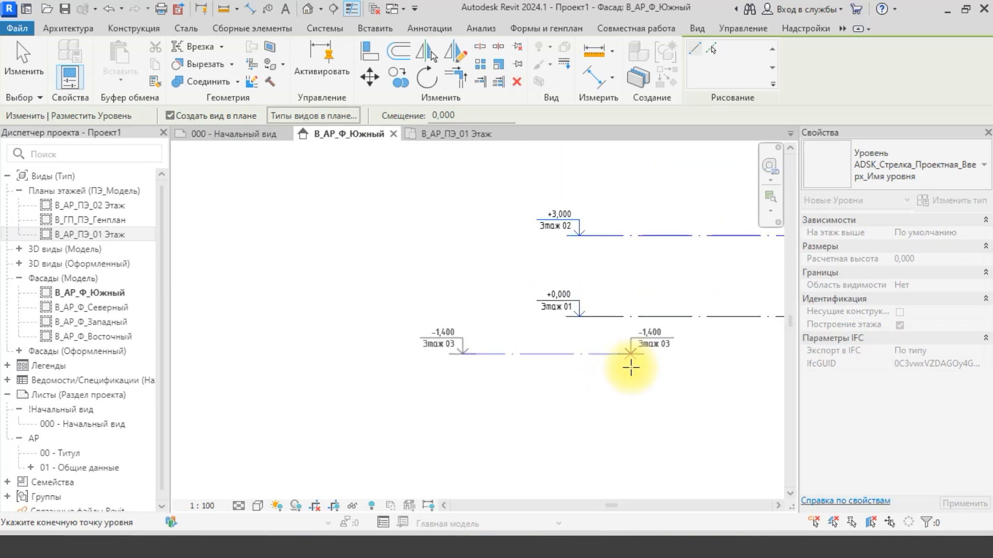
key(Escape)
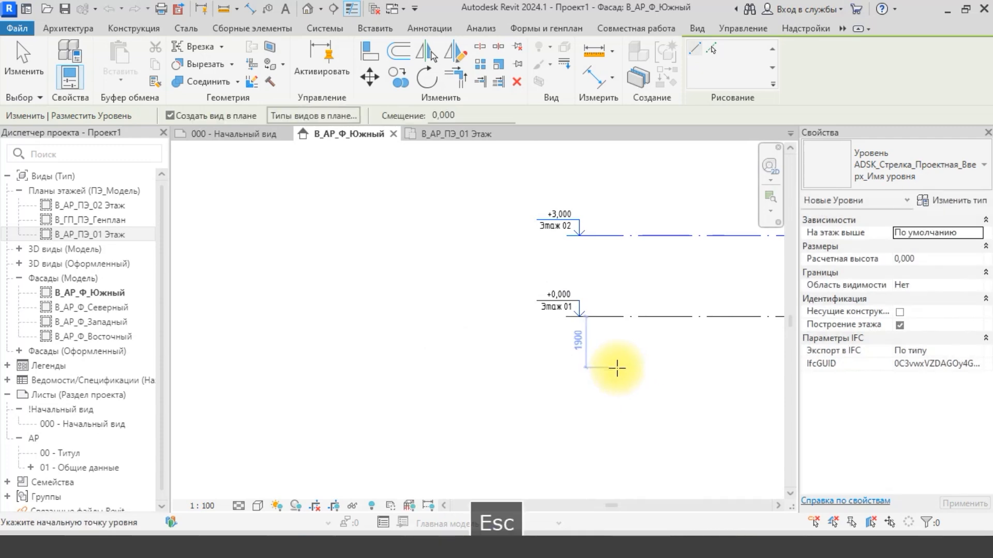
scroll(517, 382, up, 2)
middle_drag(432, 409, 448, 261)
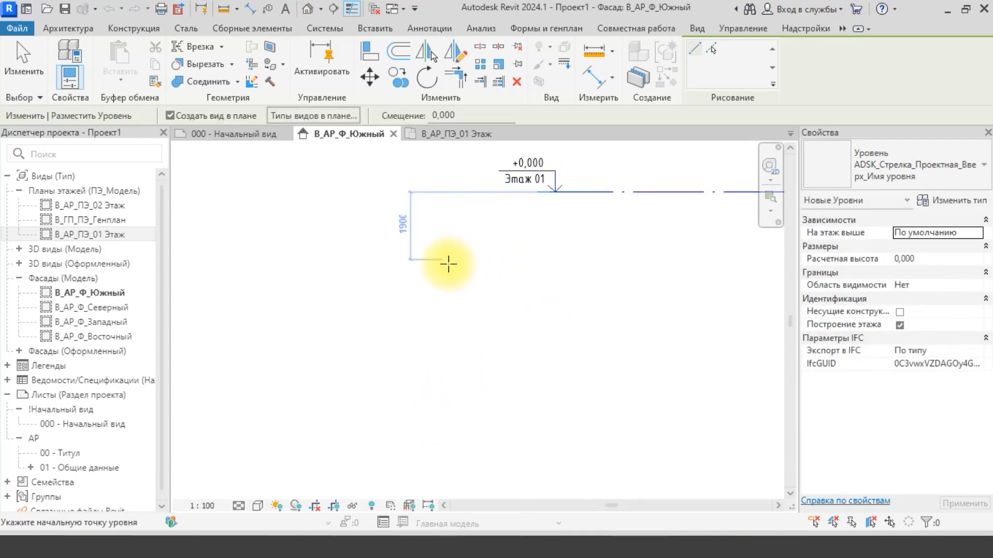
middle_drag(412, 321, 430, 419)
click(397, 340)
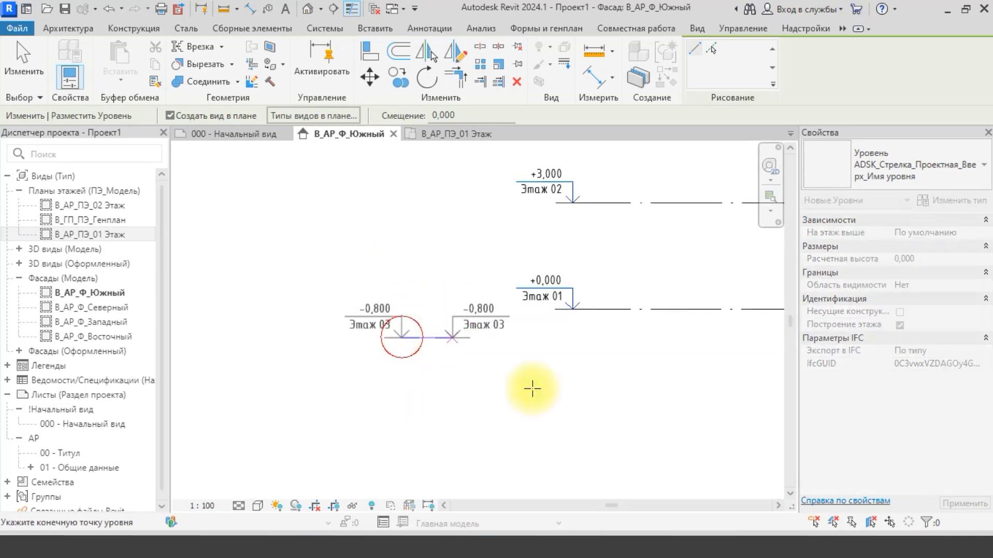
key(Escape)
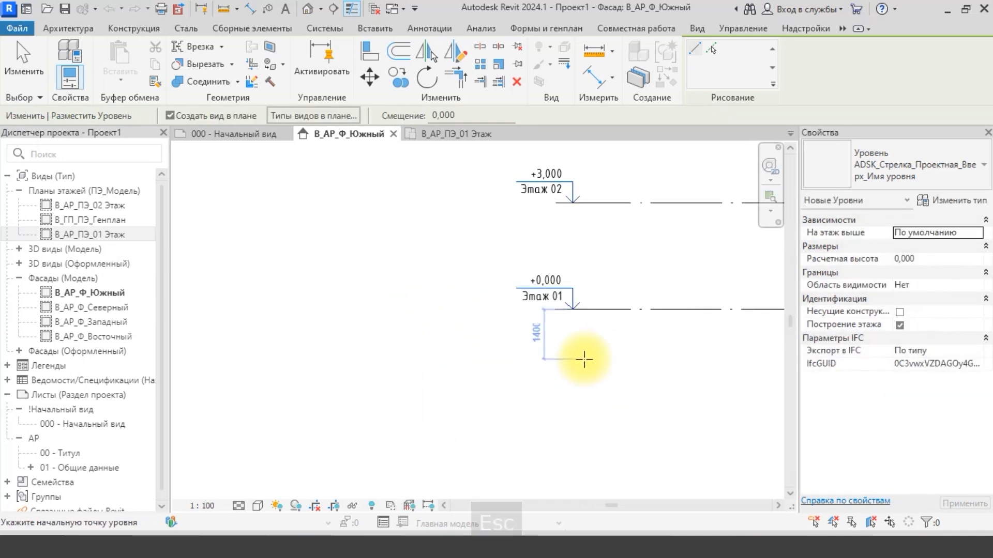
- Draw a new level line about 0.7 m below Этаж 01, running past both ends of the existing levels
scroll(571, 358, down, 2)
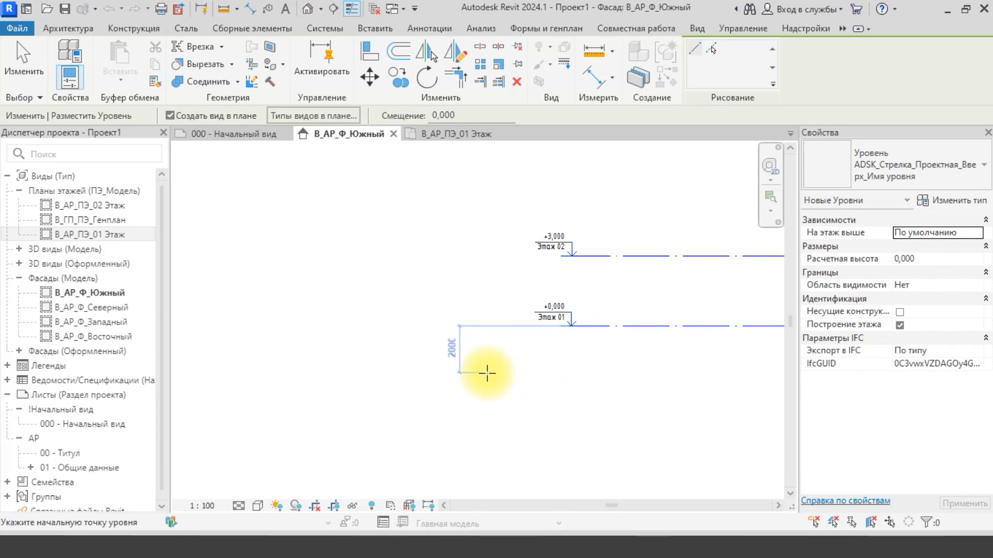
click(432, 342)
scroll(565, 379, down, 4)
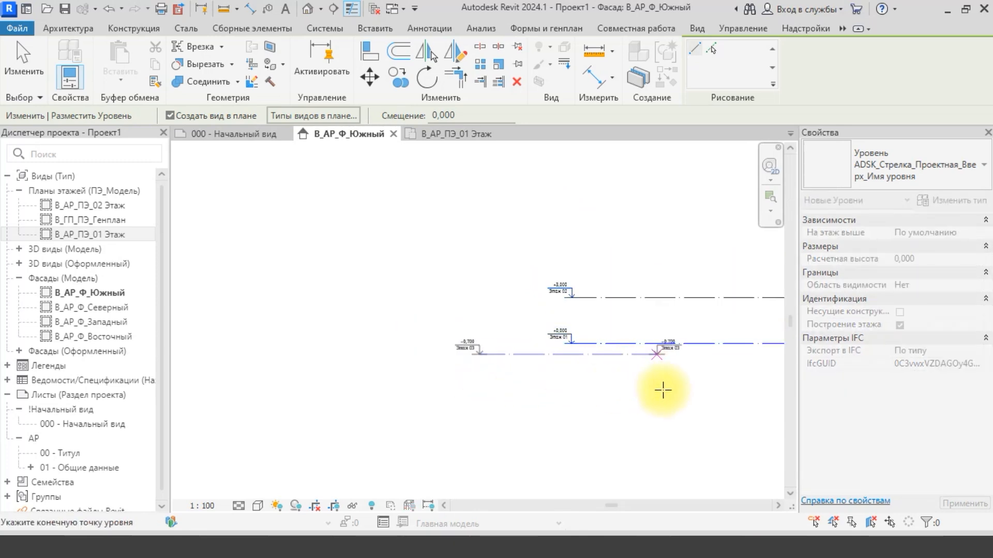
middle_drag(548, 399, 195, 435)
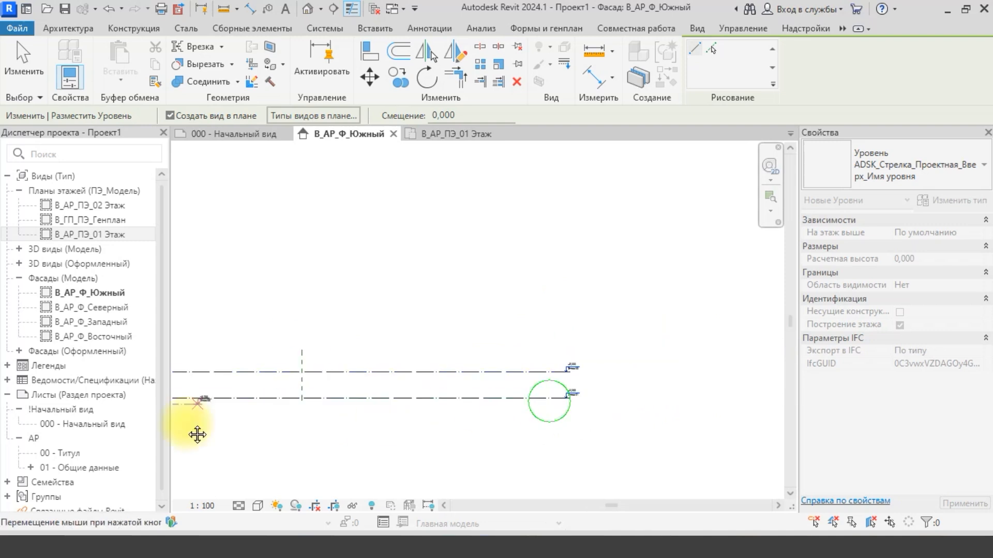
click(609, 398)
key(Escape)
key(Escape)
- Examine the level mark of the new Этаж 03 level beside the marks of Этаж 01 and Этаж 02
scroll(454, 404, up, 3)
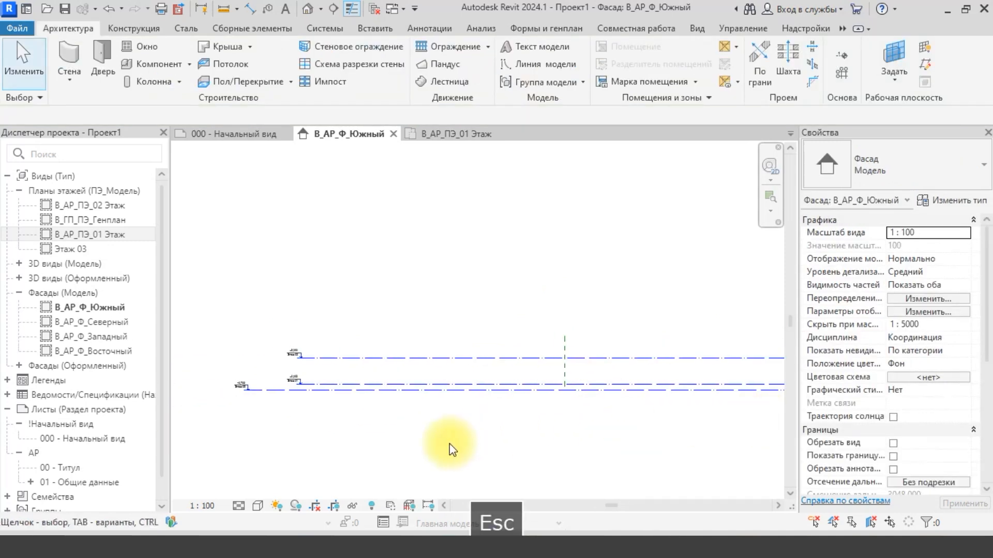
scroll(520, 381, up, 5)
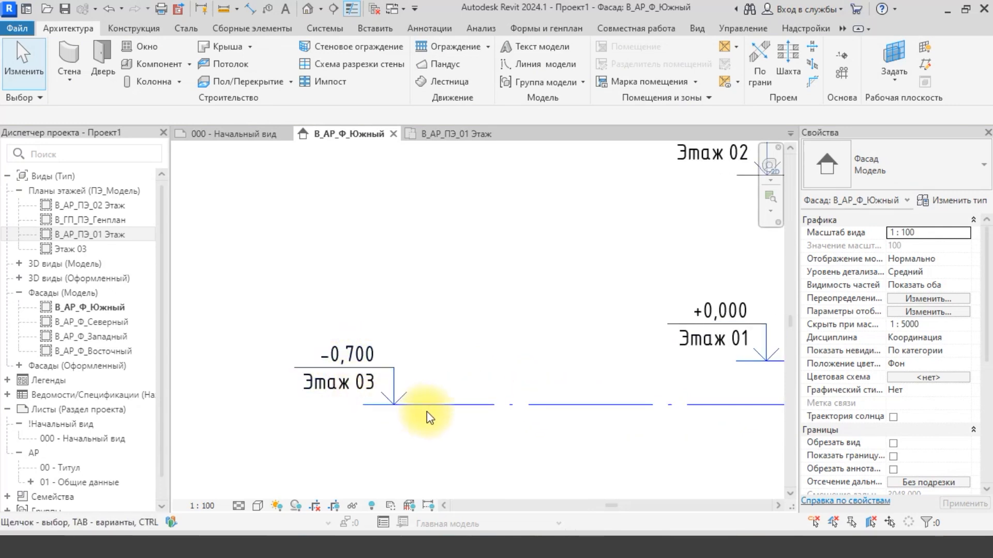
scroll(429, 411, down, 4)
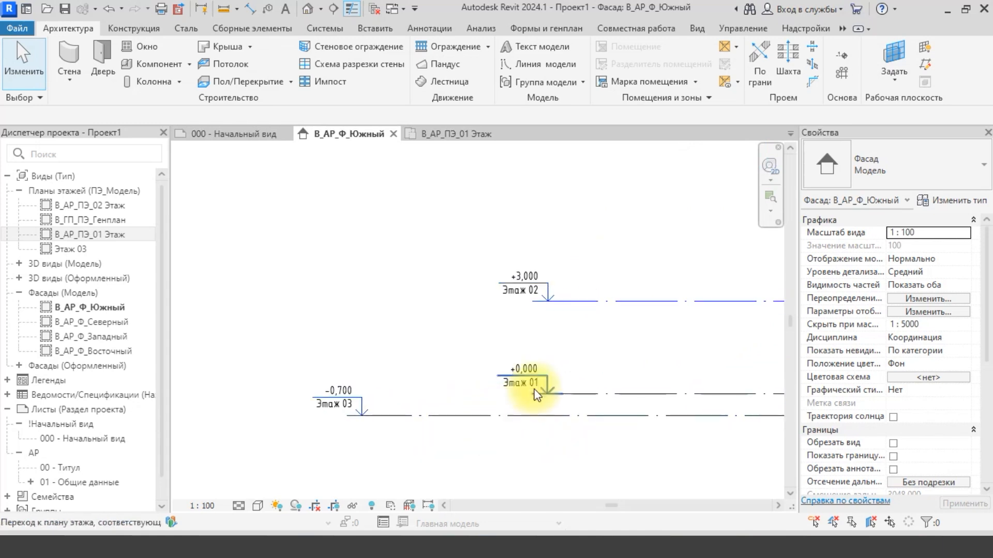
middle_drag(524, 435, 533, 376)
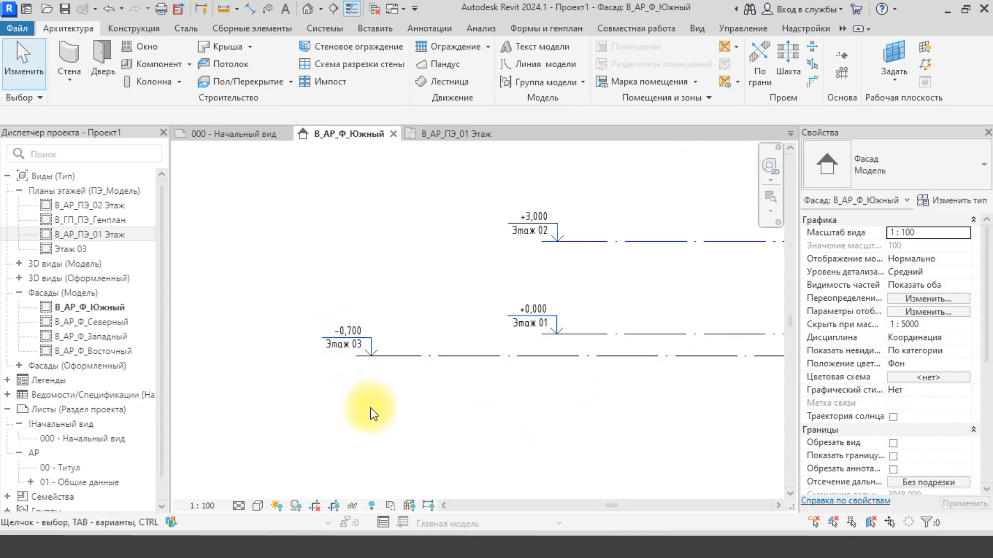
middle_drag(441, 412, 417, 417)
key(Escape)
middle_drag(503, 400, 486, 468)
key(d)
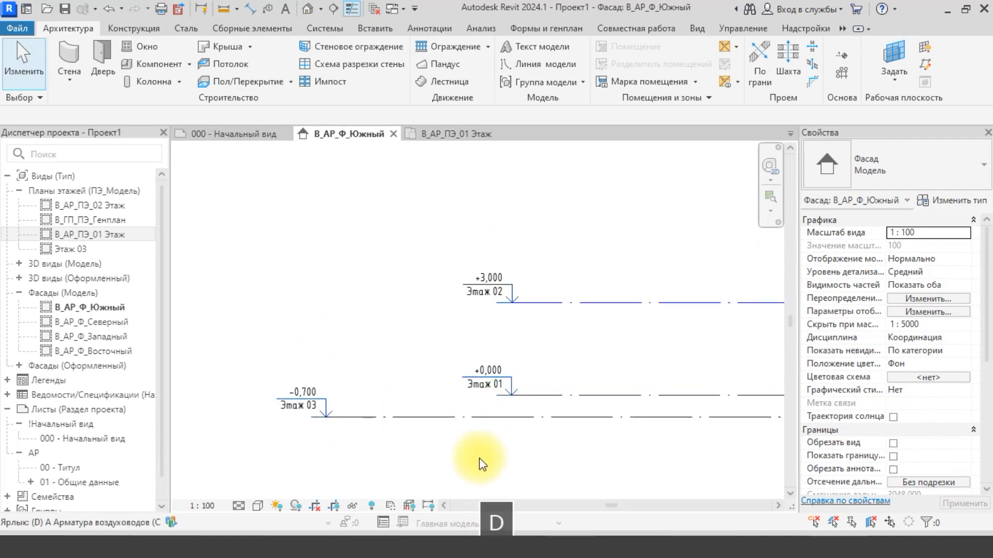
key(i)
key(Escape)
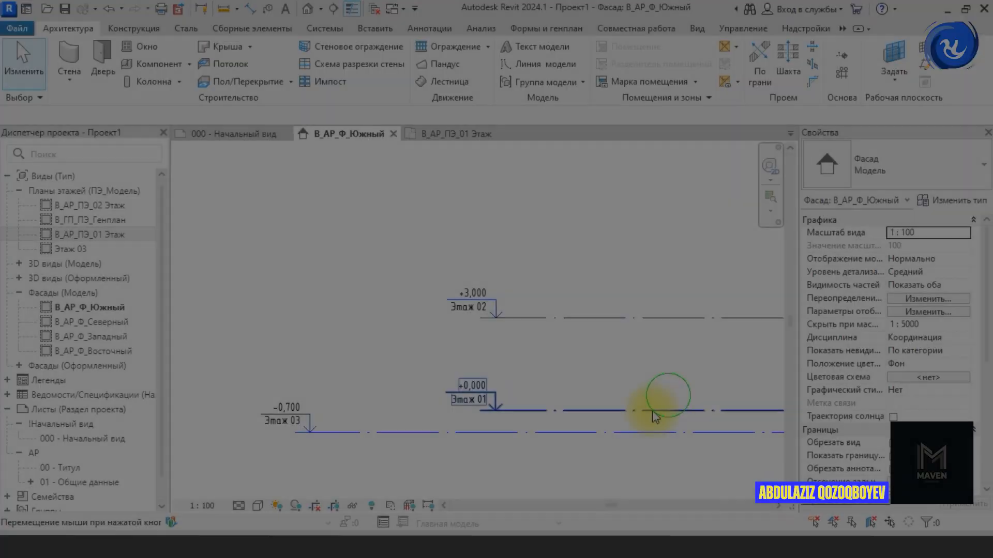
key(Escape)
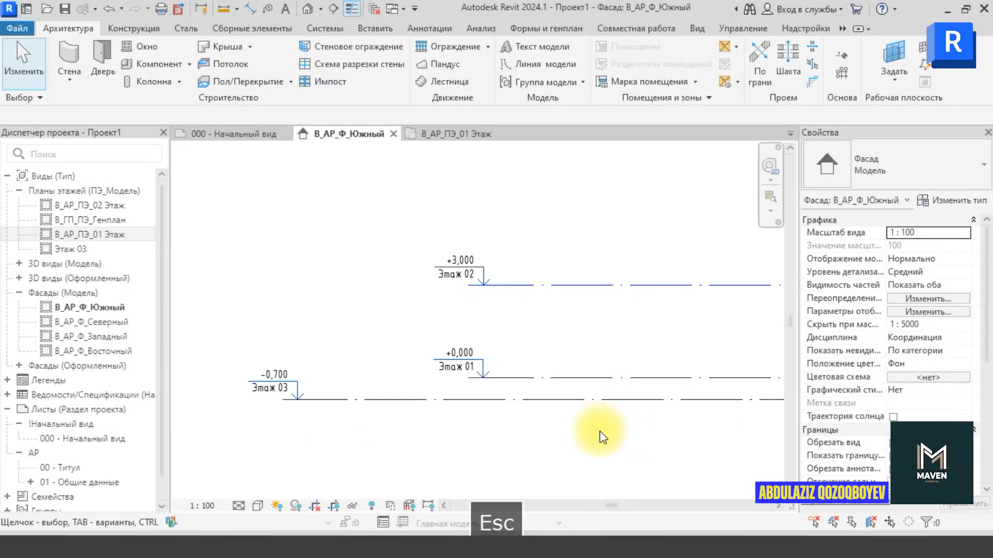
- Start an aligned dimension in the ADSK_Основной_2.5 мм style between the Этаж 03 and Этаж 01 levels
key(d)
key(i)
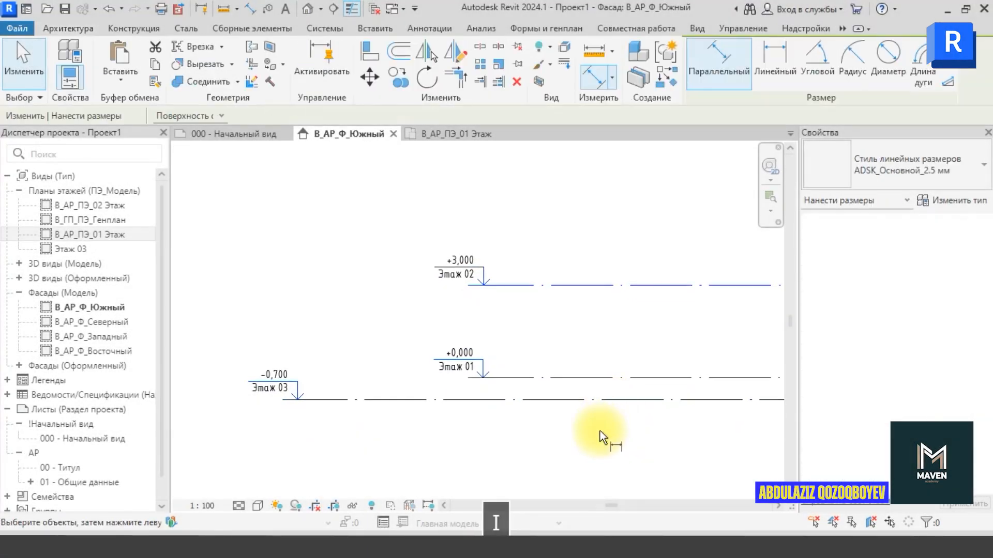
middle_drag(599, 433, 578, 432)
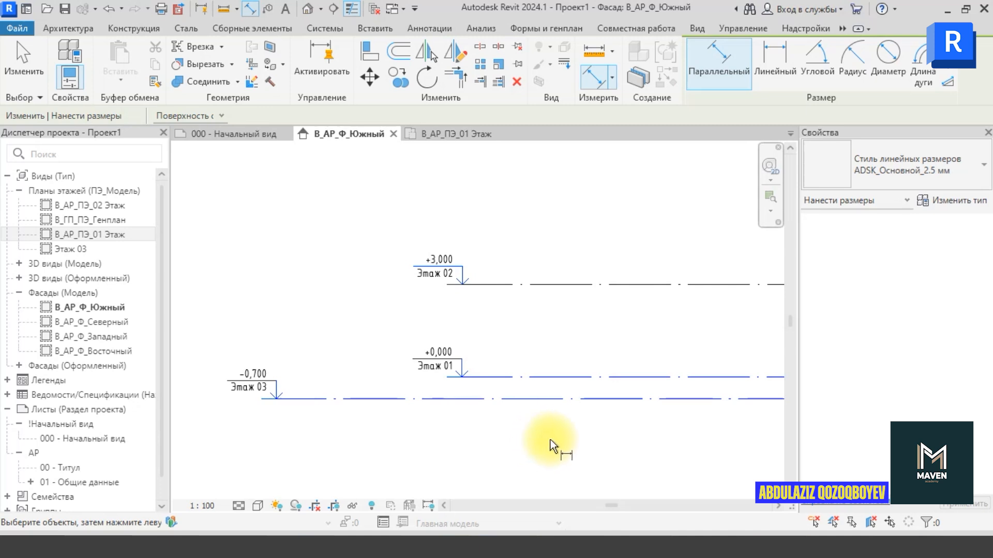
scroll(543, 418, up, 4)
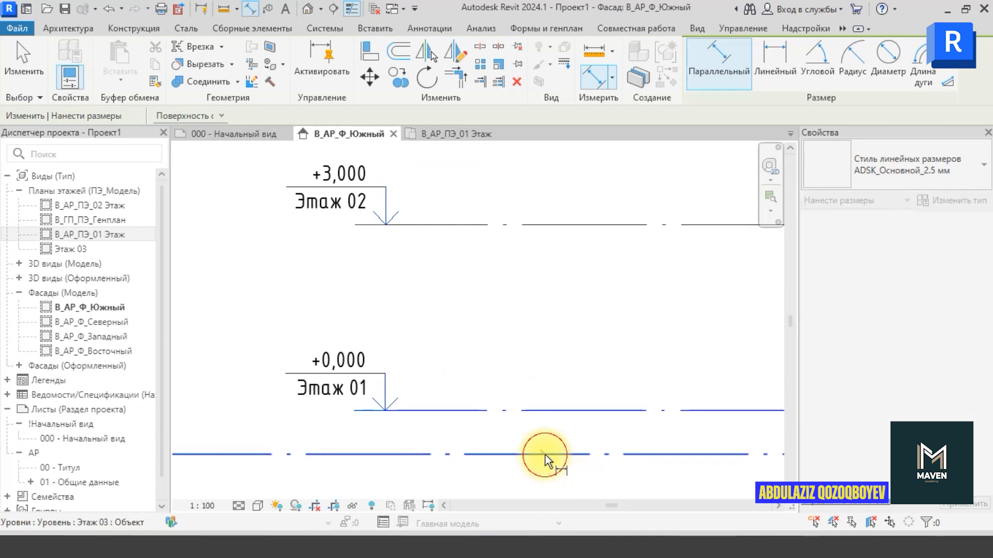
scroll(558, 434, down, 3)
scroll(577, 366, down, 1)
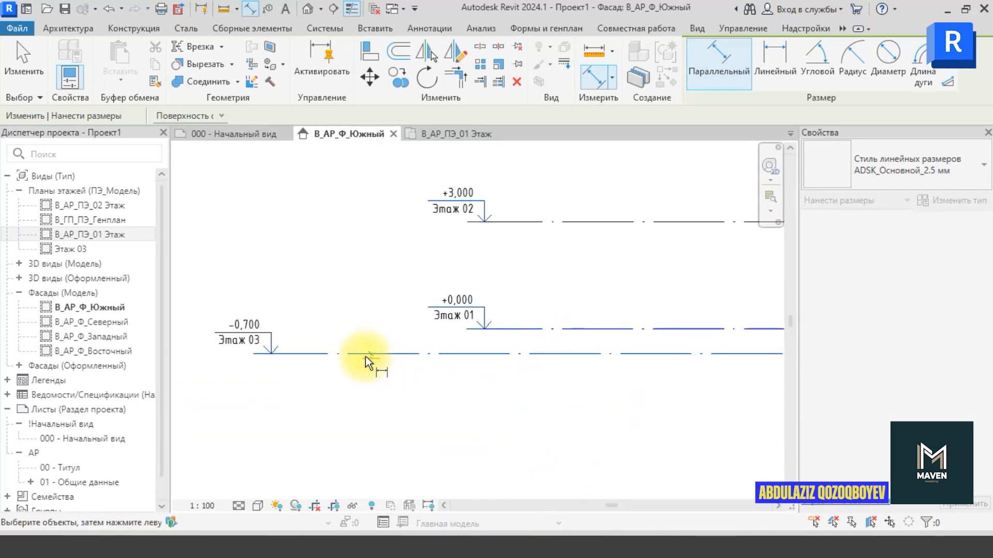
click(576, 330)
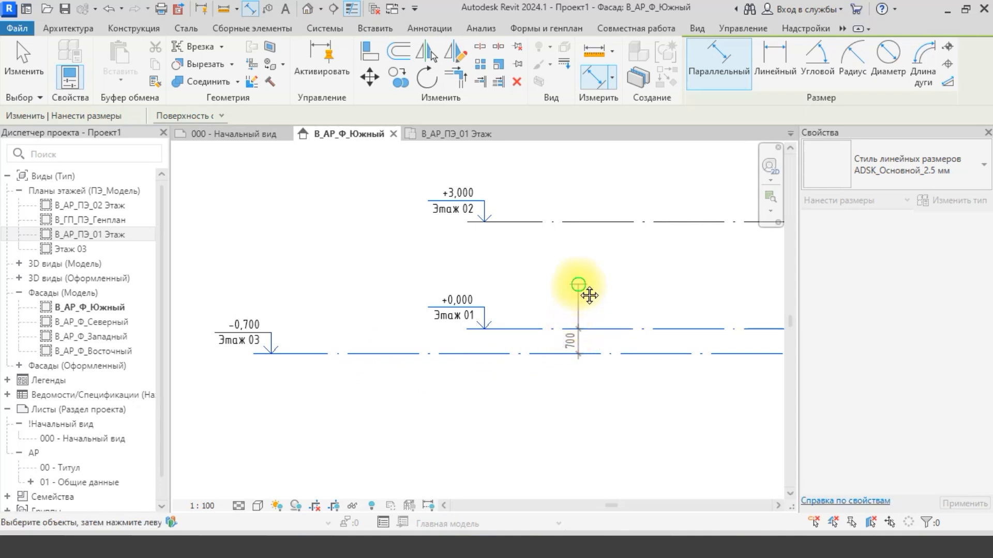
- Extend the dimension chain to the Этаж 02 level, place it across the level lines and finish dimensioning
ctrl+scroll(581, 288, up, 2)
click(579, 296)
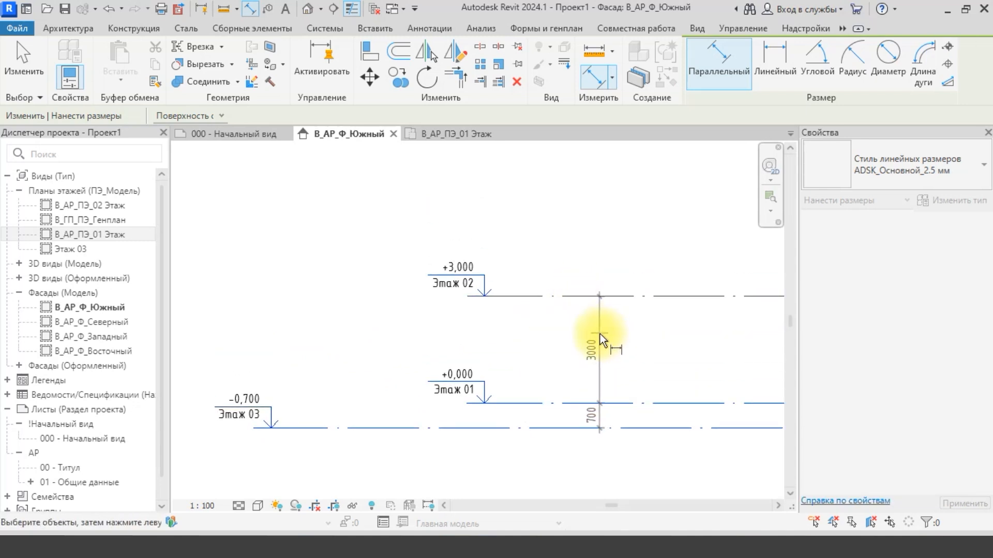
scroll(588, 336, down, 1)
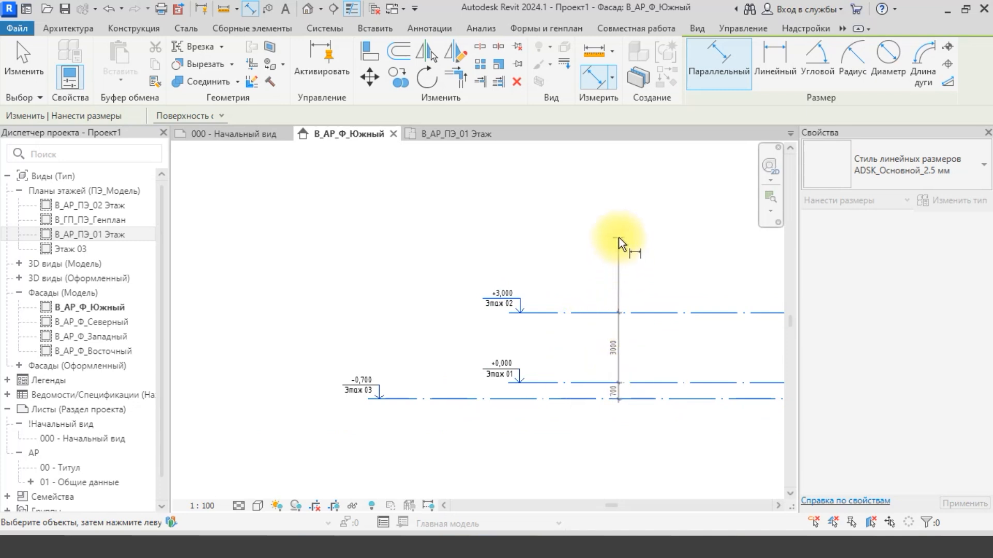
scroll(616, 241, up, 1)
scroll(614, 240, up, 3)
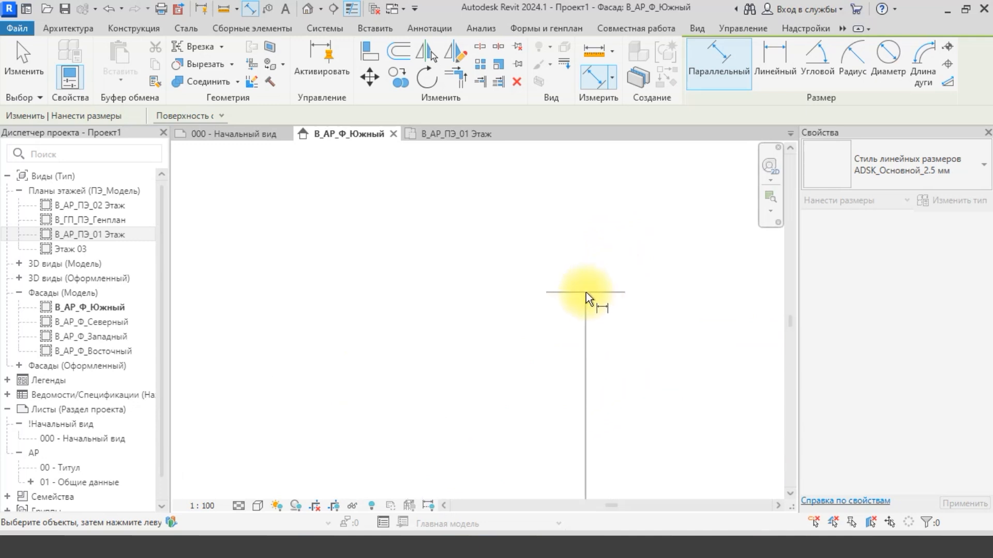
scroll(586, 292, down, 4)
middle_drag(588, 320, 587, 250)
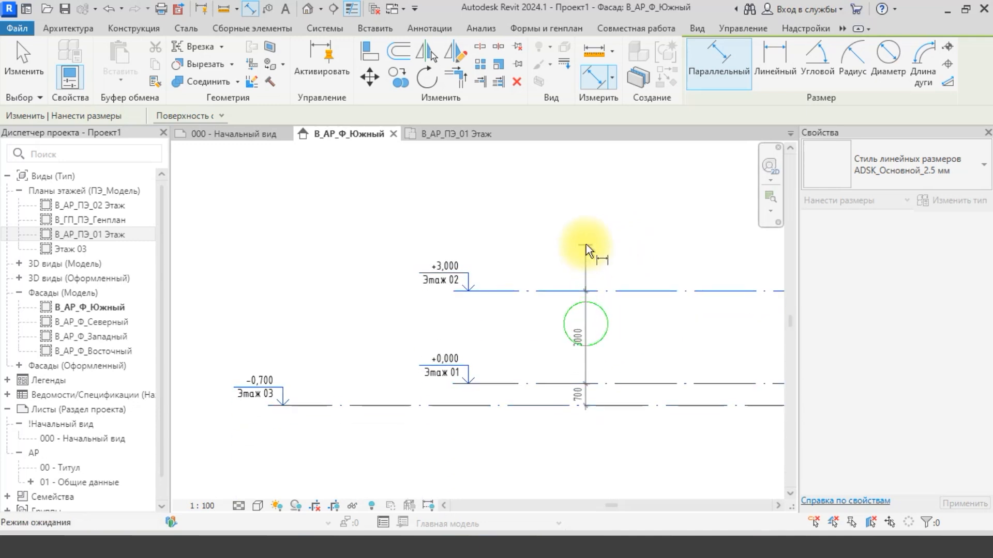
click(575, 220)
scroll(580, 320, up, 1)
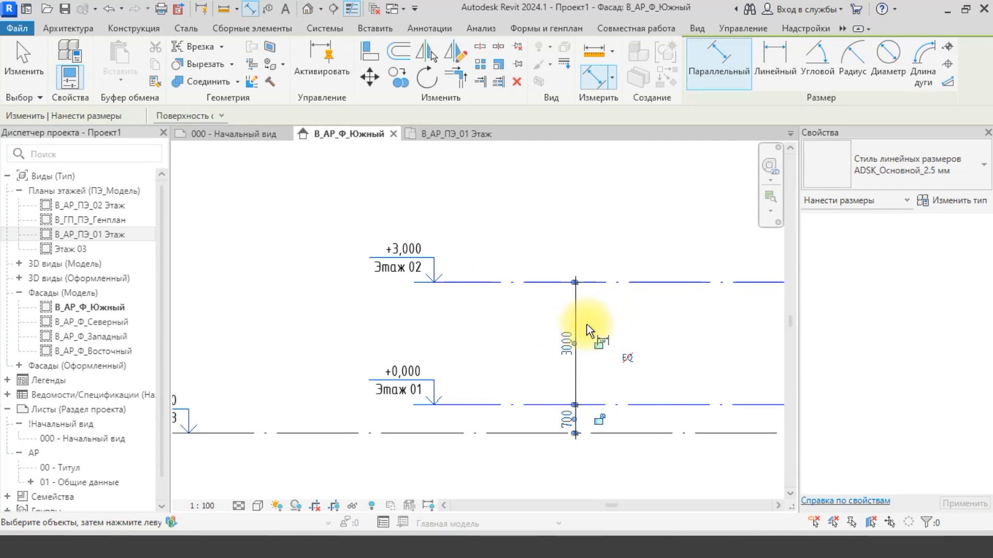
key(Escape)
key(Escape)
scroll(572, 426, down, 3)
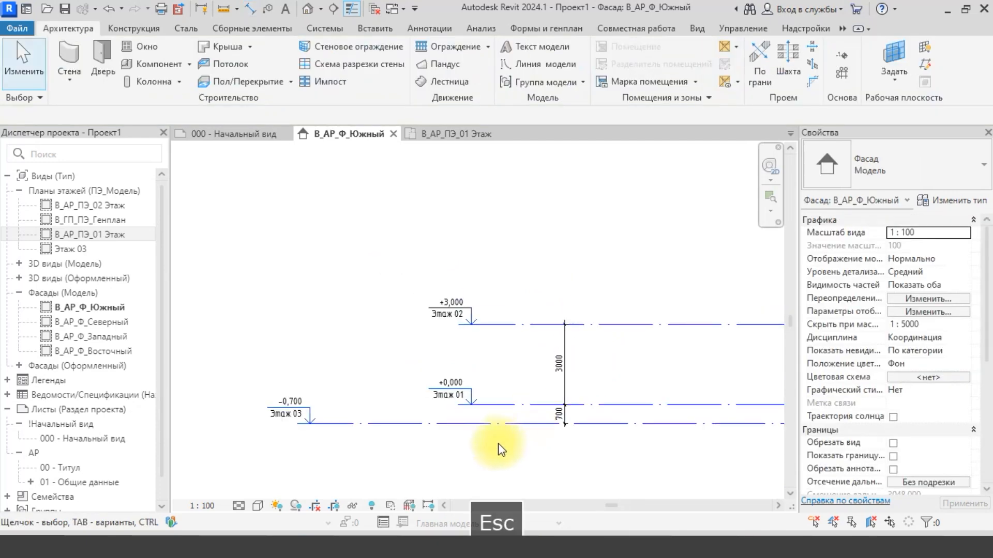
scroll(572, 442, up, 1)
click(585, 414)
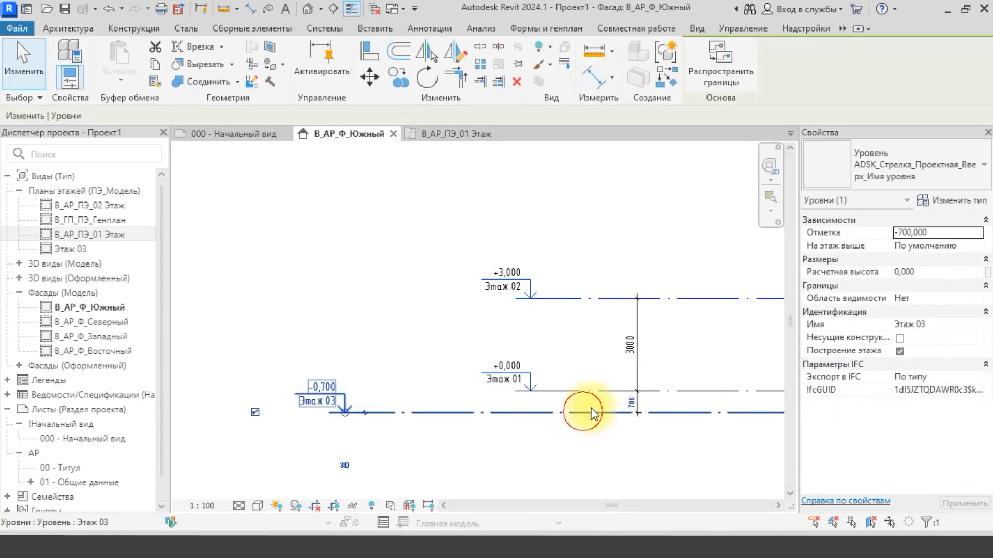
click(633, 401)
key(Escape)
key(Escape)
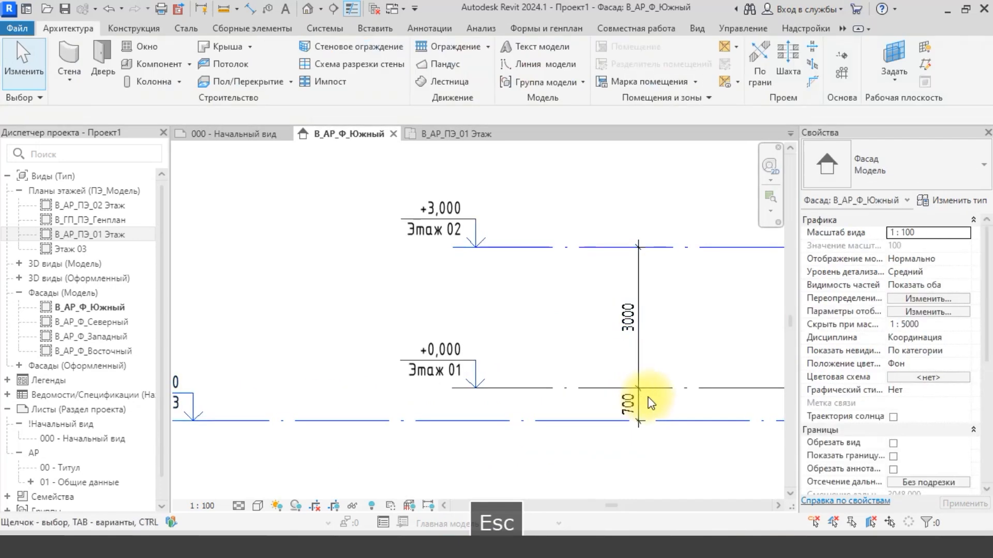
- Inspect the dimension text options of the segment between Этаж 03 and Этаж 01, then close them without changes
scroll(634, 408, up, 2)
click(616, 408)
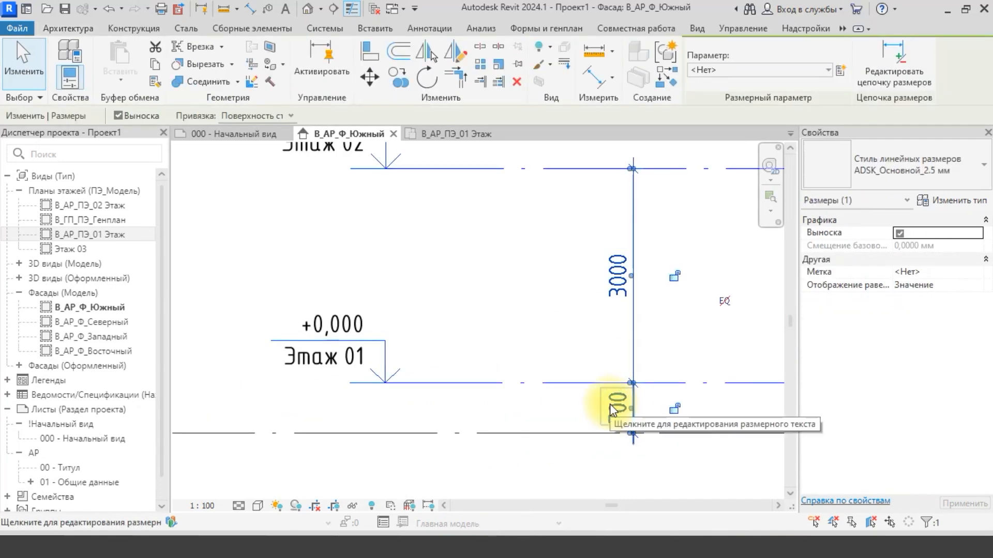
click(610, 405)
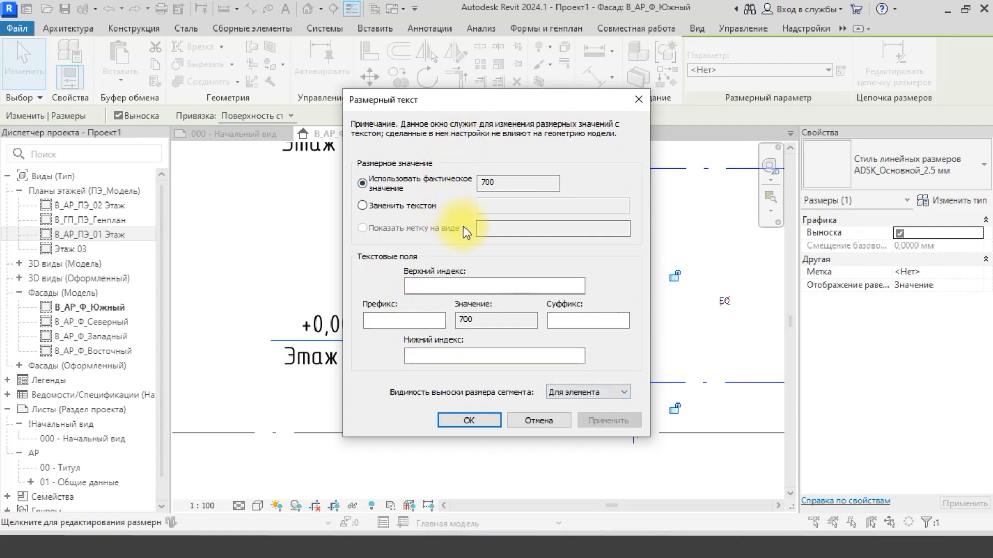
key(Escape)
key(Escape)
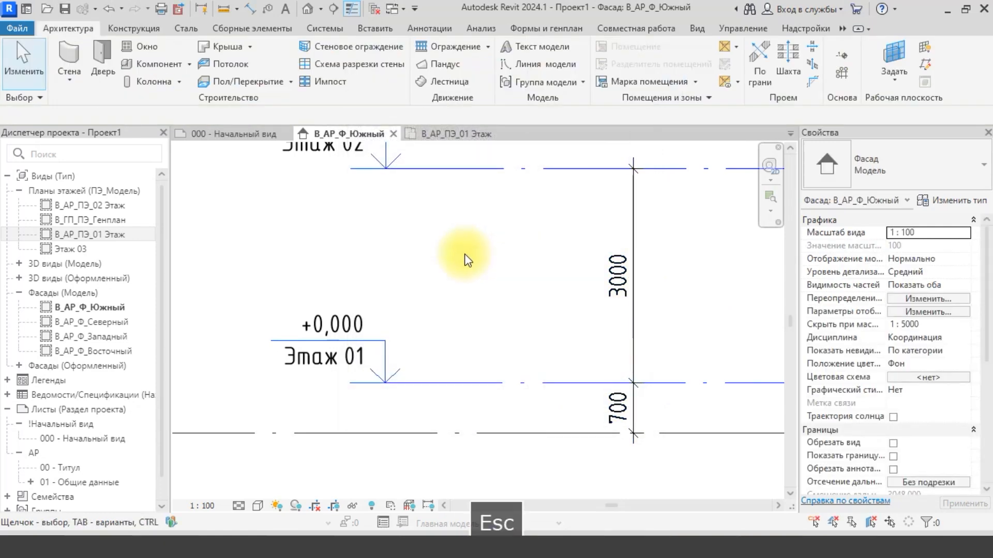
scroll(459, 262, down, 3)
scroll(544, 331, down, 1)
middle_drag(544, 331, 523, 345)
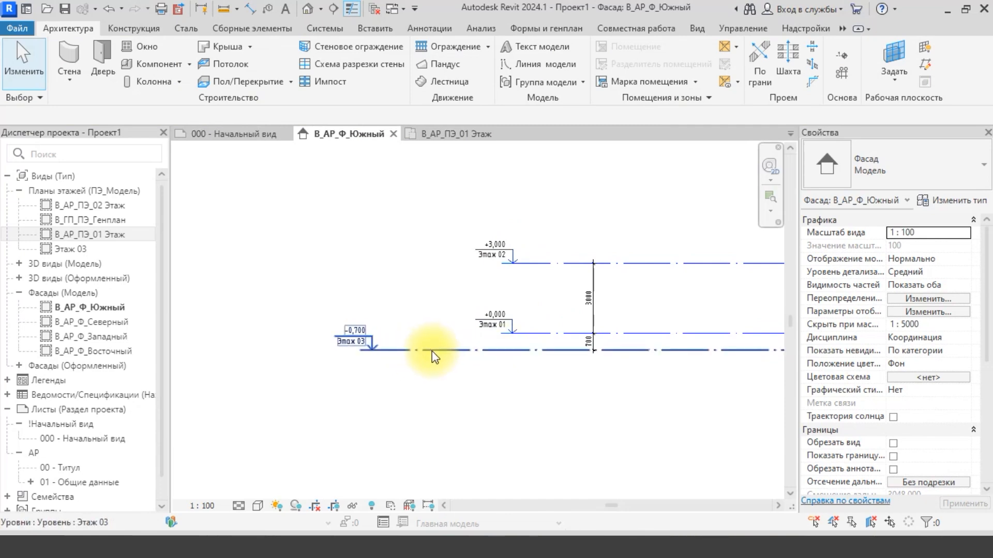
middle_drag(475, 294, 421, 358)
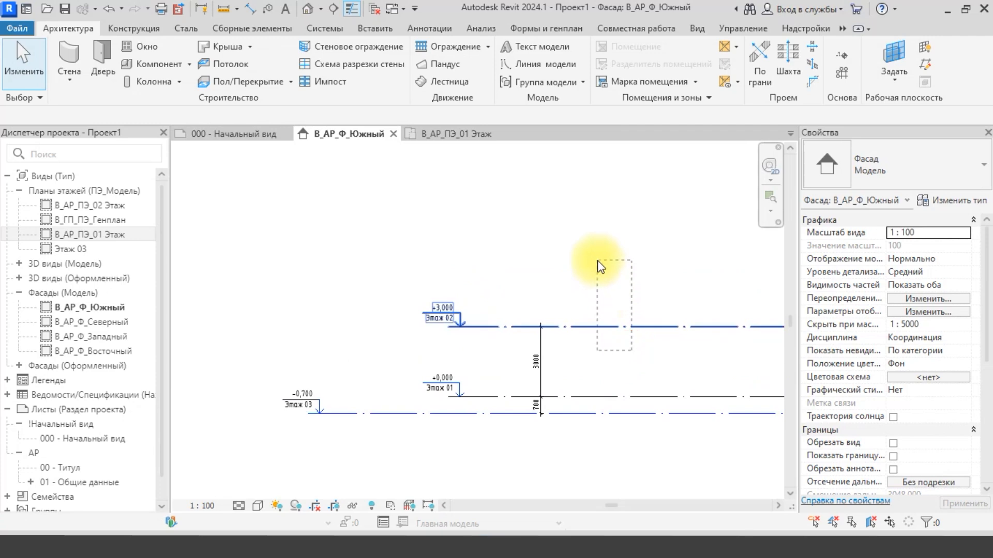
click(572, 320)
key(Escape)
middle_drag(571, 332, 617, 243)
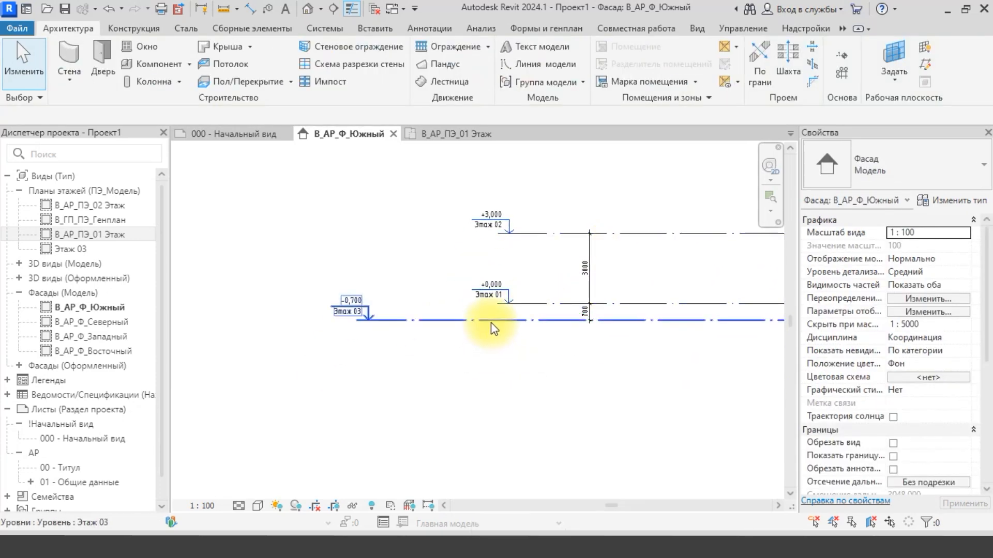
click(491, 321)
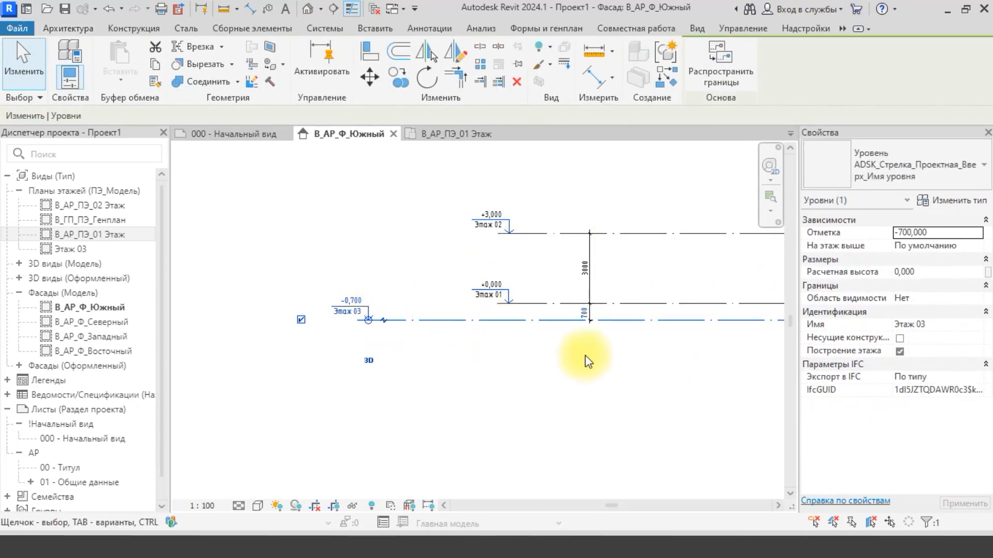
scroll(588, 344, up, 3)
click(587, 342)
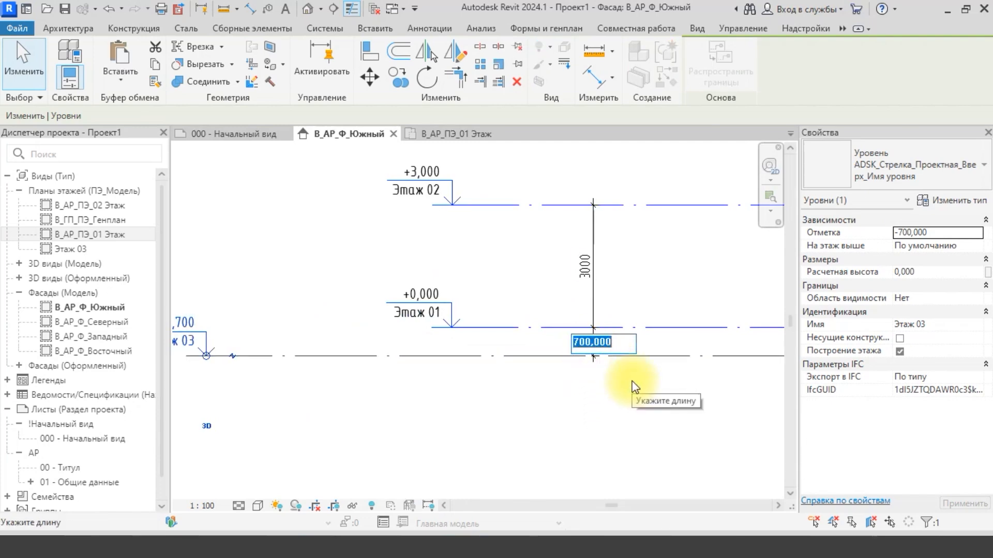
key(Escape)
key(Escape)
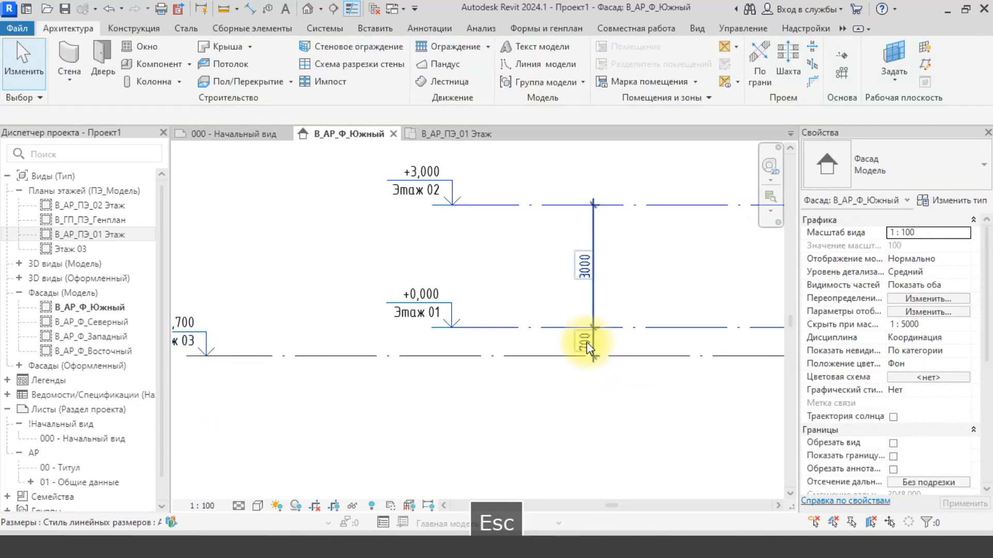
- Review the text settings of the chain's lower dimension segment again and dismiss them unchanged
click(586, 343)
click(580, 347)
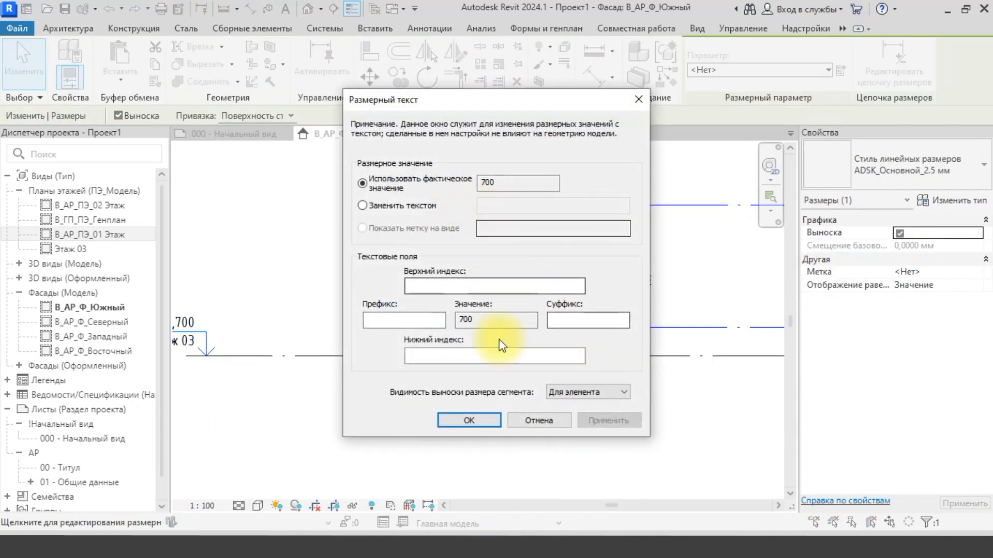
key(Escape)
- Select the Этаж 03 level and set its distance below Этаж 01 to 1200 mm
click(683, 356)
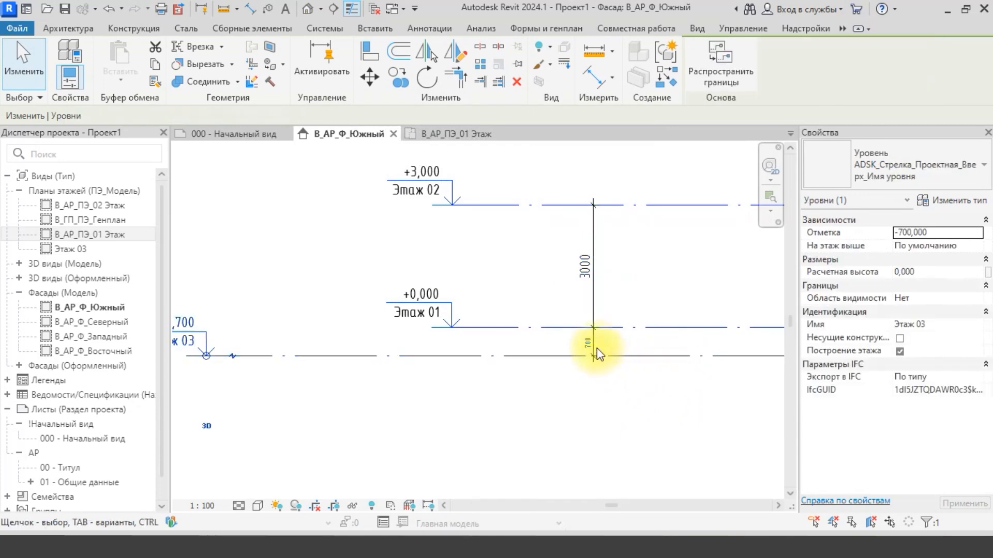
click(589, 343)
scroll(639, 435, down, 2)
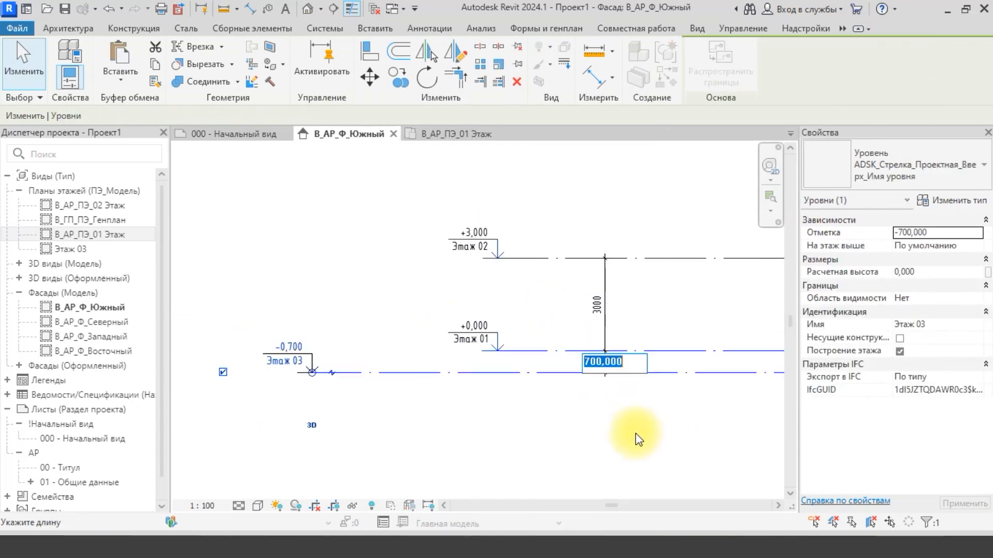
scroll(635, 446, down, 2)
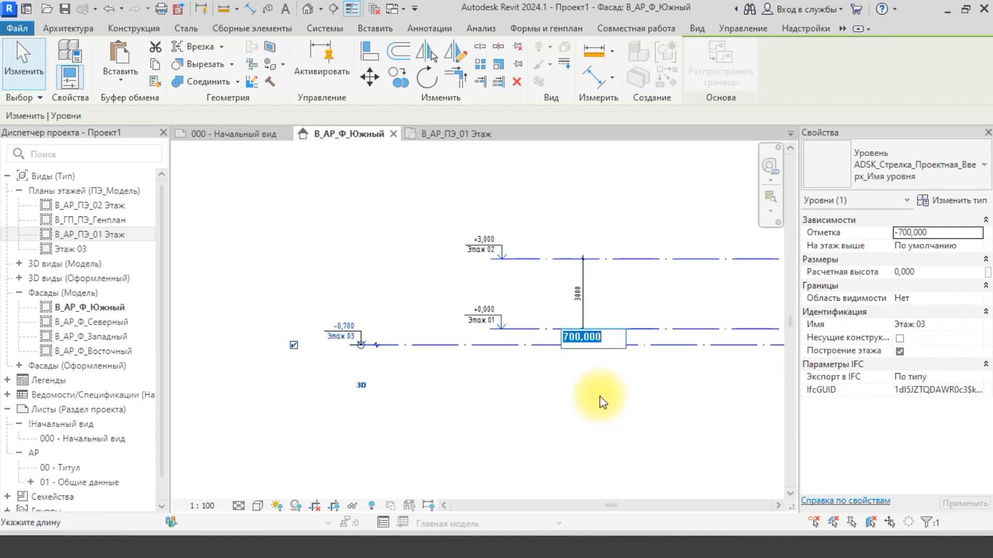
text(-)
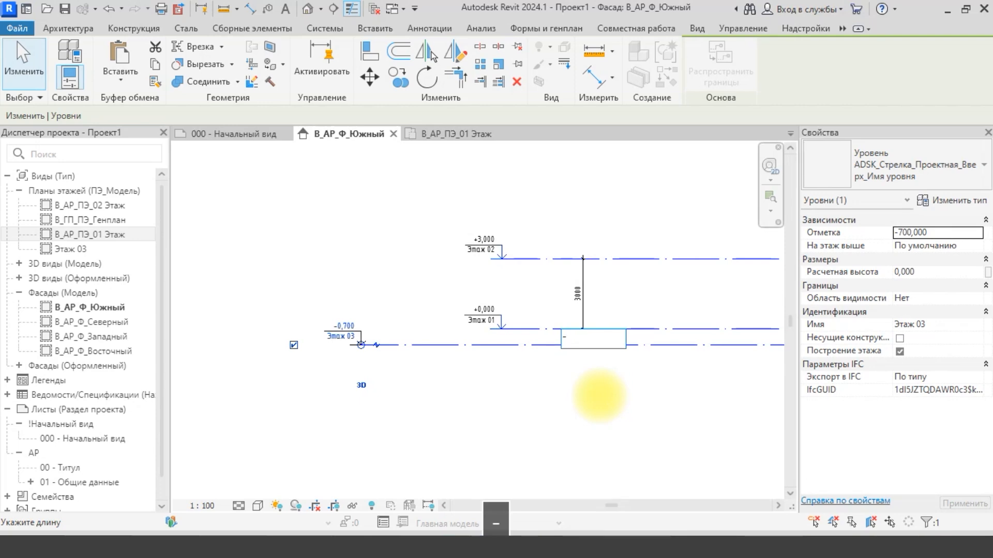
key(Insert)
key(BackSpace)
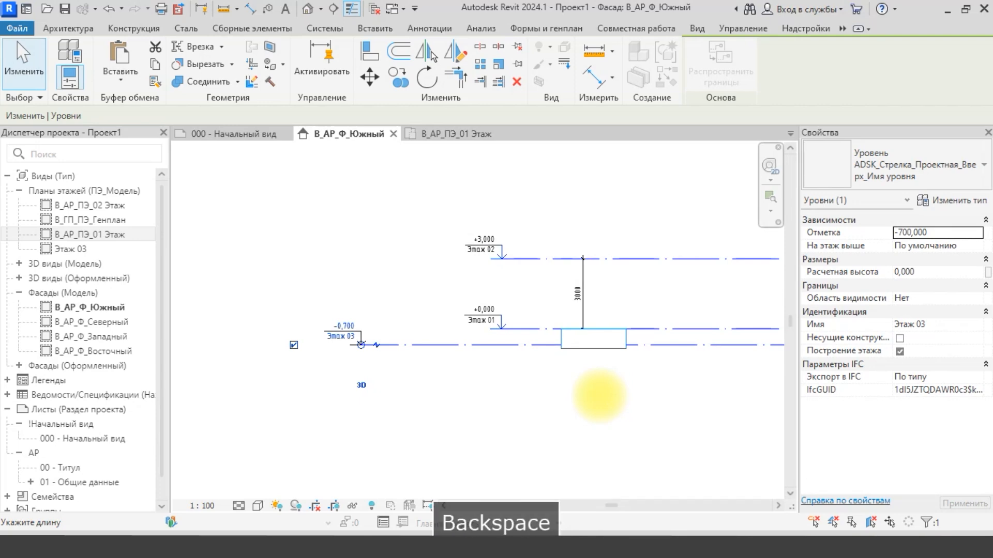
key(Down)
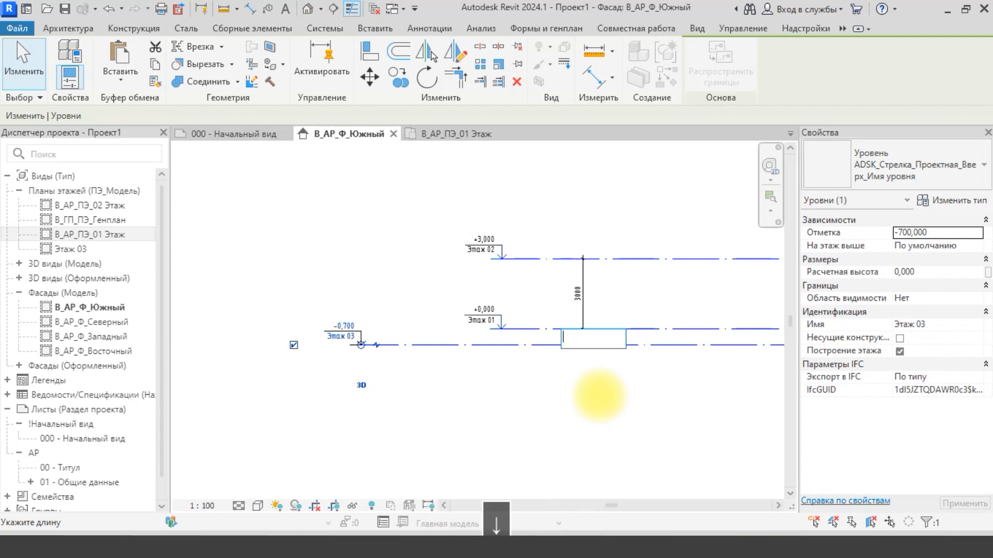
key(Num_Lock)
text(1200)
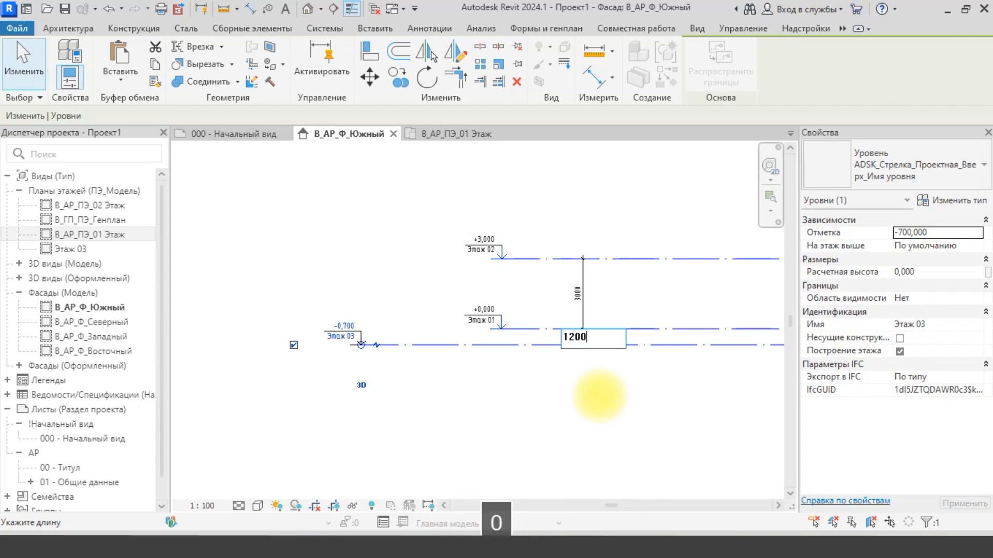
key(Return)
key(Escape)
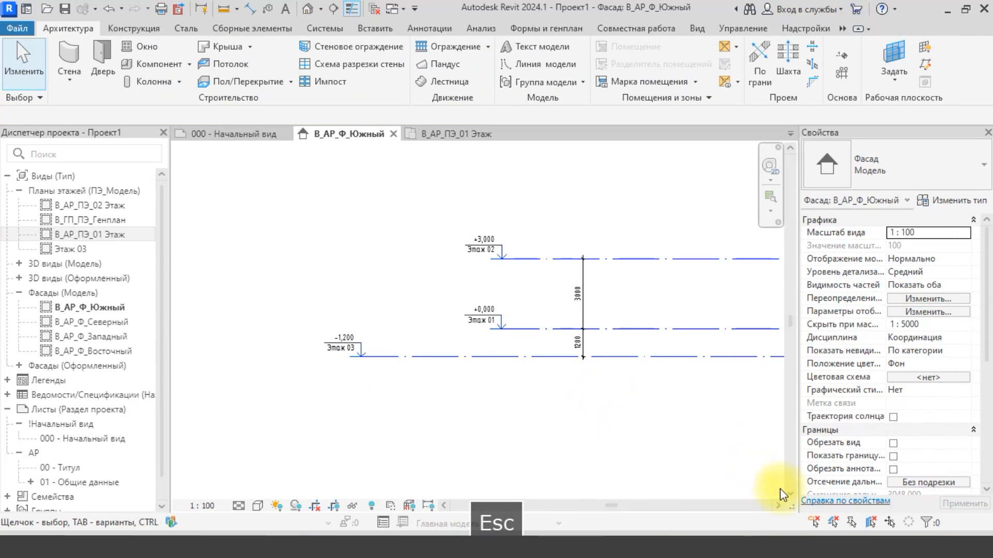
- Examine the Этаж 01, Этаж 02 and Этаж 03 level lines together with their dimension chain
middle_drag(914, 518, 635, 493)
scroll(636, 492, up, 1)
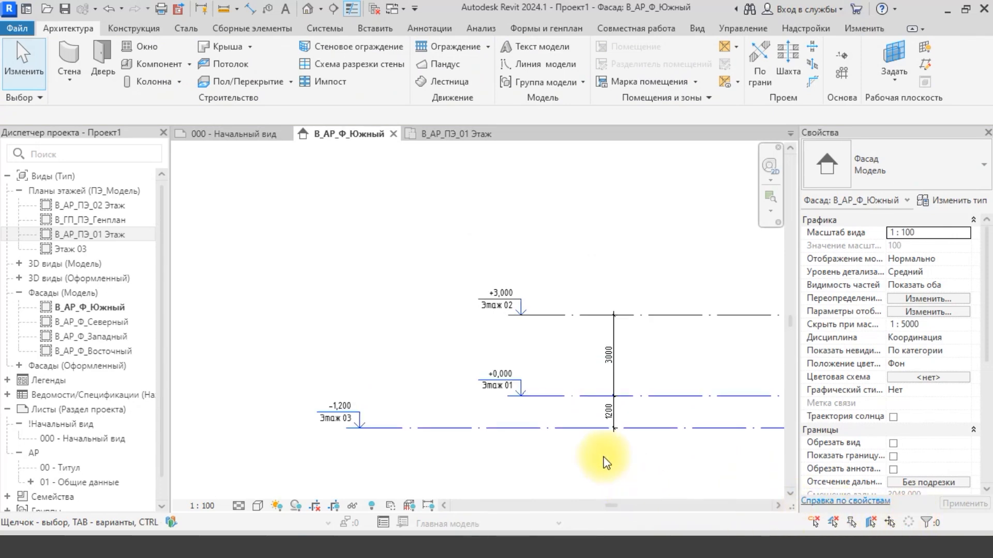
scroll(543, 454, up, 2)
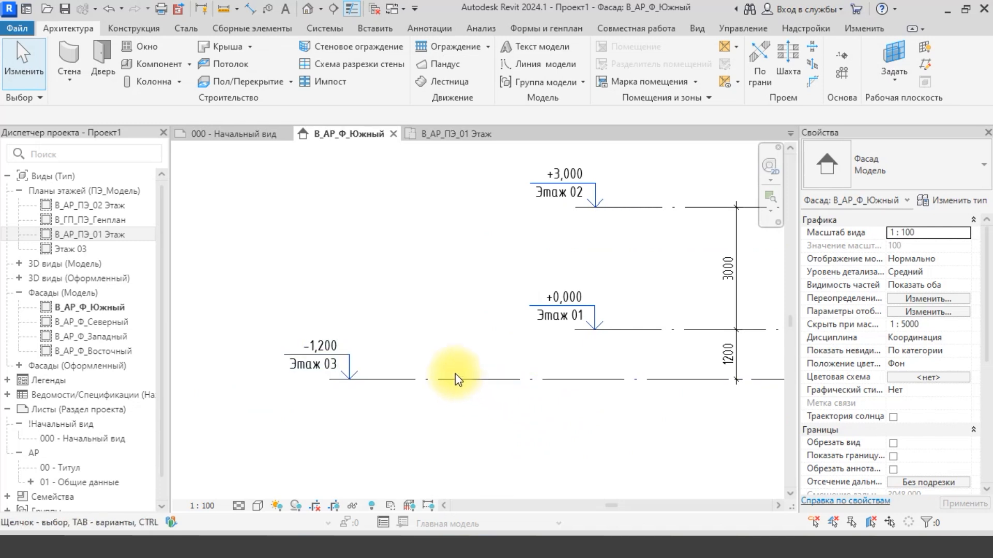
scroll(456, 373, down, 1)
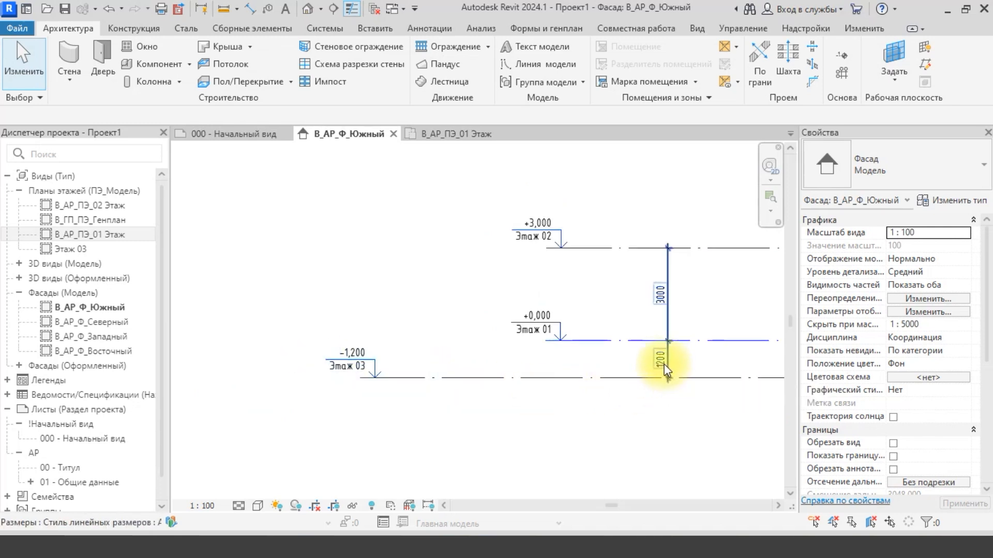
middle_drag(664, 364, 622, 366)
scroll(599, 395, down, 1)
scroll(572, 408, up, 1)
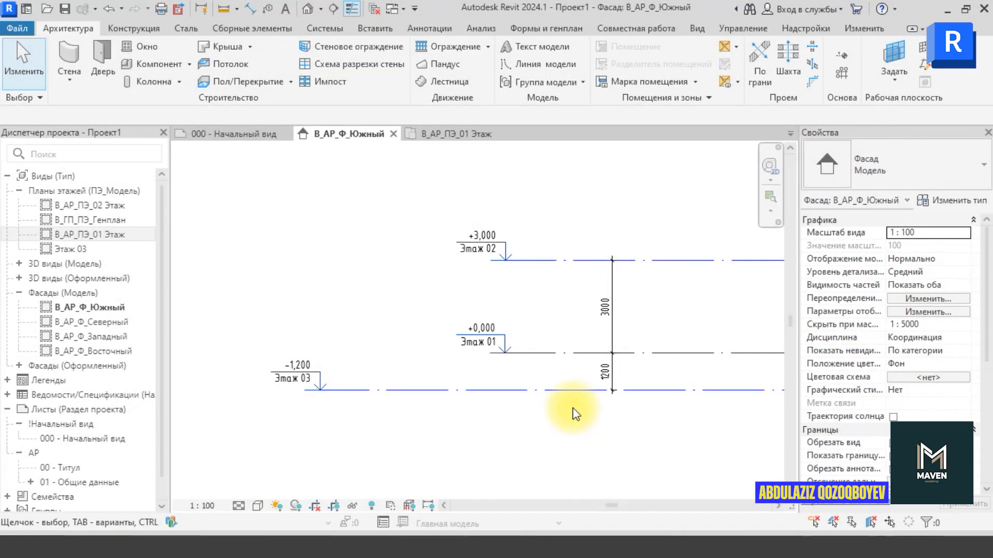
scroll(576, 414, down, 2)
middle_drag(576, 414, 562, 438)
- Select the Этаж 02 level and set its distance above Этаж 01 to 3300 mm
scroll(556, 383, up, 2)
middle_drag(557, 382, 587, 383)
click(567, 319)
middle_drag(561, 331, 616, 318)
click(542, 373)
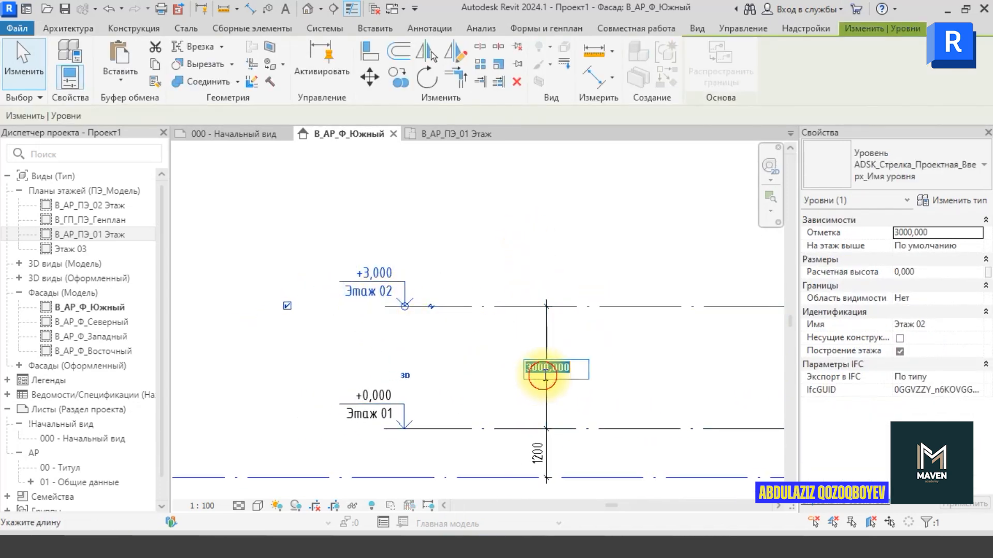
text(3300)
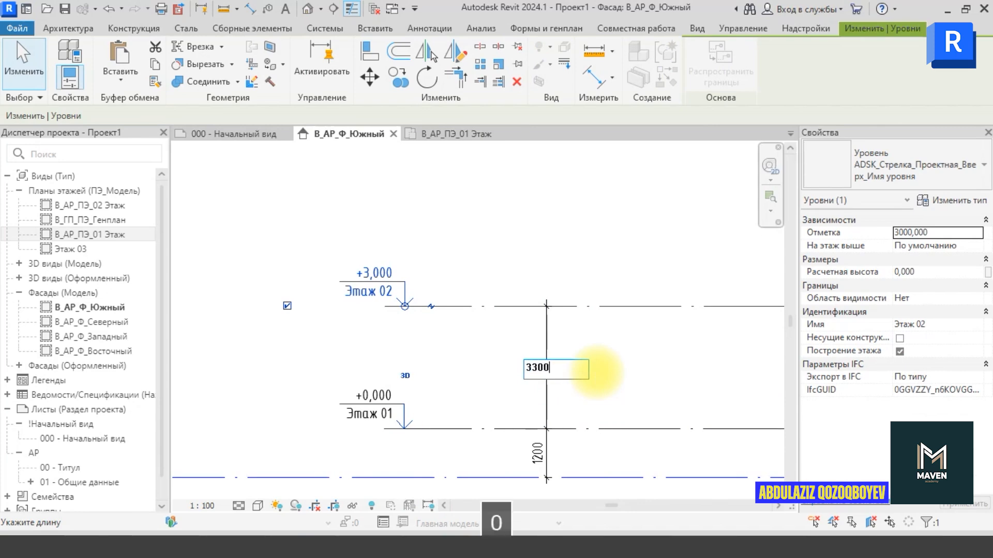
key(Return)
key(Escape)
- Draw a new level line above Этаж 02 at an elevation of about +5,100, spanning the length of the existing levels
scroll(584, 337, down, 5)
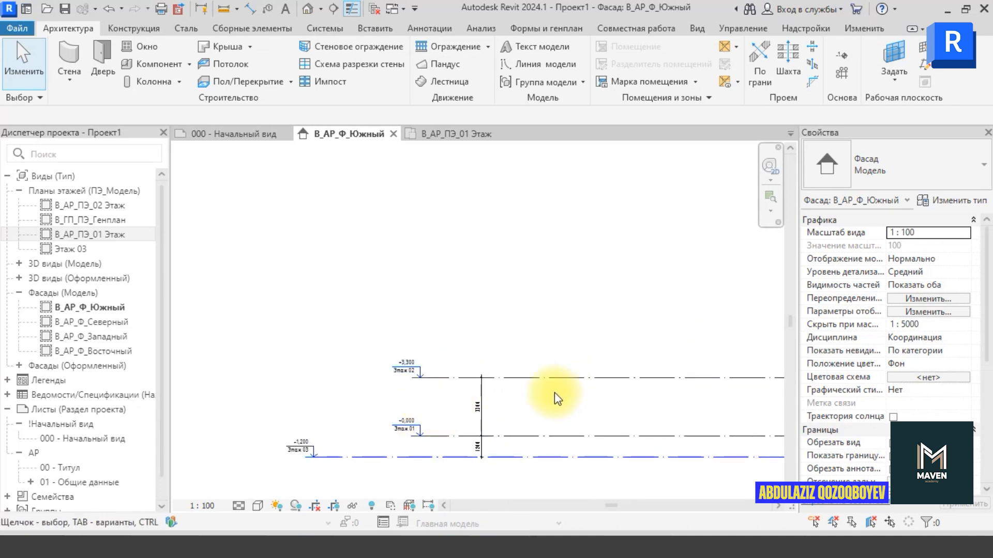
click(841, 56)
scroll(469, 339, up, 1)
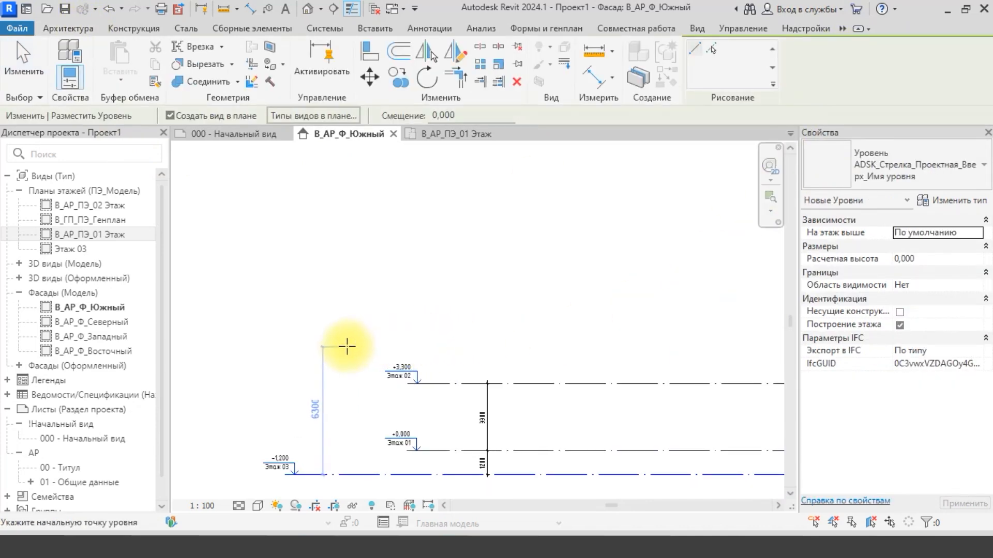
click(346, 346)
scroll(659, 342, down, 3)
scroll(678, 341, down, 1)
mouse_move(684, 342)
middle_down()
mouse_move(388, 361)
mouse_move(440, 349)
middle_up()
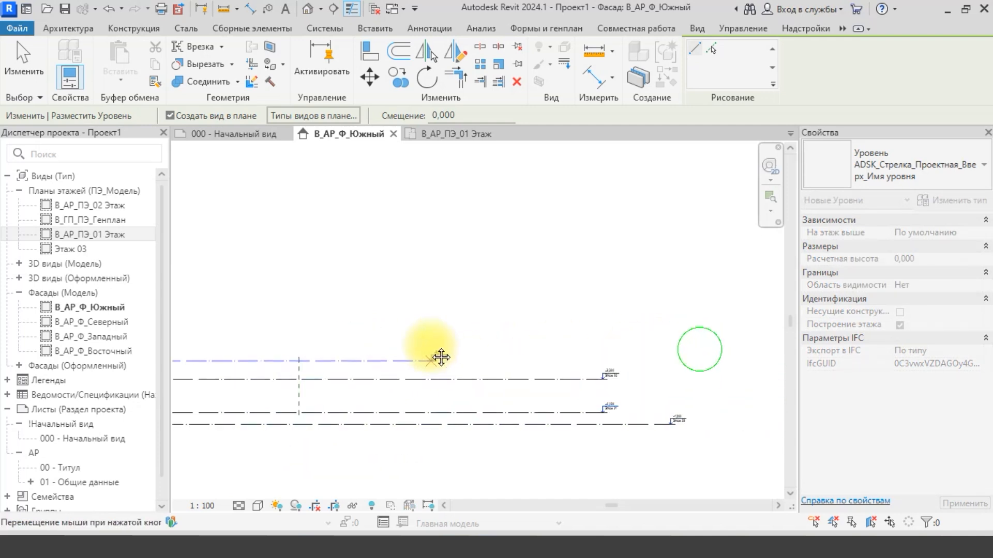
middle_drag(552, 348, 509, 354)
click(643, 339)
key(Escape)
key(Escape)
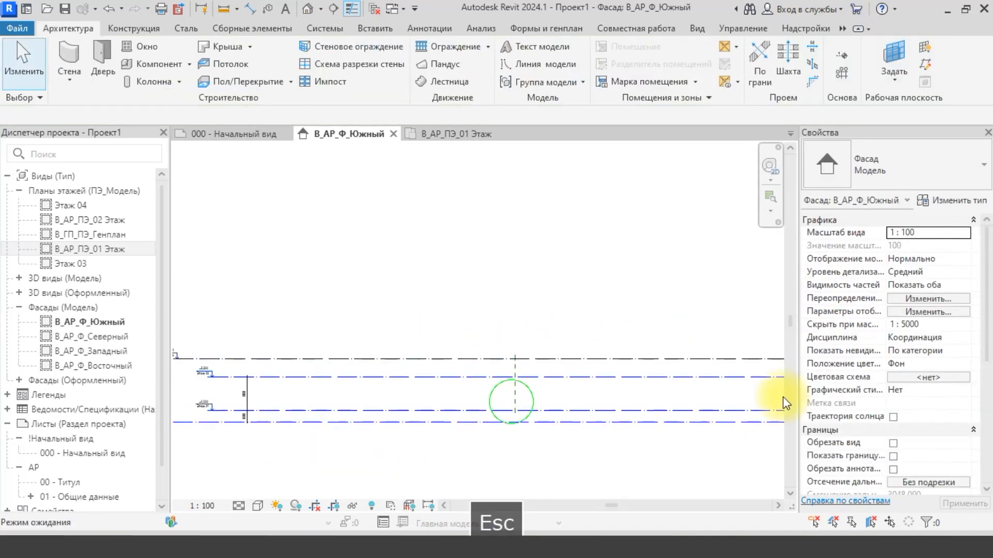
- Edit the existing dimension chain's witness lines to include the Этаж 04 level
scroll(465, 397, up, 2)
scroll(413, 398, up, 1)
click(422, 390)
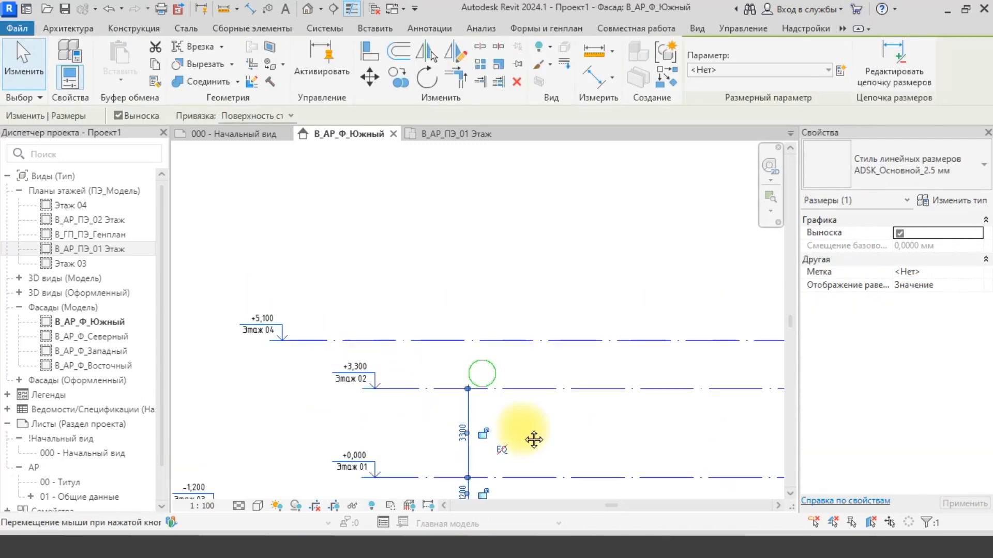
click(888, 64)
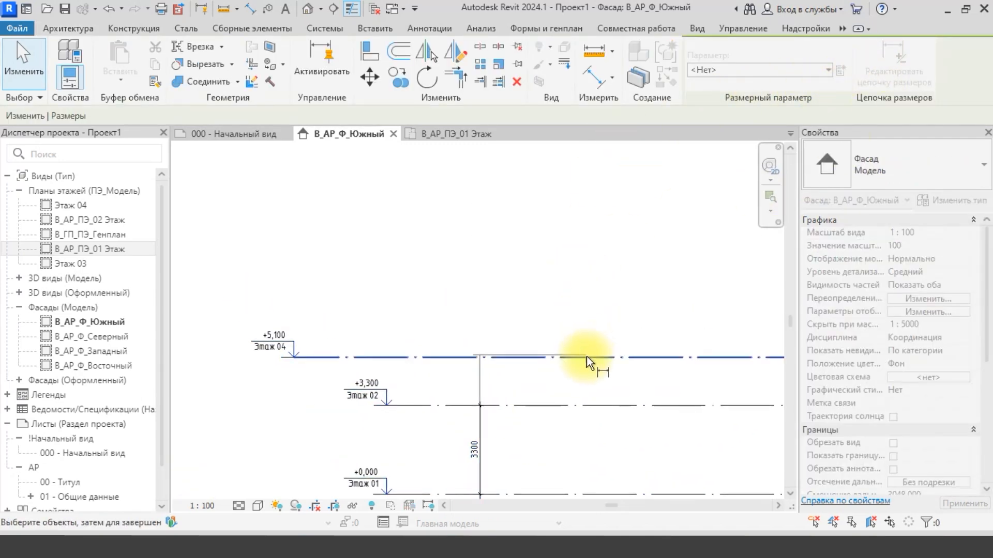
click(587, 357)
click(550, 395)
key(Escape)
scroll(641, 378, up, 3)
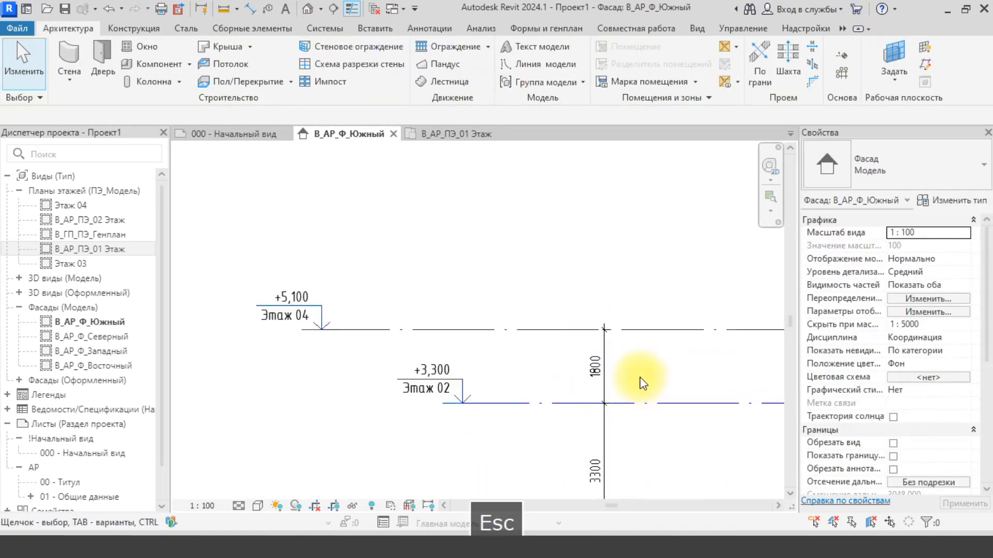
- Examine the spacing of the four levels, especially between Этаж 02 and Этаж 04
scroll(631, 338, down, 4)
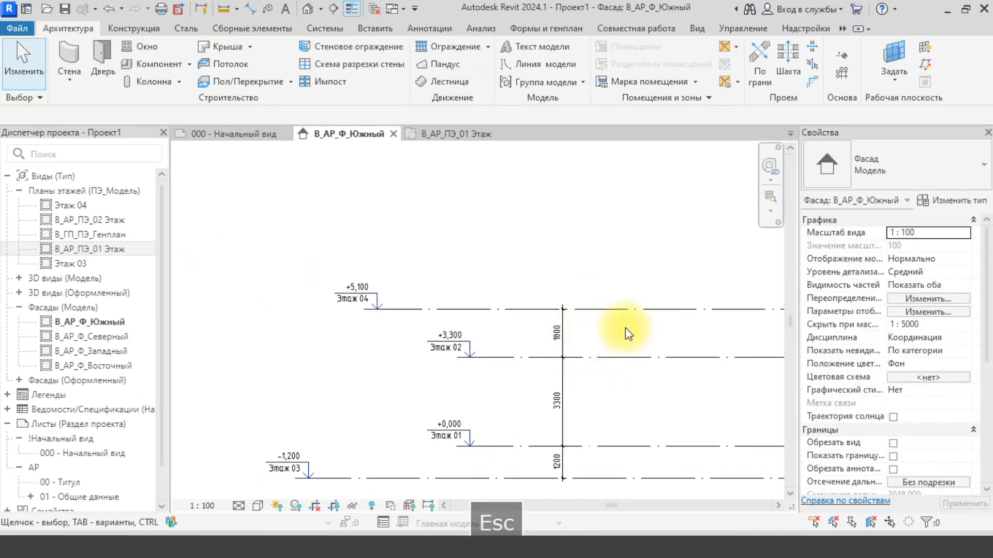
scroll(487, 304, up, 4)
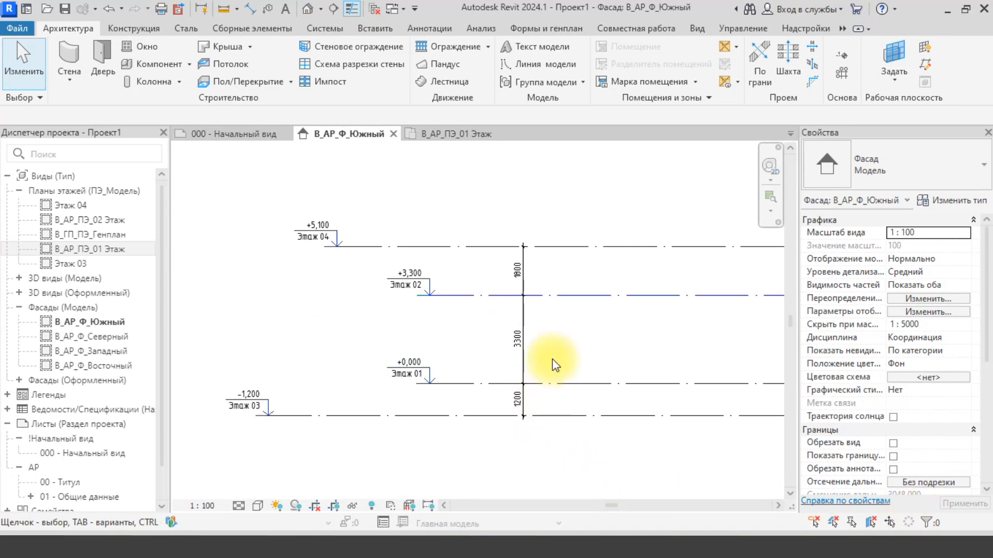
scroll(554, 365, up, 3)
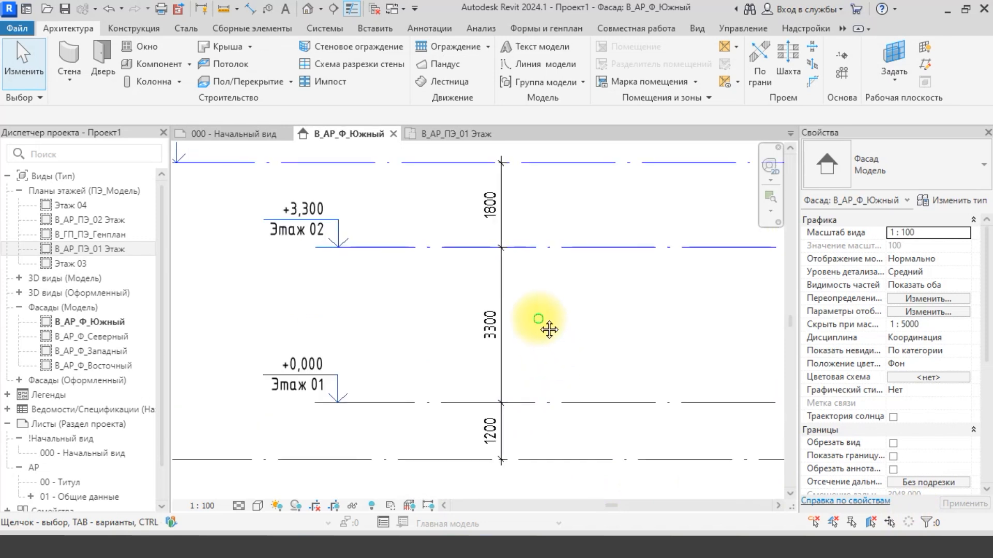
middle_drag(575, 371, 634, 385)
scroll(637, 377, up, 2)
middle_drag(510, 367, 572, 373)
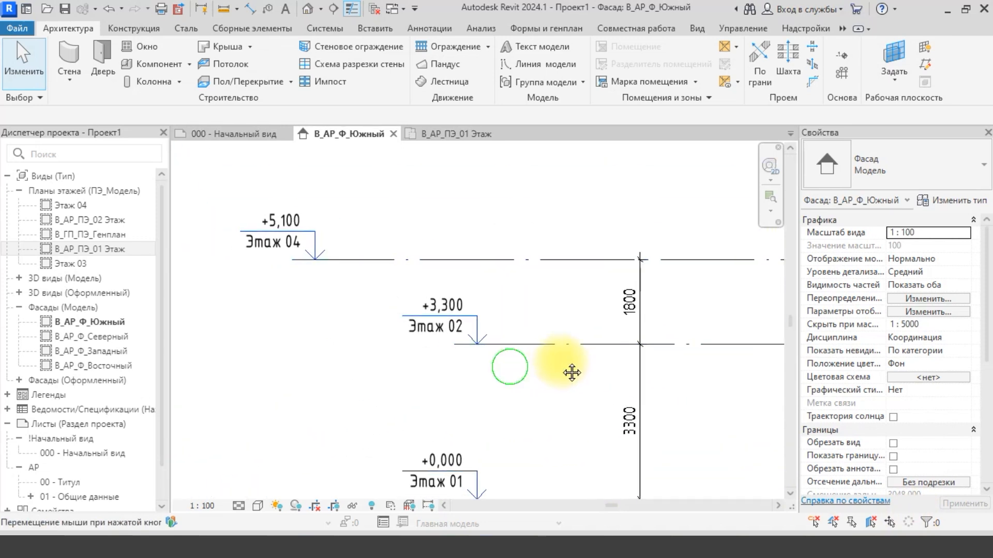
click(541, 344)
click(549, 369)
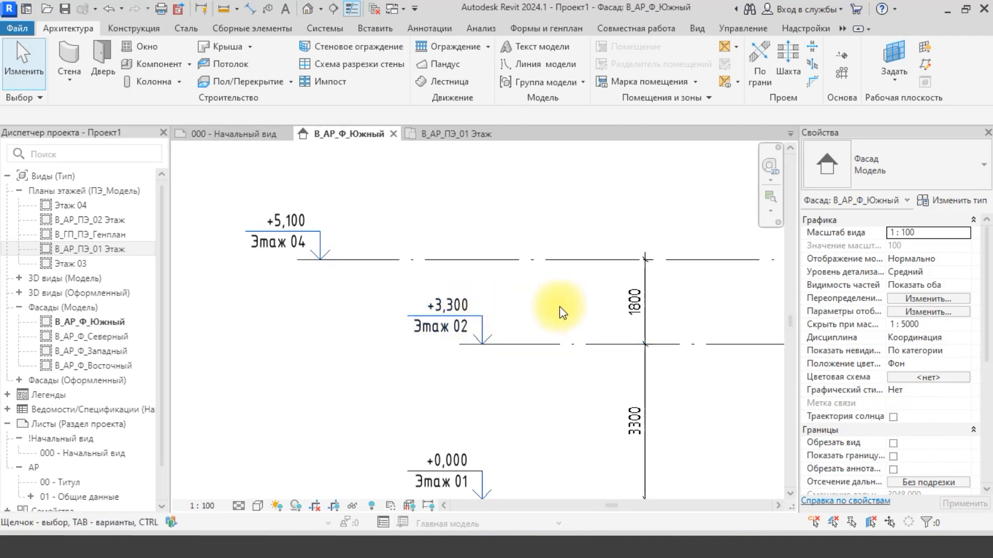
middle_drag(549, 306, 538, 313)
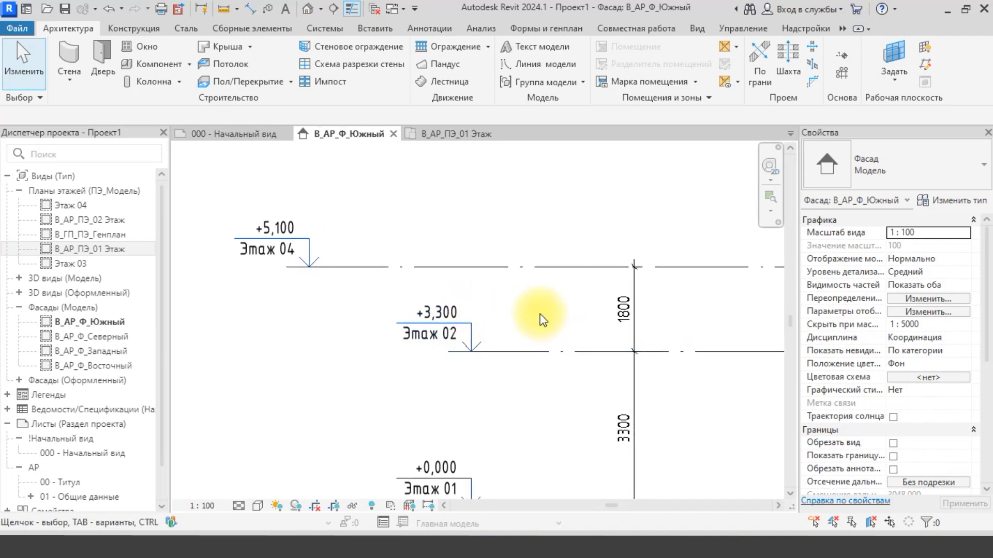
- Select the Этаж 04 level and set its distance above Этаж 02 to 300 mm
click(259, 258)
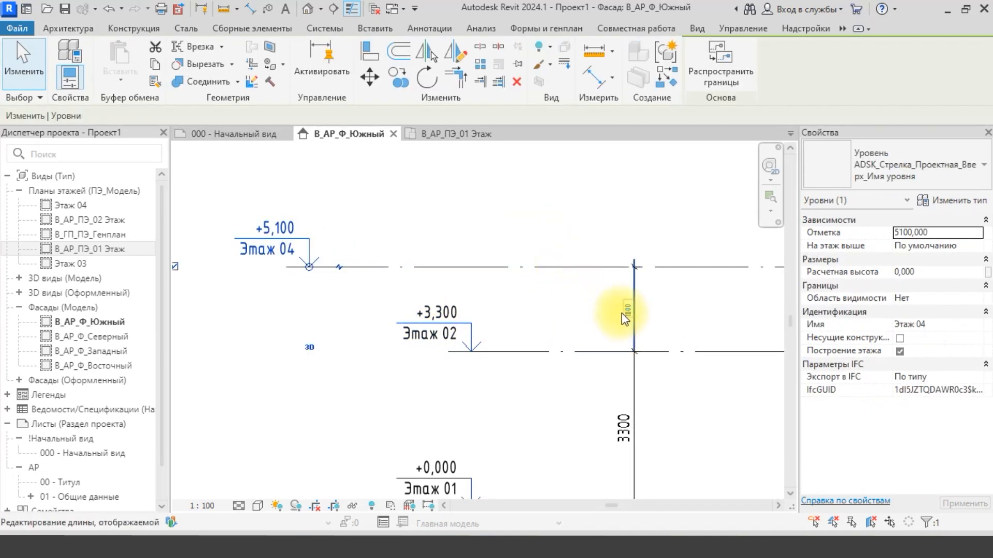
click(625, 311)
text(.33)
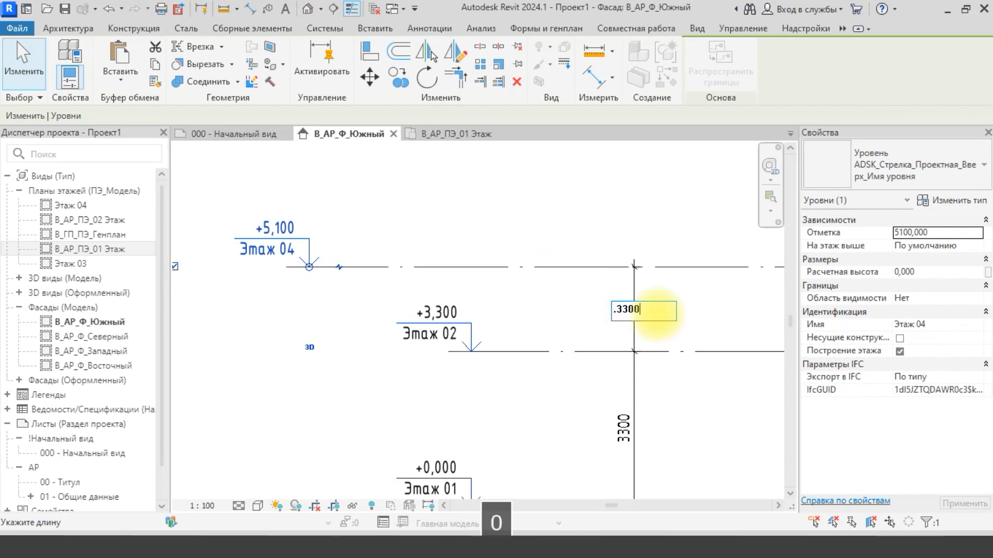
text(00)
key(BackSpace)
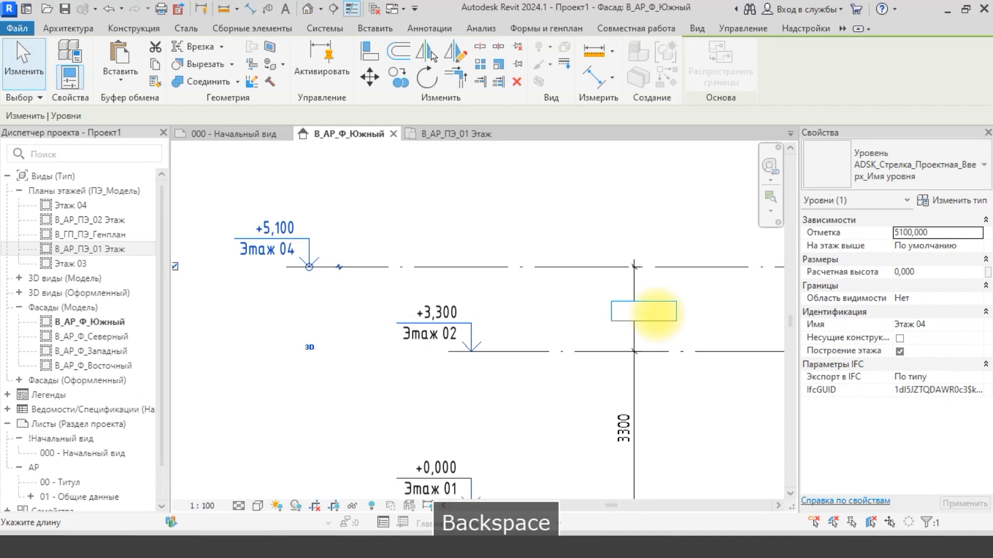
text(300)
click(642, 191)
key(Escape)
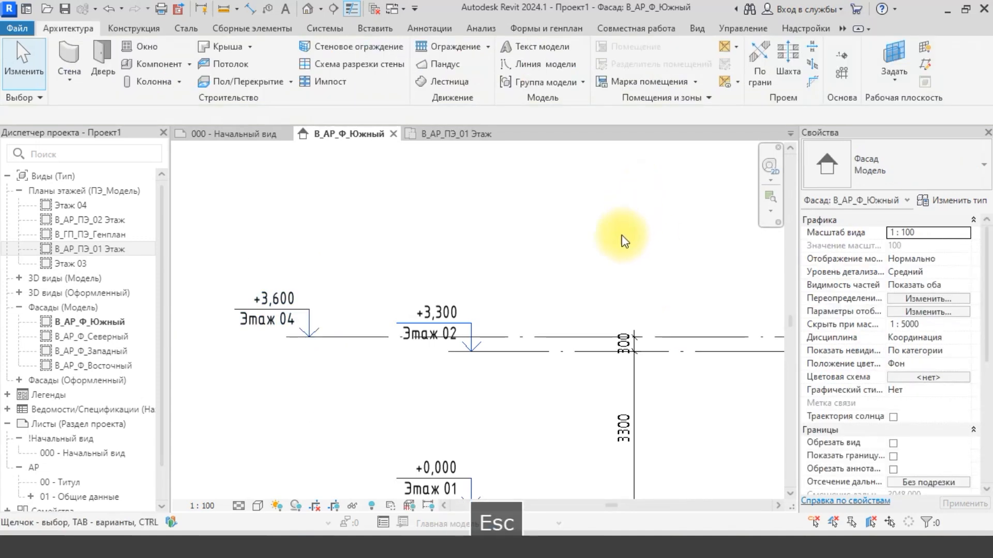
- Rename the Этаж 04 level as Этаж 2 and rename its corresponding views as well
middle_drag(574, 348, 604, 312)
click(398, 303)
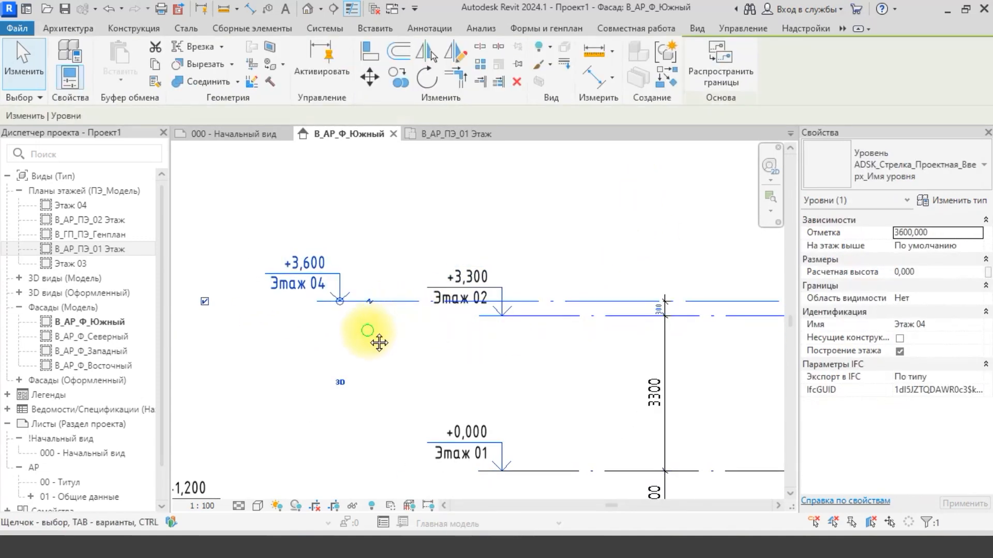
middle_drag(340, 304, 377, 310)
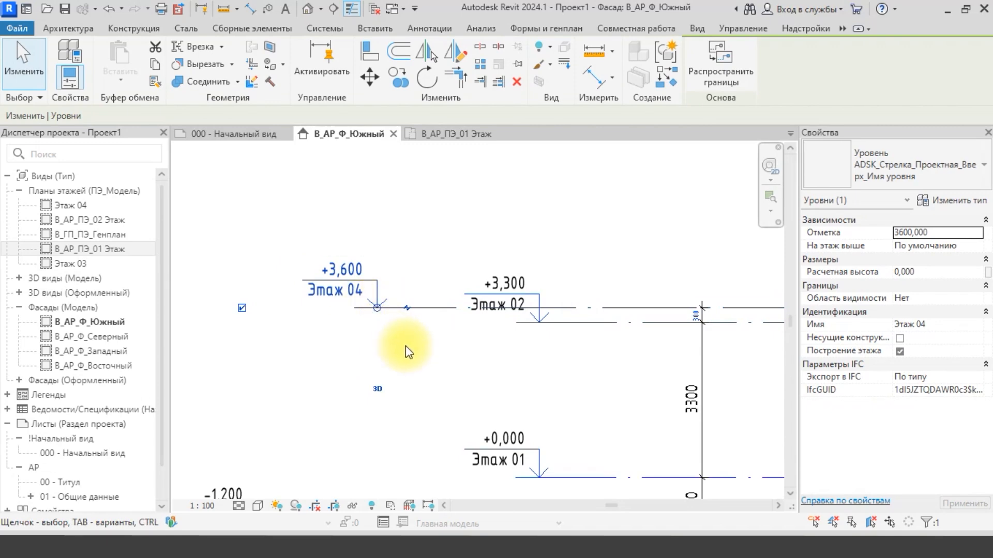
scroll(409, 349, down, 2)
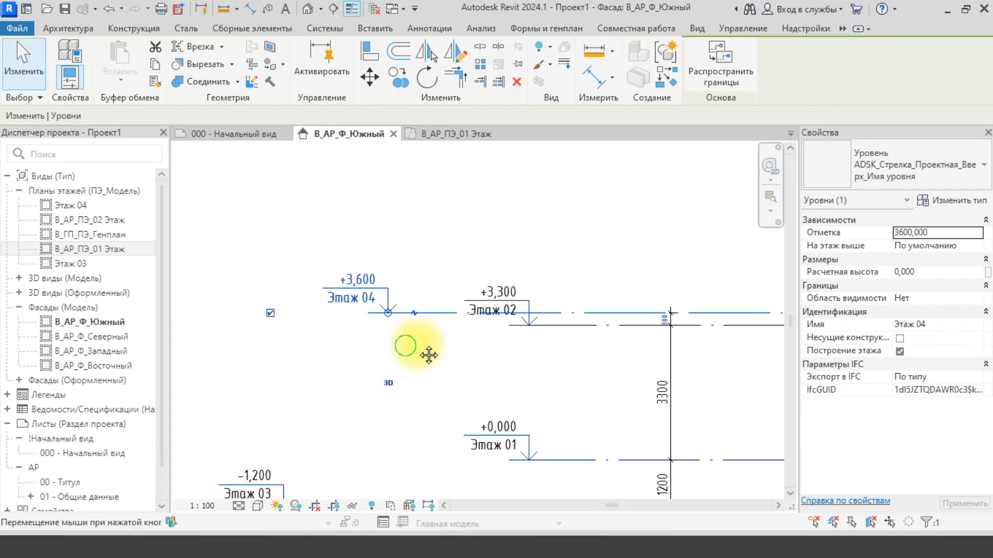
scroll(403, 321, up, 4)
click(385, 293)
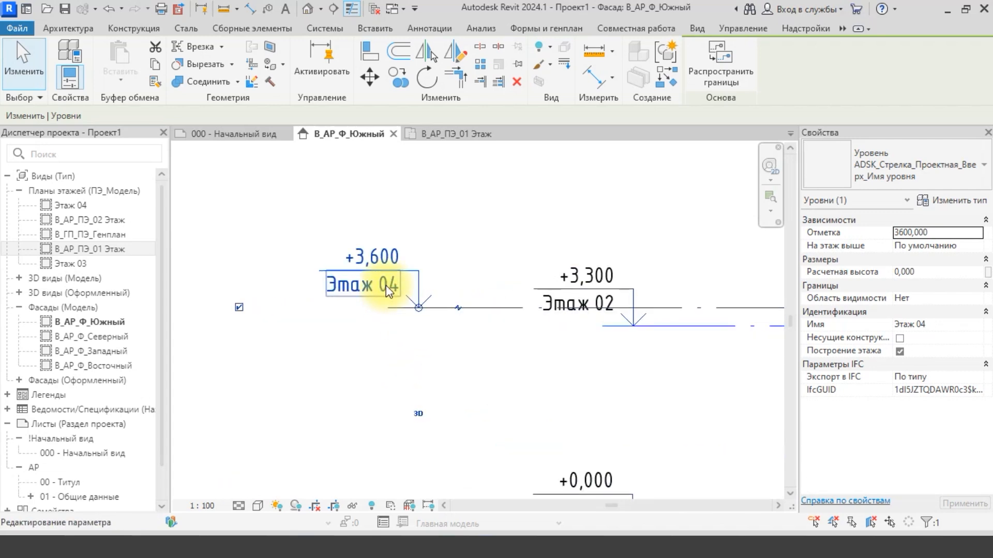
click(386, 291)
key(Right)
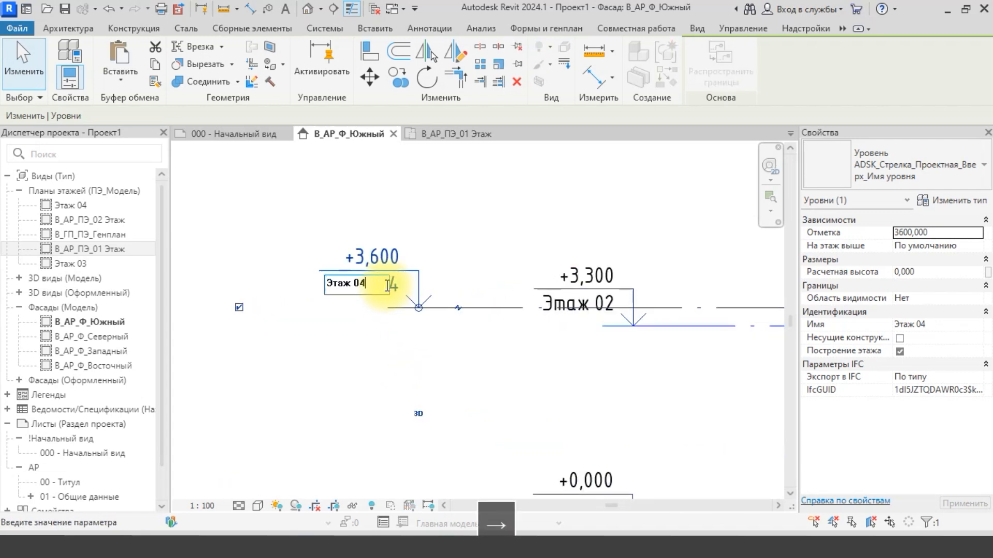
key(BackSpace)
key(BackSpace)
text(2)
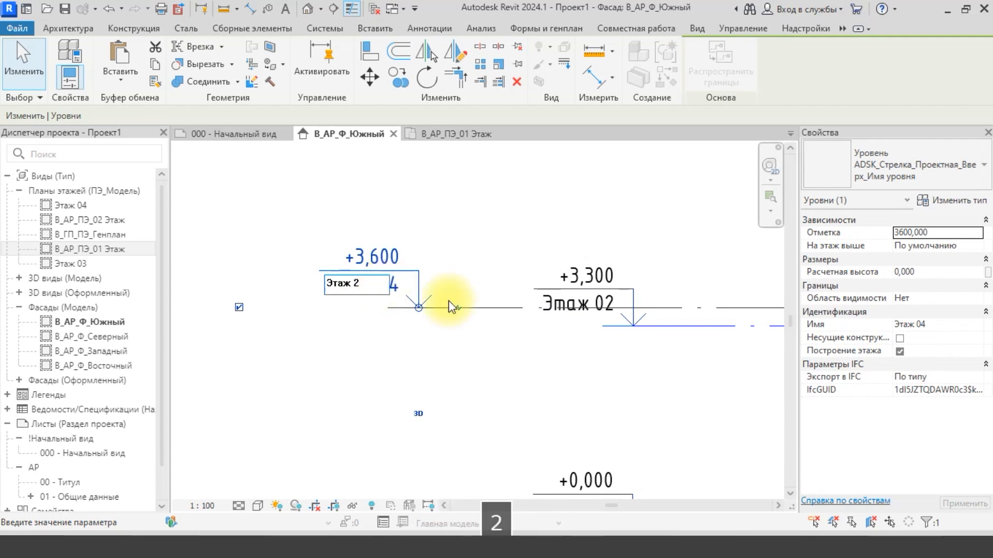
click(468, 254)
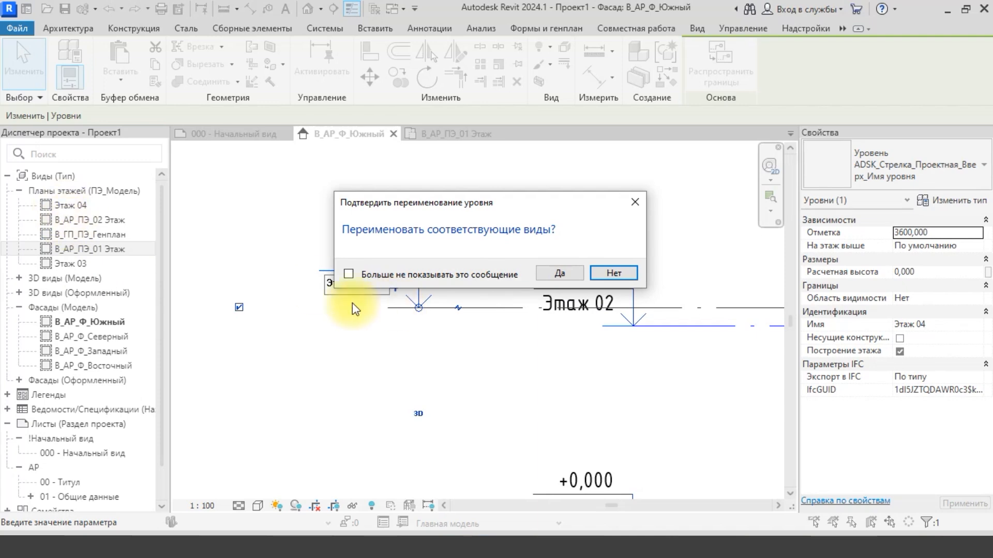
click(558, 274)
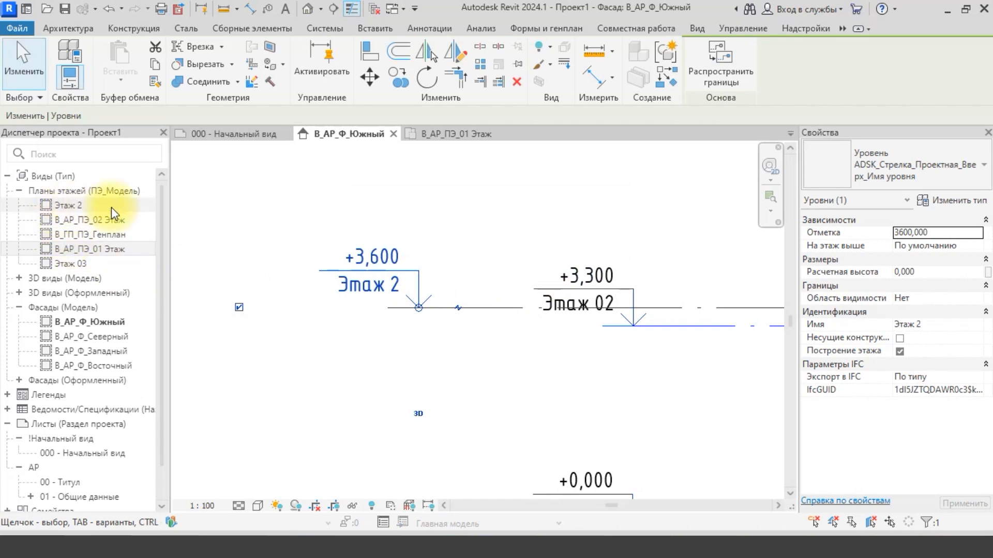
click(505, 387)
- Examine the elevation marks and dimensioned spacing of the four levels from Этаж 03 up to Этаж 2
scroll(505, 380, down, 2)
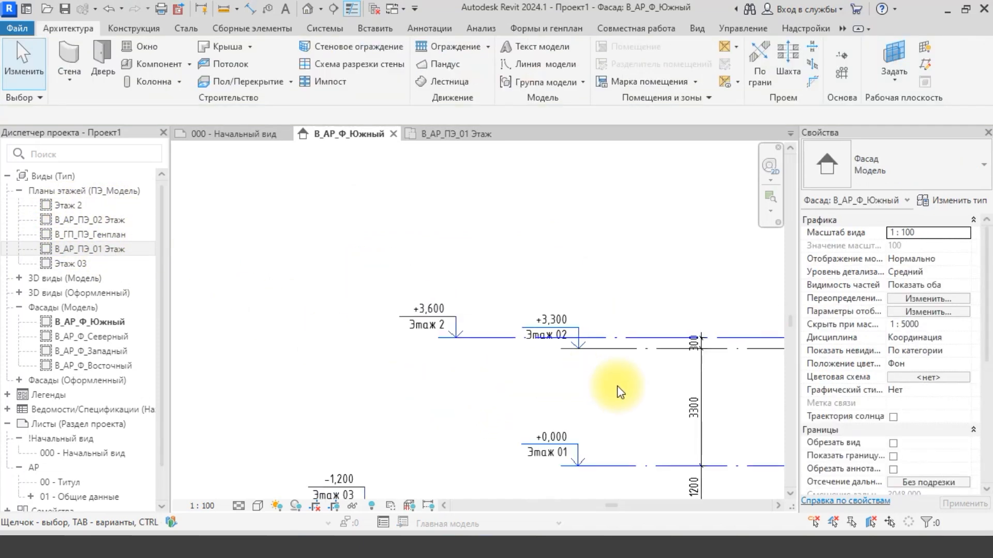
scroll(567, 340, down, 1)
middle_drag(457, 323, 491, 272)
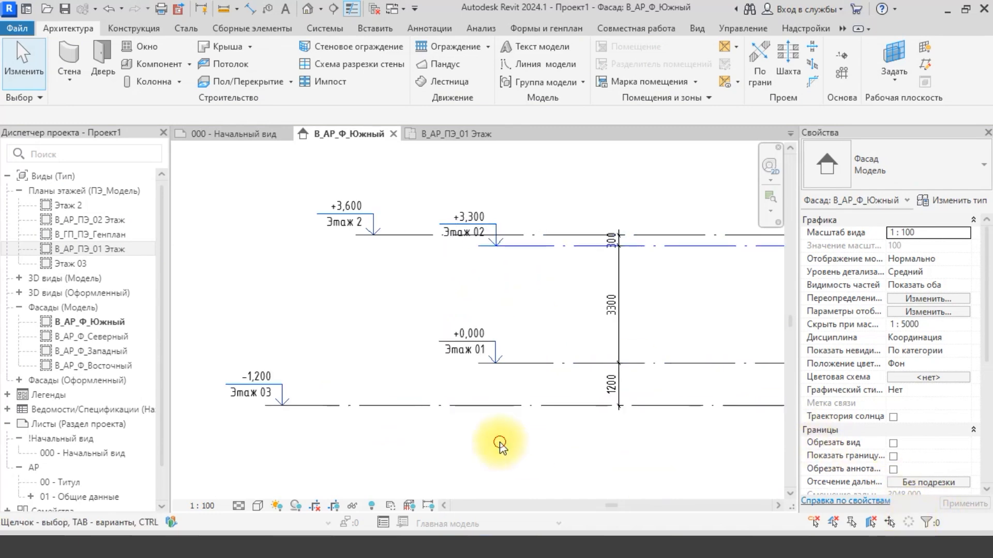
scroll(517, 418, down, 2)
scroll(526, 312, up, 2)
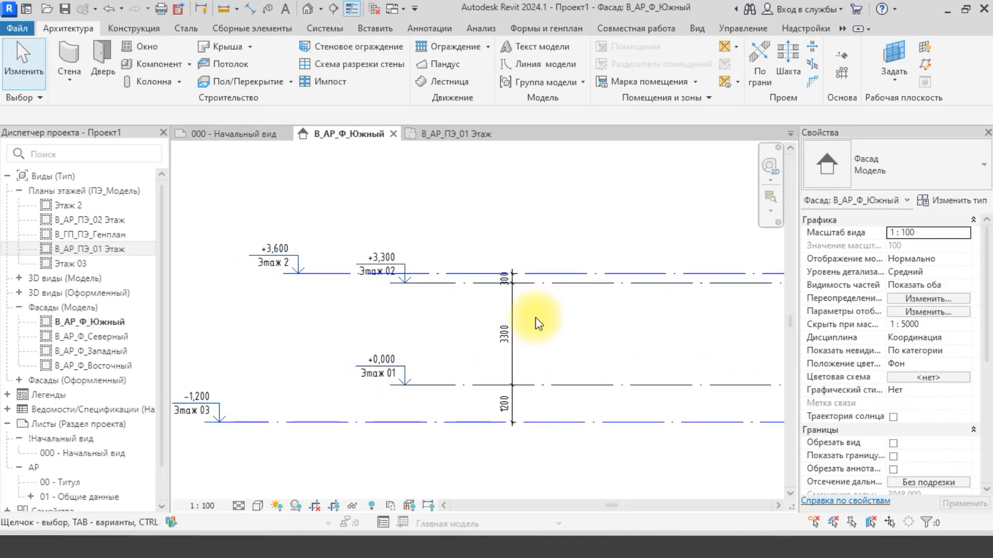
scroll(540, 323, down, 2)
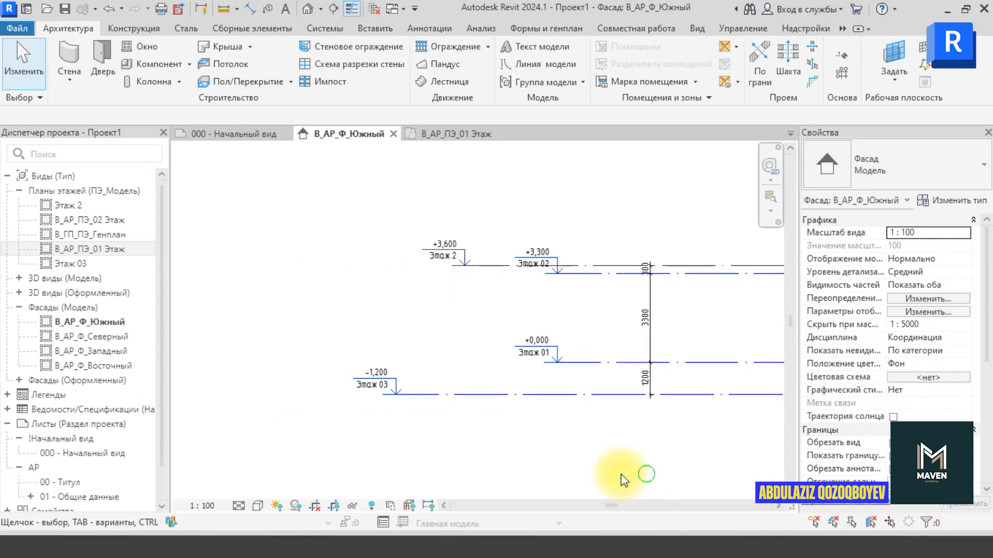
scroll(598, 492, up, 2)
middle_drag(462, 451, 536, 421)
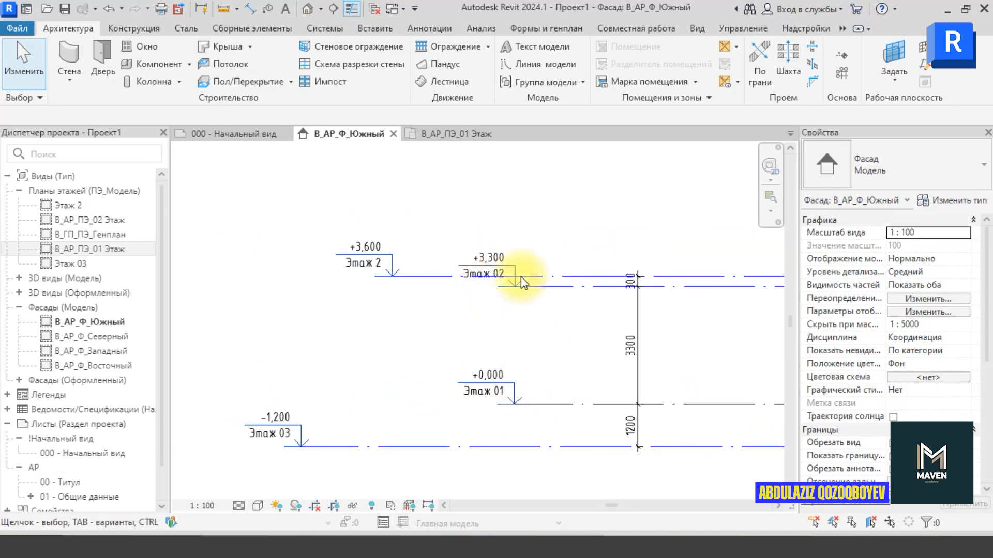
middle_drag(505, 381, 539, 361)
scroll(486, 395, up, 1)
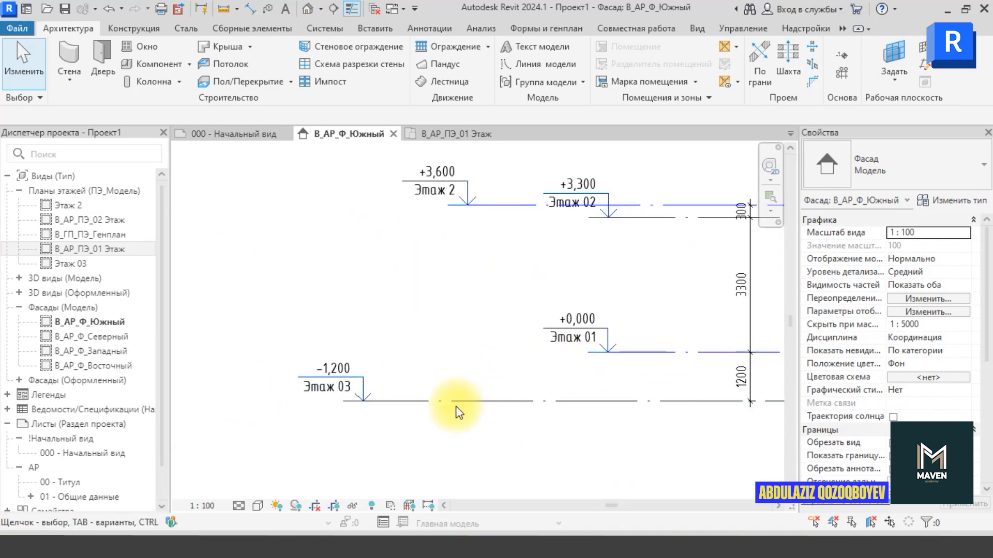
- Rename the Этаж 03 level at −1,200 as yer, including its corresponding views
click(457, 401)
click(350, 395)
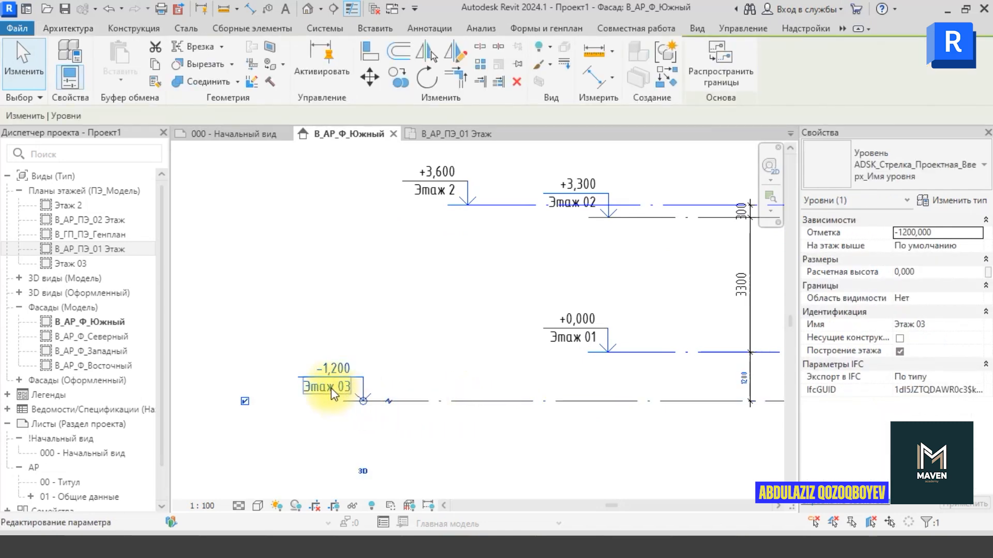
scroll(442, 419, up, 3)
click(441, 419)
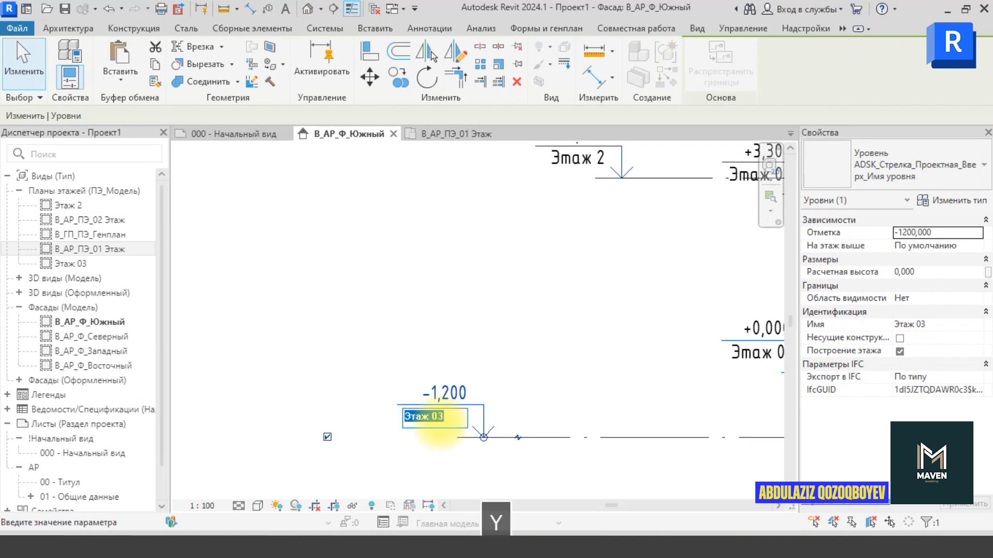
text(yer)
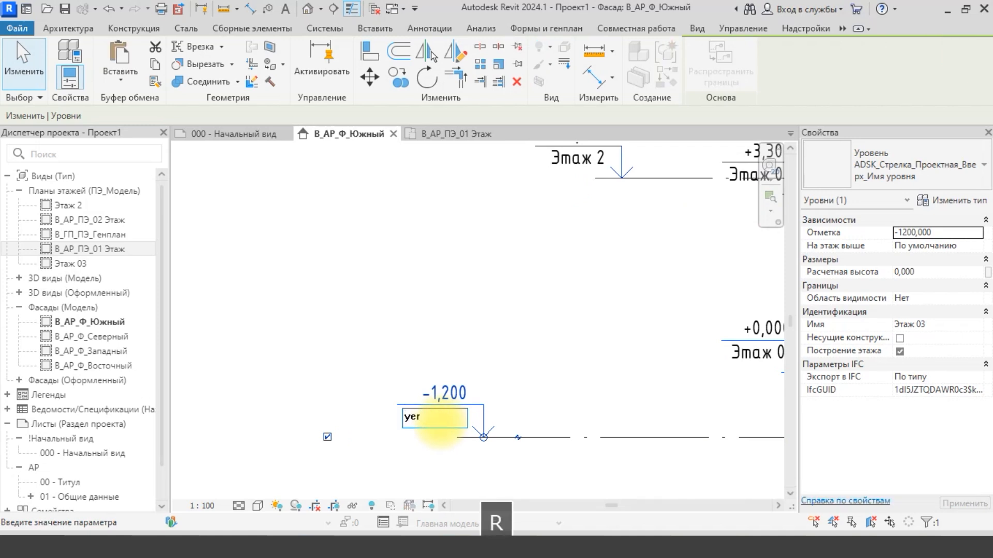
click(537, 332)
click(555, 274)
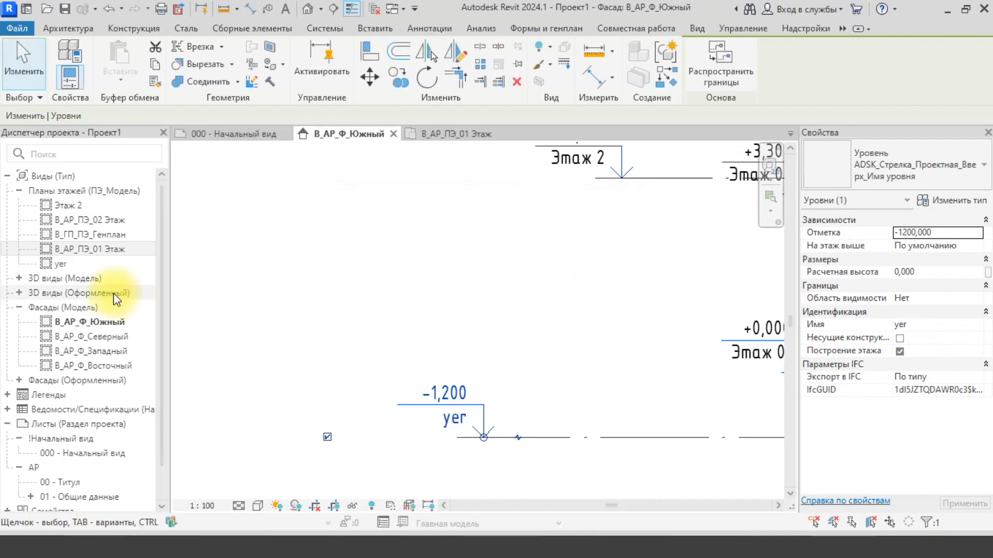
click(288, 288)
- Draw a new level line below the yer level at an elevation of about −4,300, spanning the length of the existing levels
scroll(505, 332, down, 3)
middle_drag(506, 333, 378, 384)
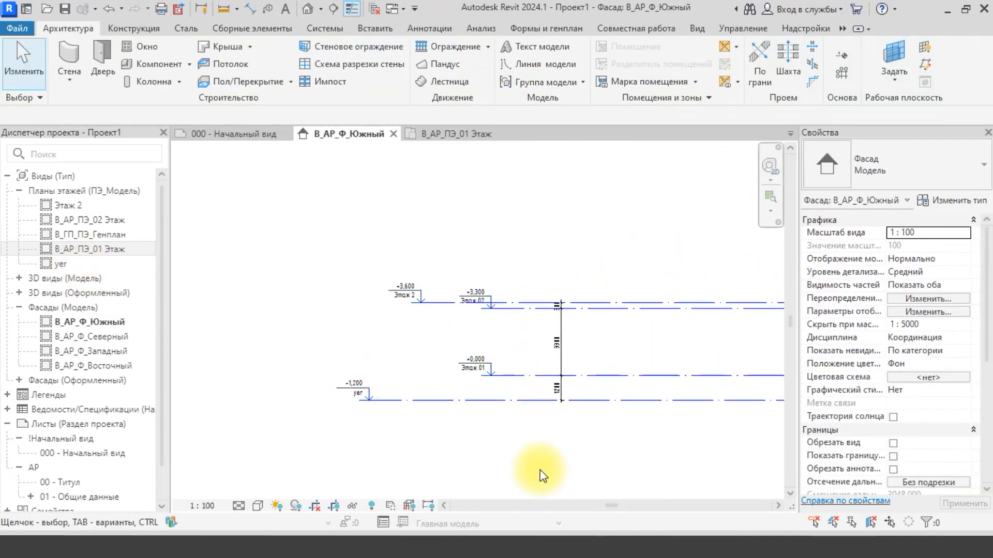
scroll(540, 469, down, 1)
middle_drag(540, 470, 471, 418)
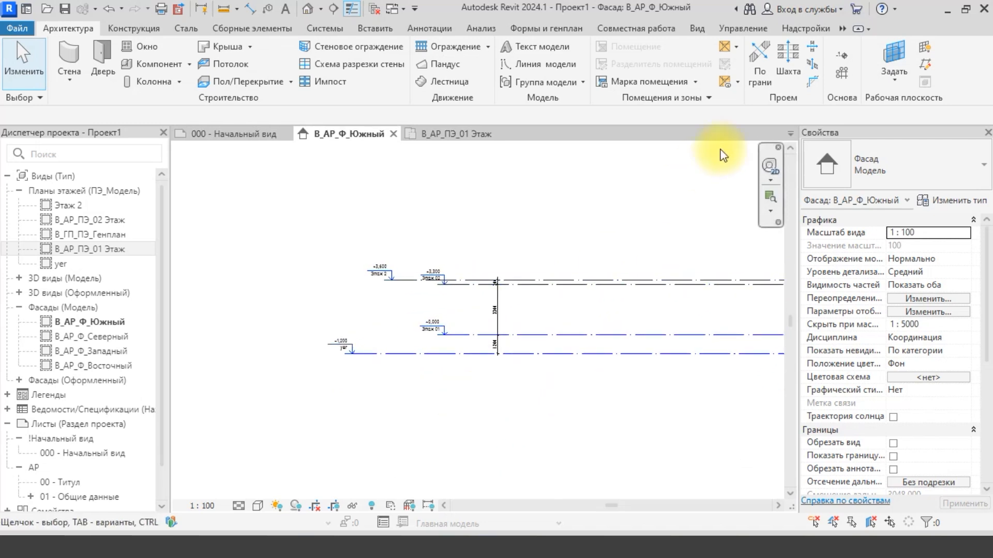
click(839, 59)
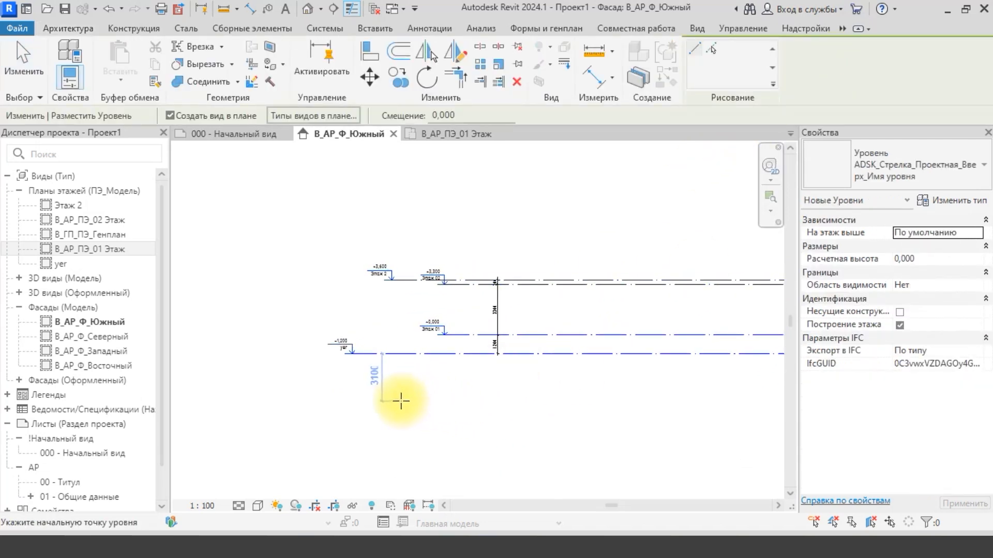
scroll(604, 381, down, 2)
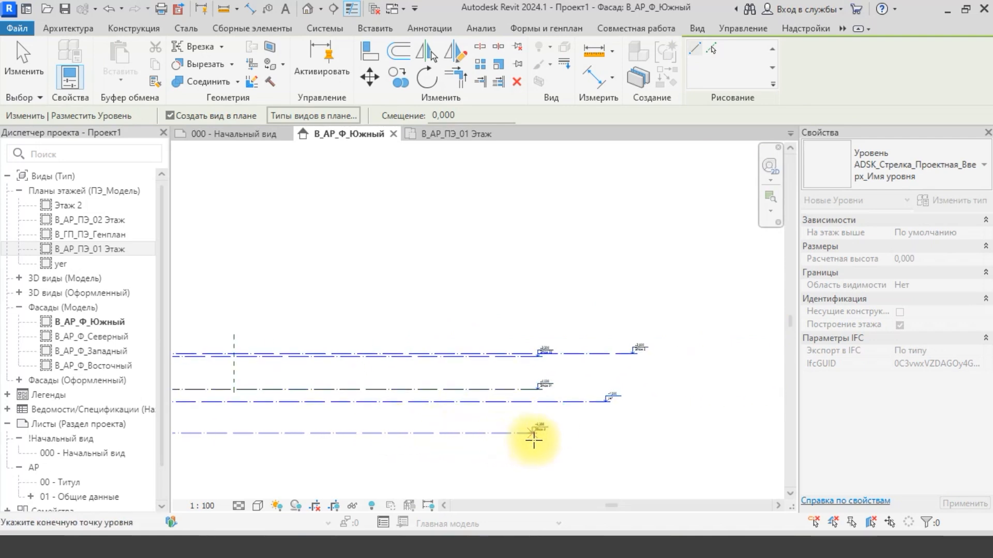
click(535, 437)
key(Escape)
scroll(410, 392, up, 5)
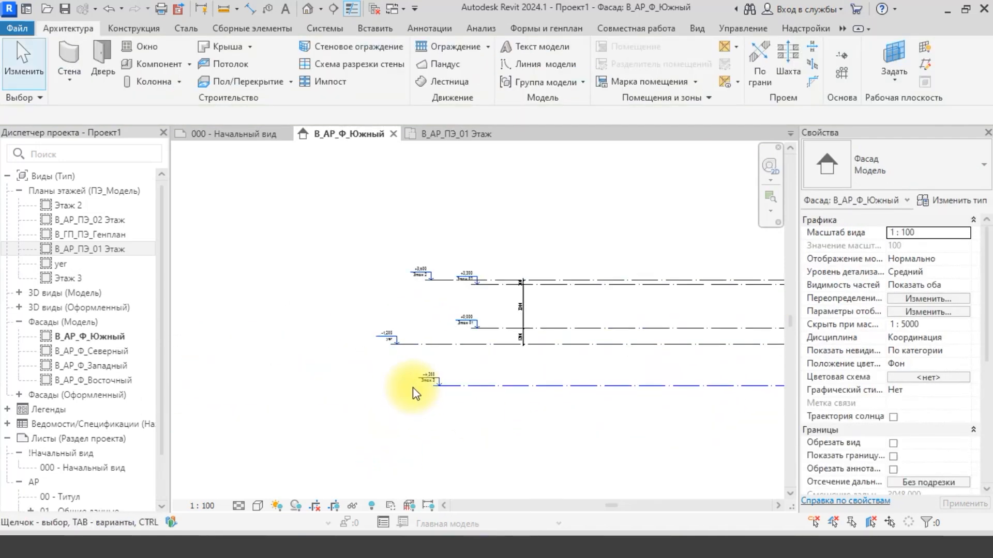
click(554, 356)
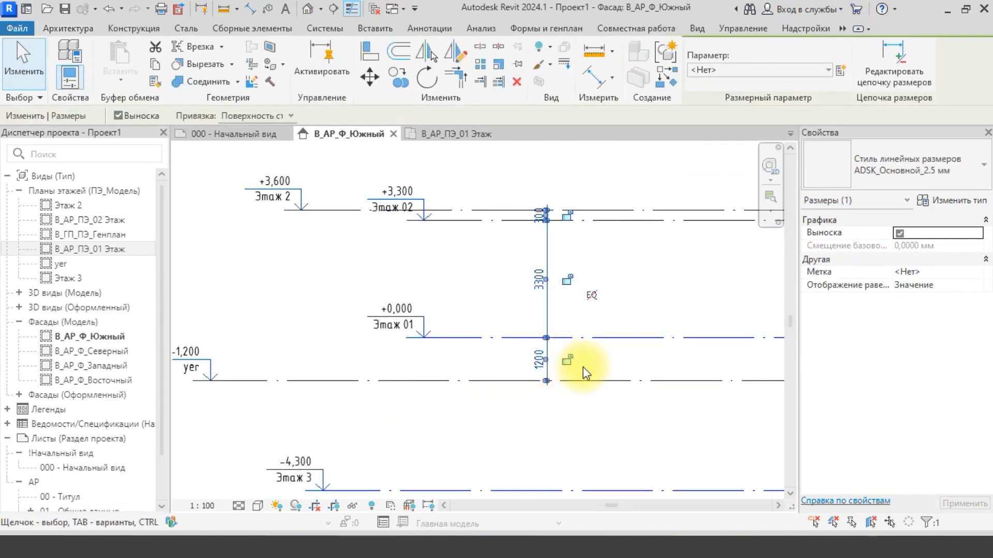
key(Escape)
key(d)
key(u)
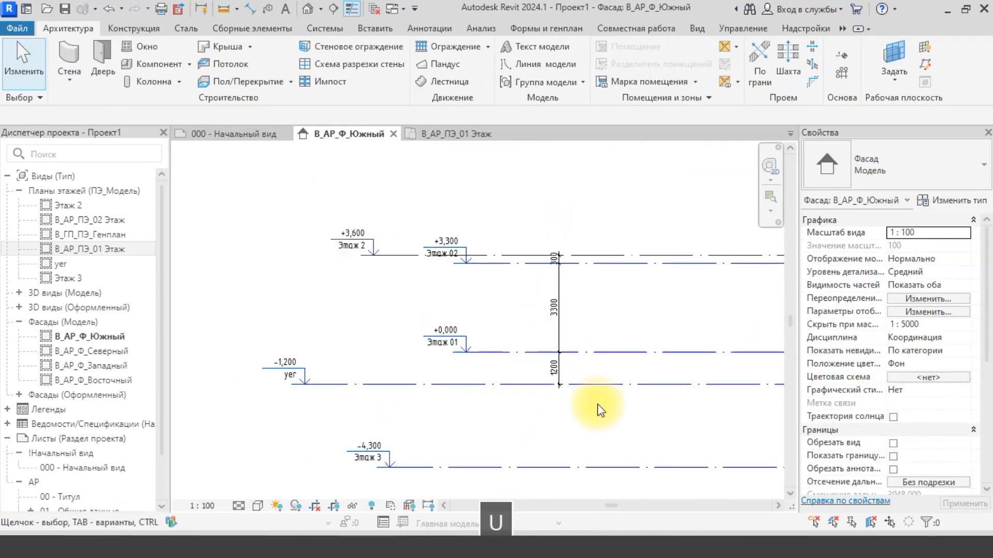
scroll(542, 332, down, 2)
key(Escape)
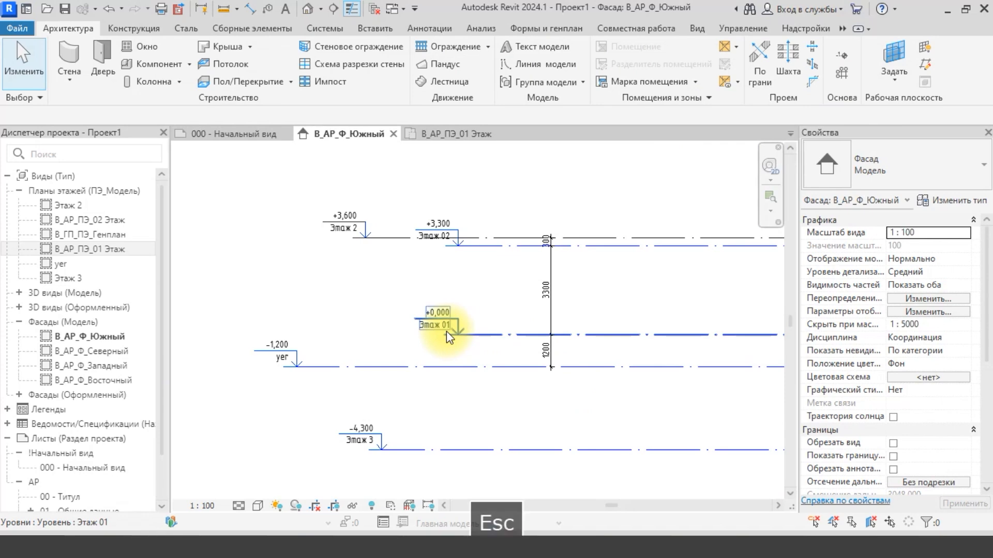
- Add an aligned dimension between the lowest level, Этаж 3, and Этаж 01, beside the existing dimension chain
key(d)
key(i)
click(600, 449)
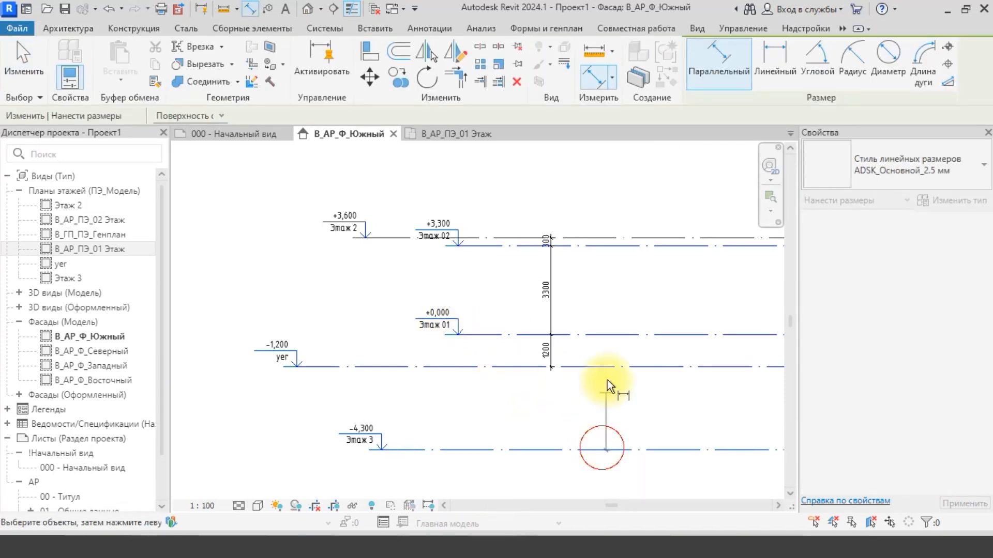
click(608, 335)
click(603, 345)
key(Escape)
key(Escape)
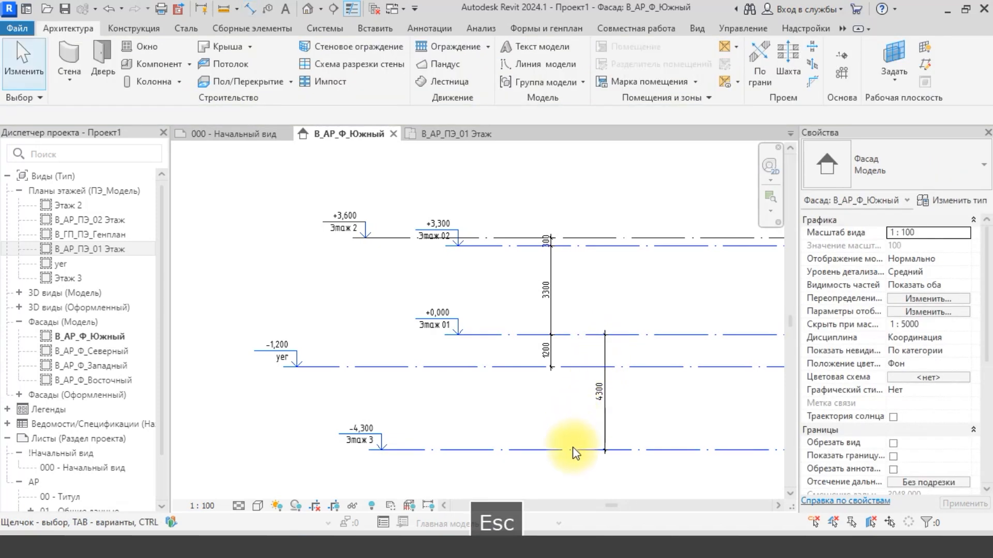
- Select the Этаж 3 level and set its distance below Этаж 01 to 3000 mm
click(572, 450)
click(600, 392)
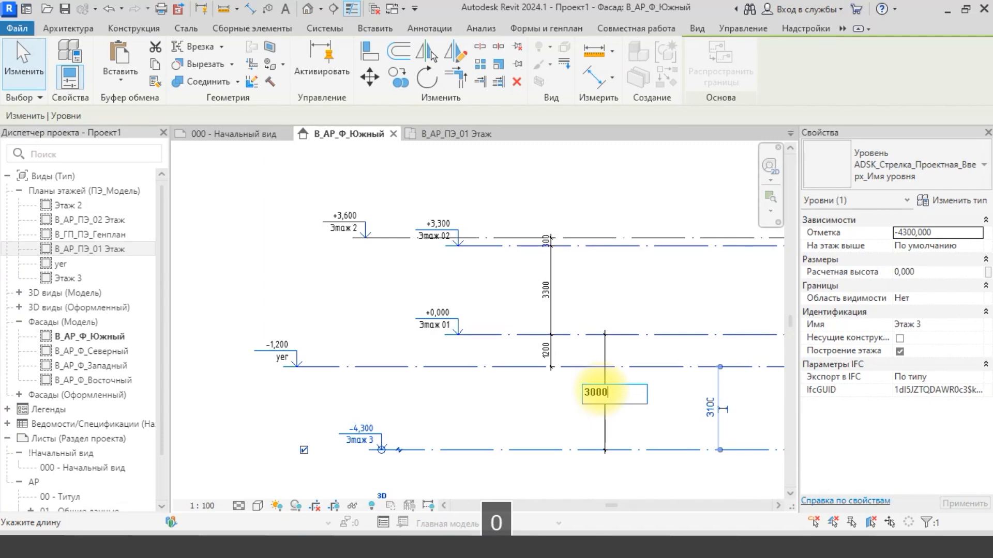
text(3000)
key(Return)
key(Escape)
- Rename the Этаж 3 level as Padval and rename its corresponding views as well
scroll(354, 398, up, 3)
click(342, 413)
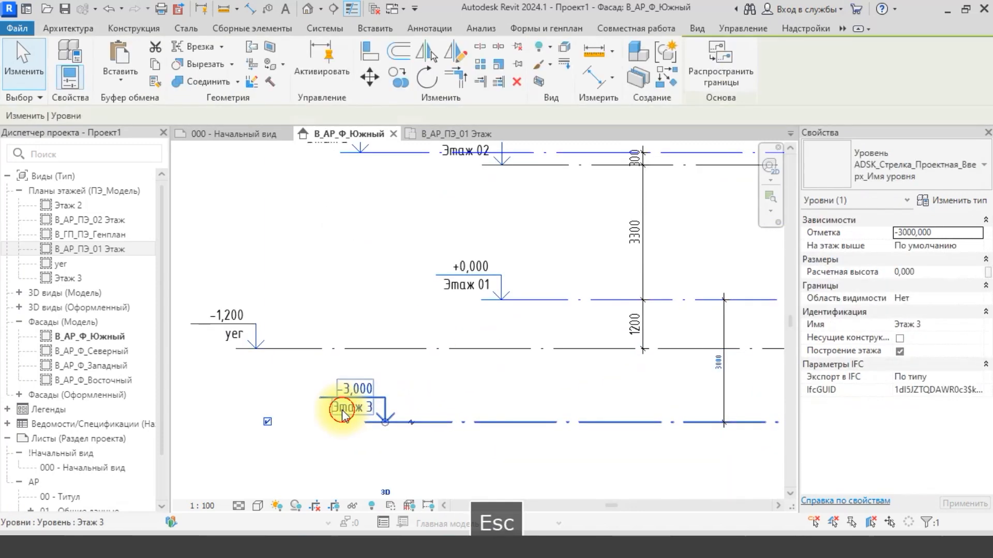
click(342, 412)
text(Padval)
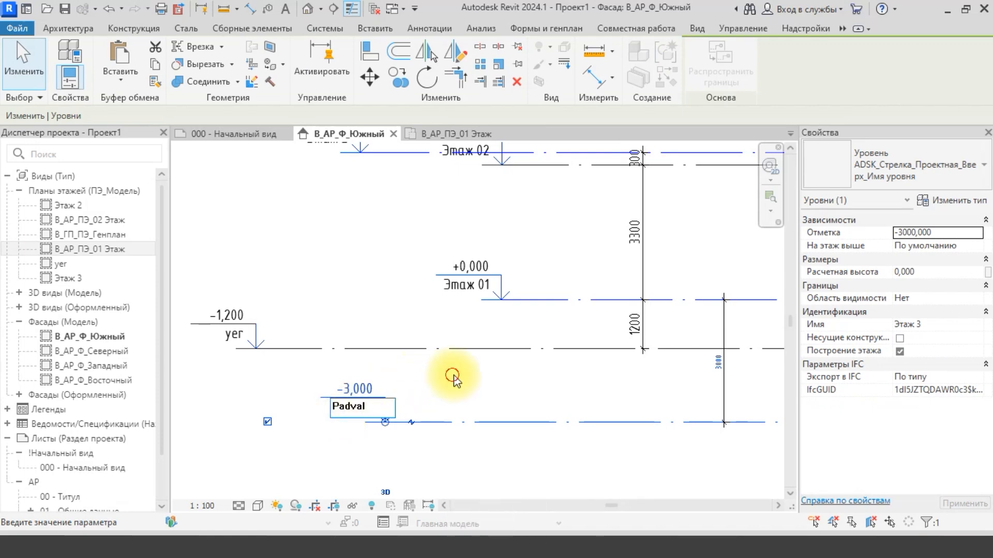
key(Return)
click(559, 274)
key(Escape)
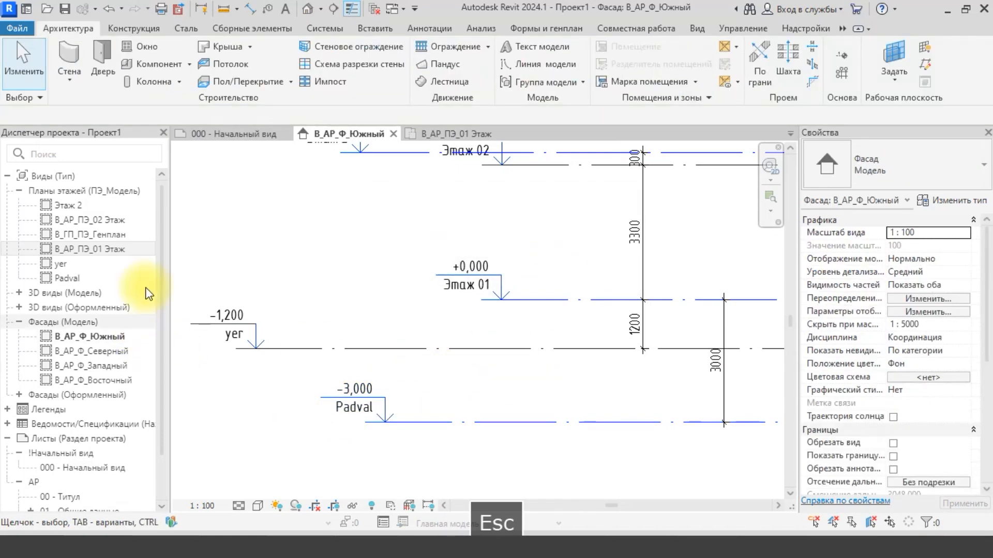
- Examine the full set of five levels, from Padval up to Этаж 2, with their dimensions
scroll(460, 367, down, 5)
middle_drag(506, 394, 513, 448)
scroll(537, 420, up, 1)
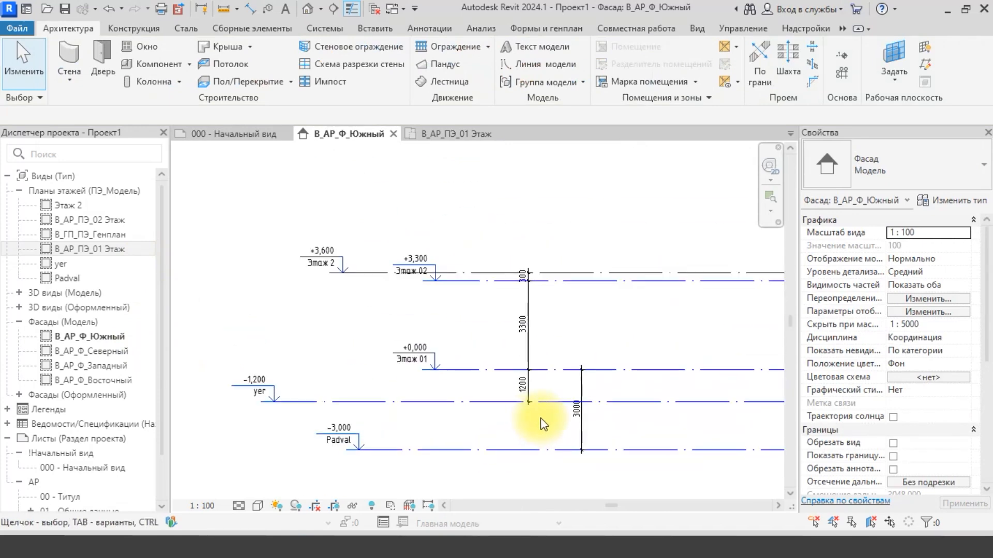
middle_drag(556, 403, 565, 352)
scroll(567, 357, up, 1)
scroll(566, 357, down, 1)
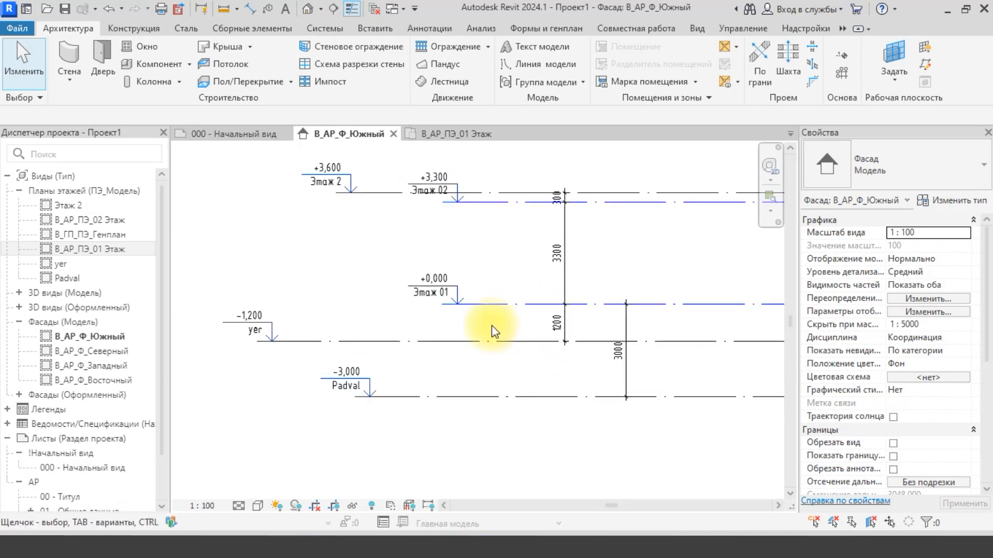
middle_drag(492, 328, 534, 370)
scroll(497, 360, down, 2)
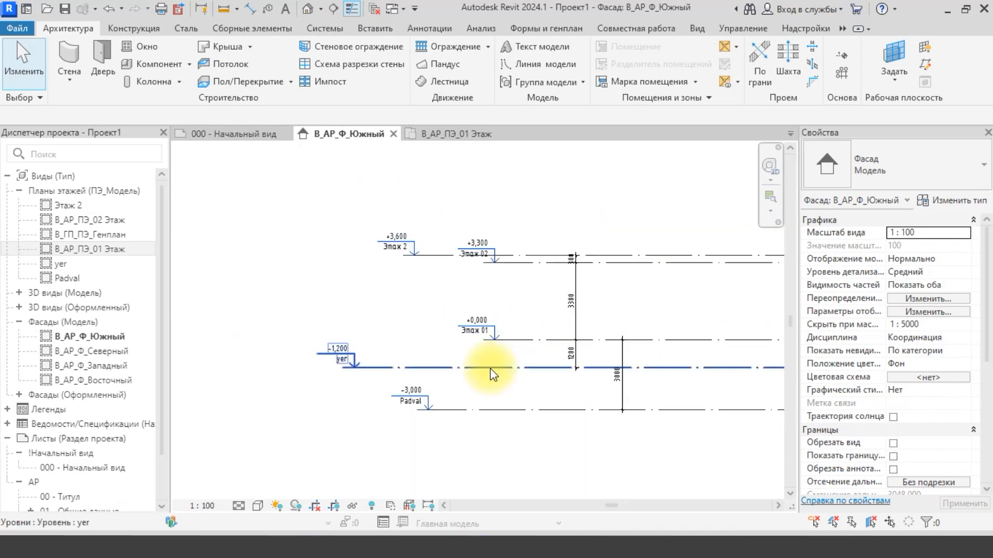
- Leave the south elevation and view the В_АР_ПЭ_01 Этаж floor plan with its elevation markers and reference planes
scroll(488, 371, up, 4)
scroll(487, 352, down, 1)
key(Escape)
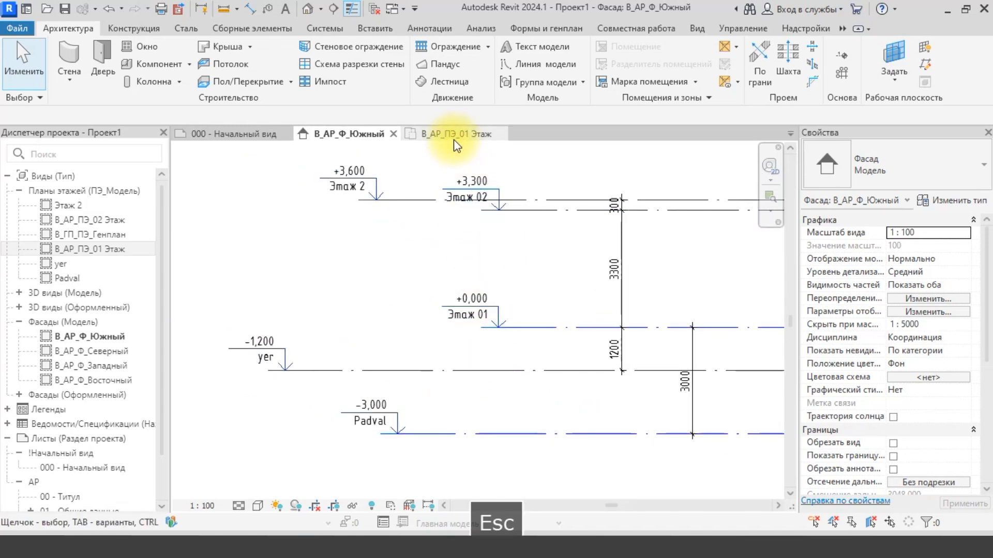
click(454, 134)
scroll(491, 313, up, 3)
mouse_move(483, 284)
middle_down()
mouse_move(488, 296)
mouse_move(475, 293)
middle_up()
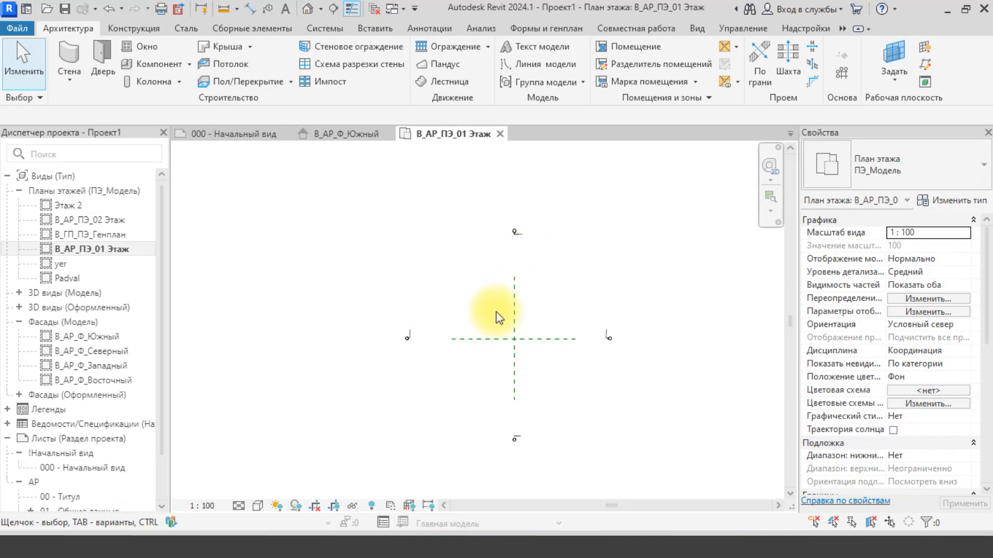
- Open the yer floor plan and the Padval floor plan from the project's floor plan views
click(86, 256)
double_click(86, 263)
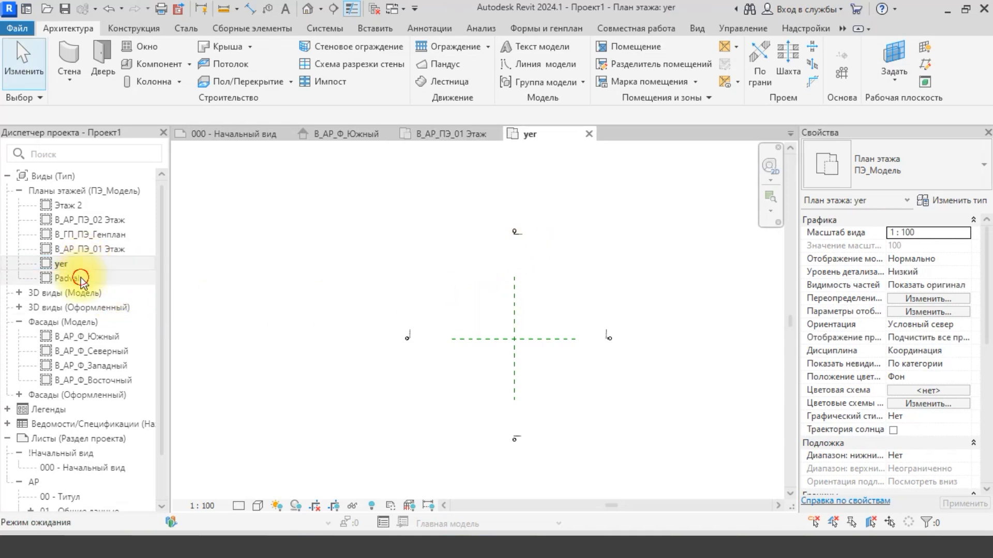
click(80, 279)
click(414, 319)
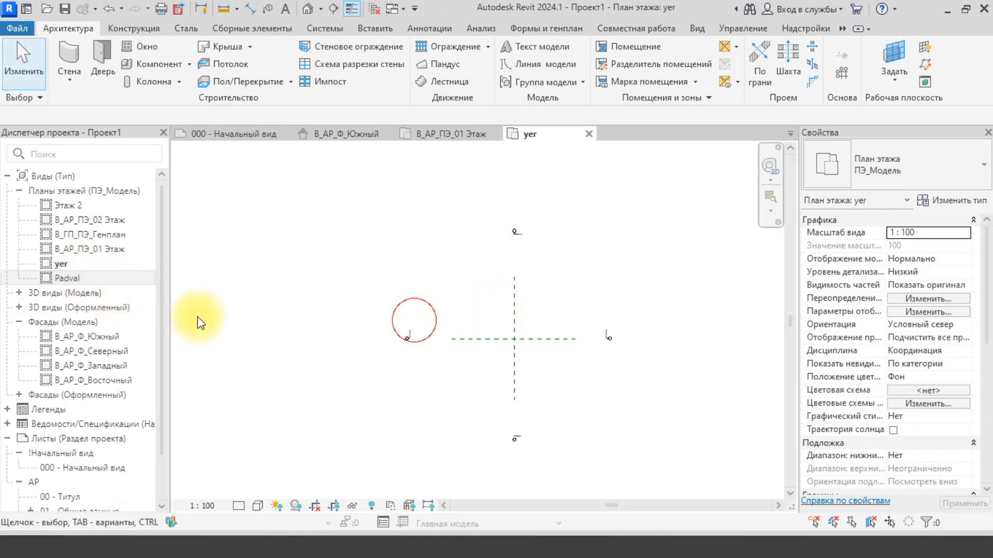
double_click(111, 278)
scroll(361, 336, down, 2)
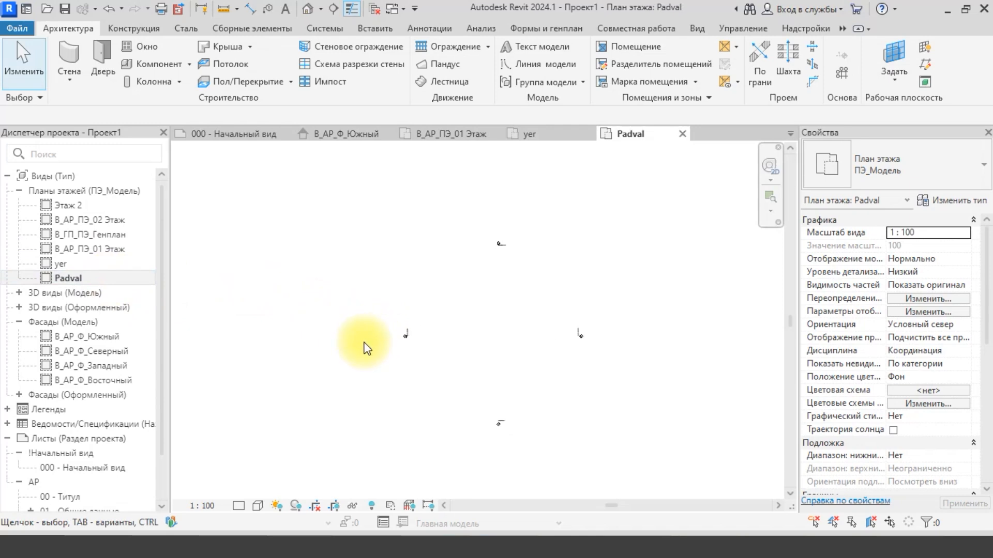
middle_drag(491, 317, 491, 324)
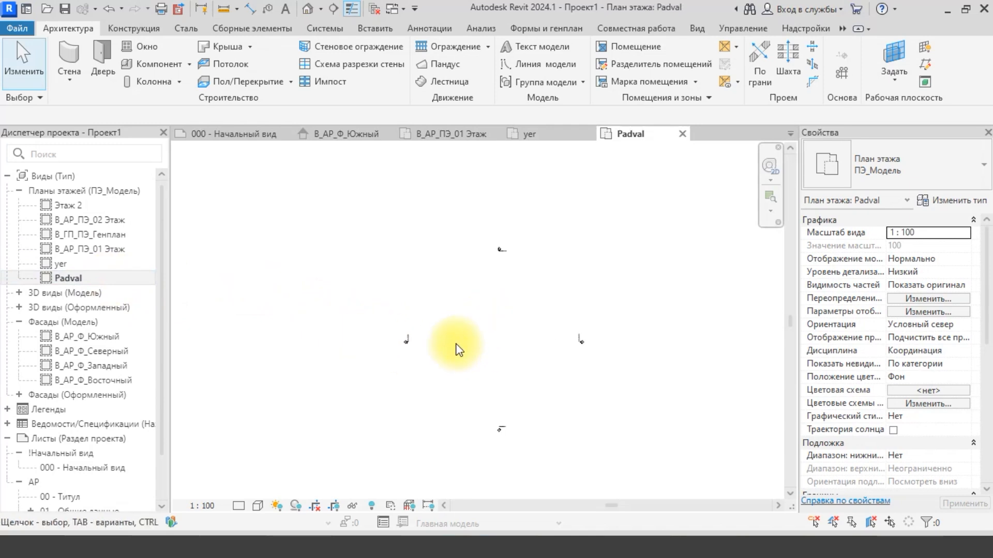
- Return to the В_АР_ПЭ_01 Этаж plan and inspect its vertical reference plane, leaving nothing selected
click(466, 134)
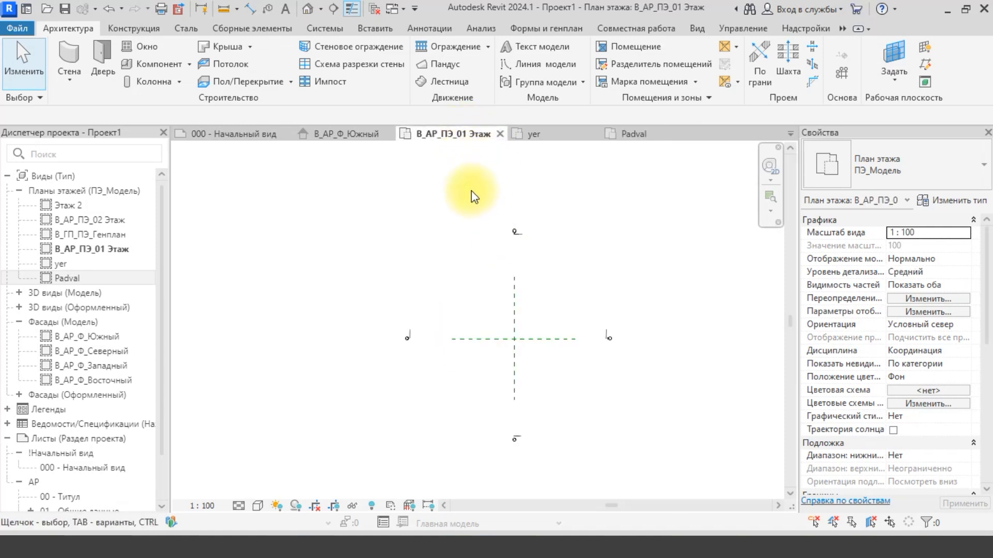
scroll(519, 347, up, 3)
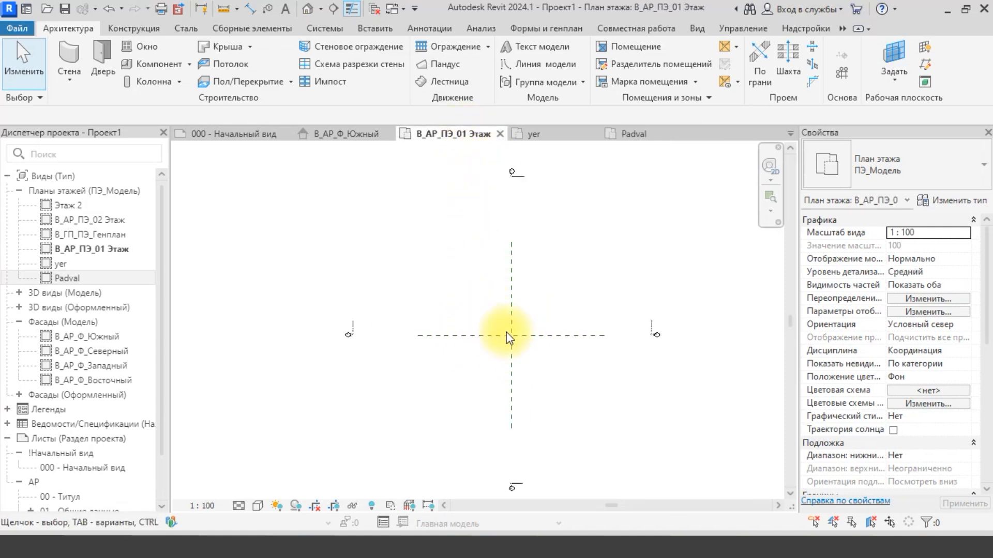
click(519, 335)
click(551, 259)
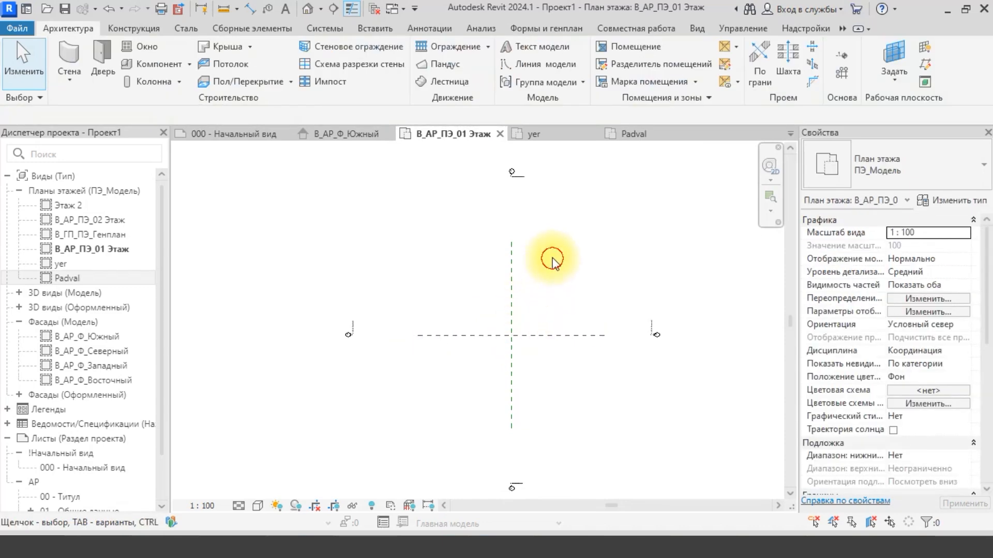
click(515, 282)
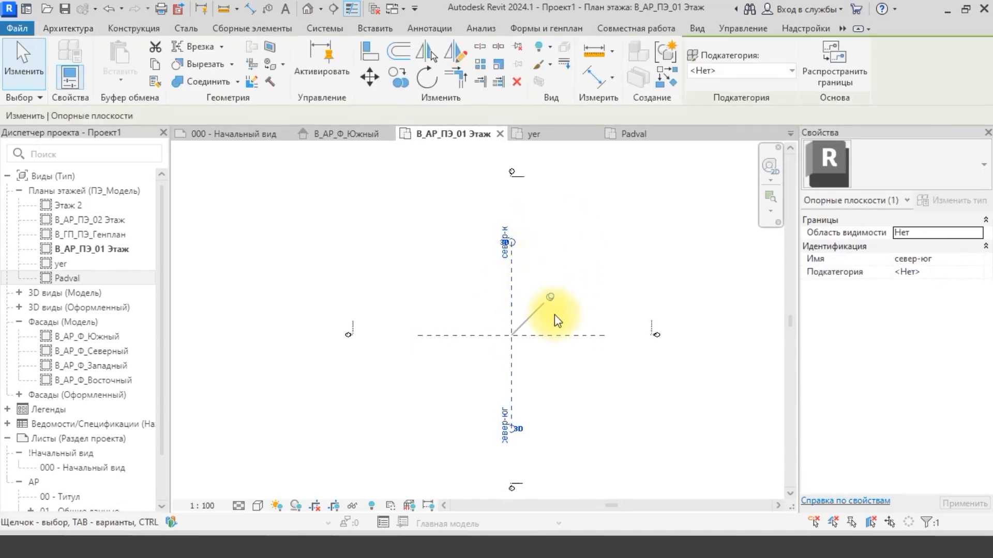
click(571, 315)
- Compare the Padval, yer and В_АР_ПЭ_01 Этаж floor plans for their reference planes and elevation markers, ending in the yer plan
click(636, 135)
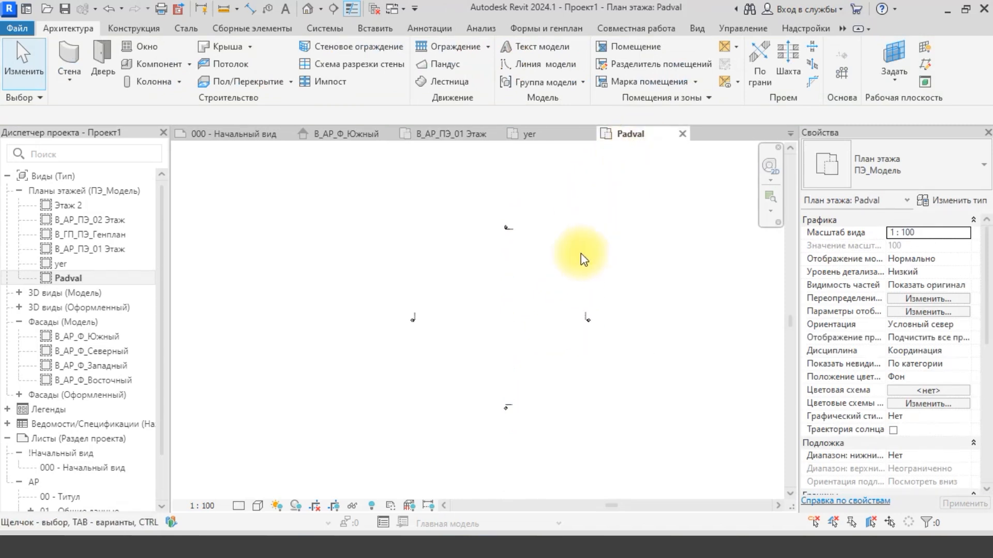
click(540, 135)
click(455, 133)
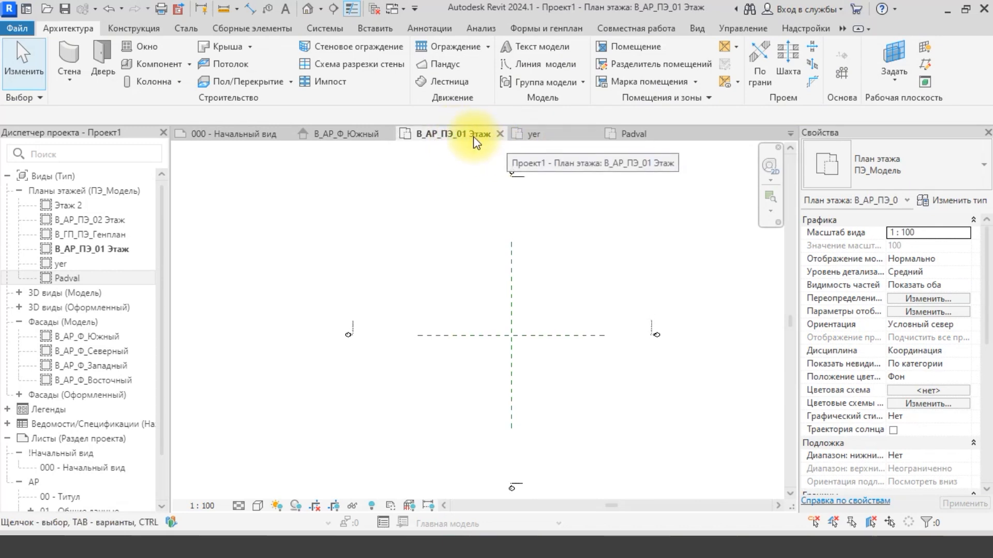
click(631, 134)
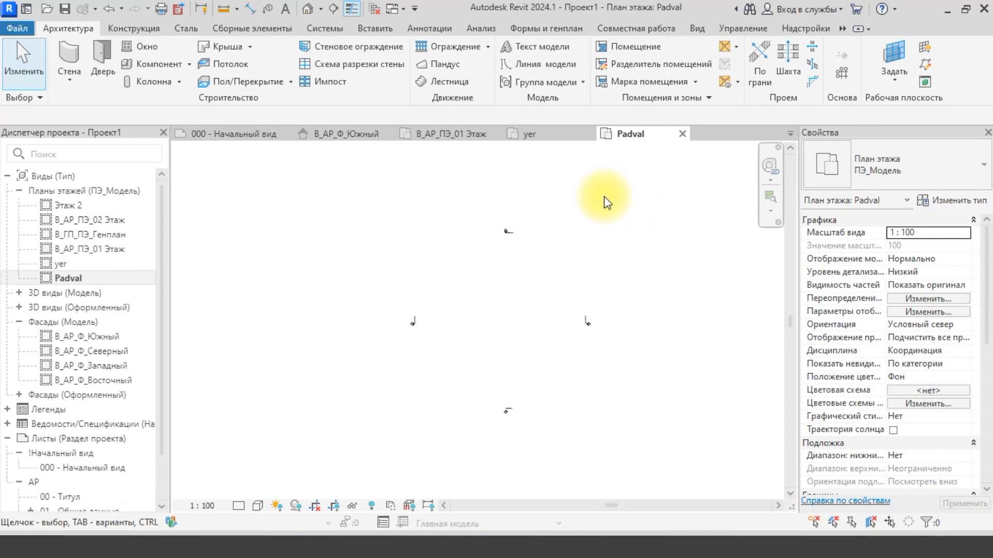
click(535, 136)
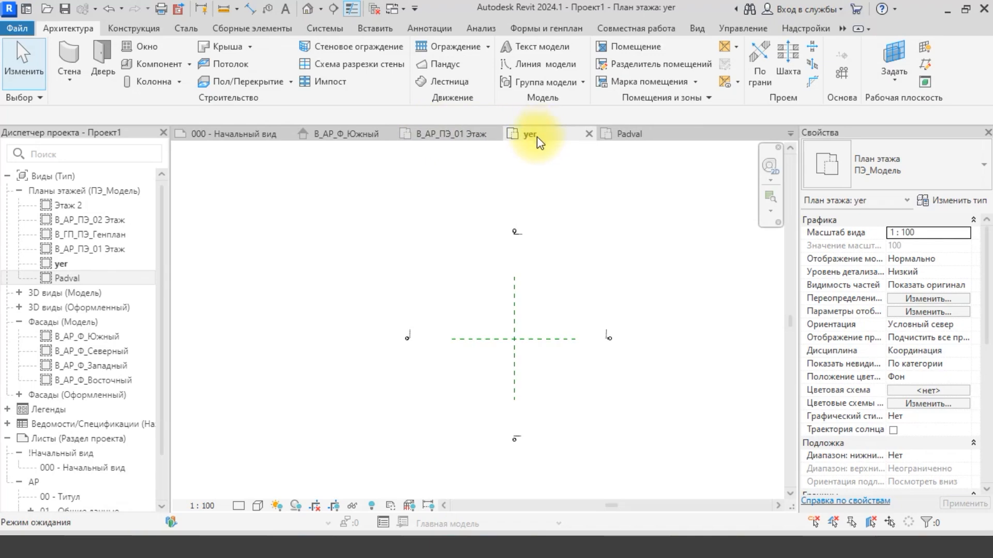
click(470, 136)
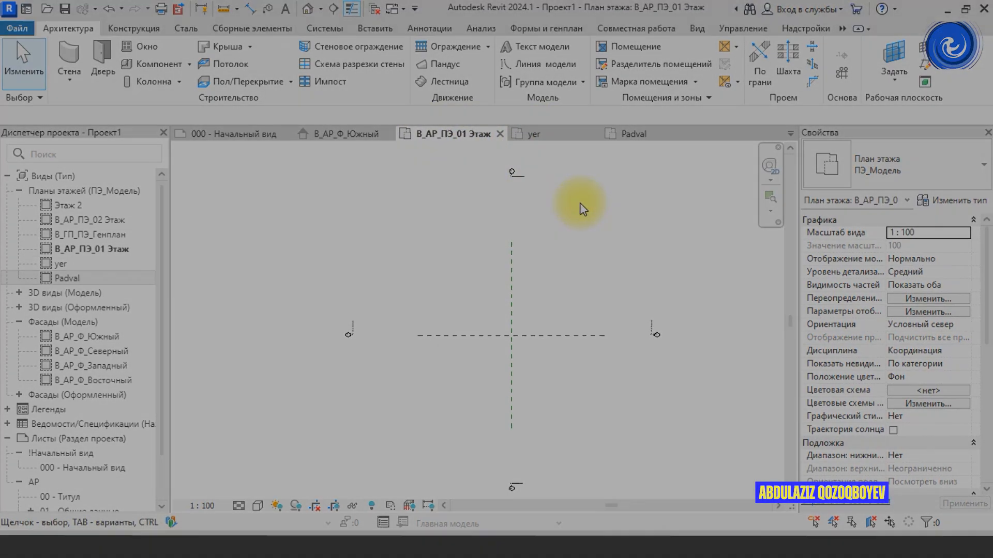
click(572, 137)
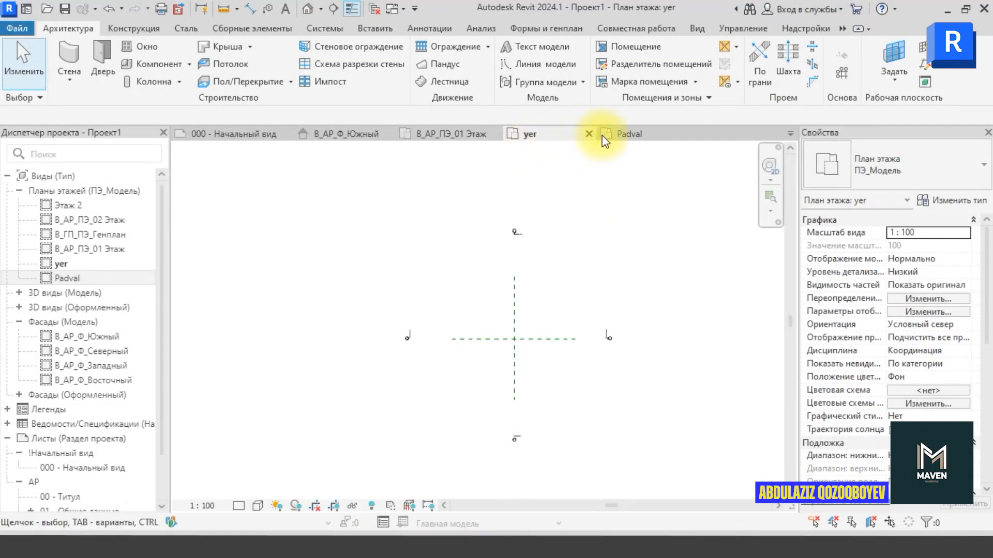
mouse_move(580, 262)
middle_down()
mouse_move(611, 223)
mouse_move(593, 264)
middle_up()
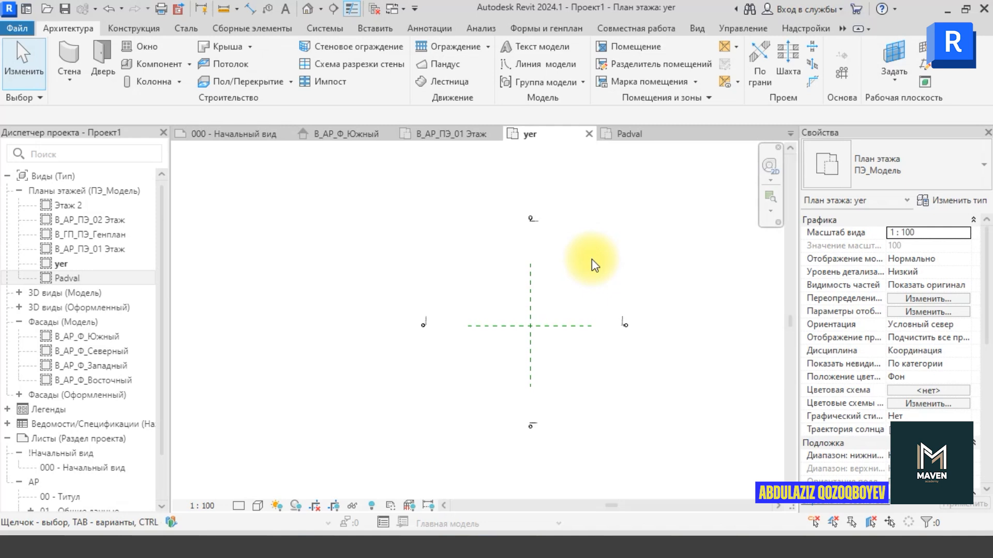
middle_drag(576, 271, 545, 285)
middle_drag(484, 304, 505, 305)
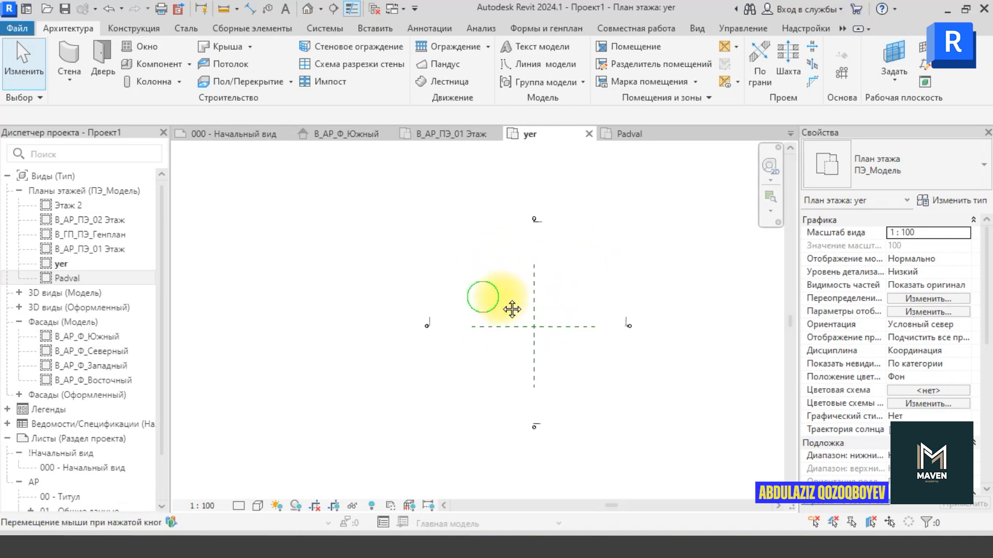